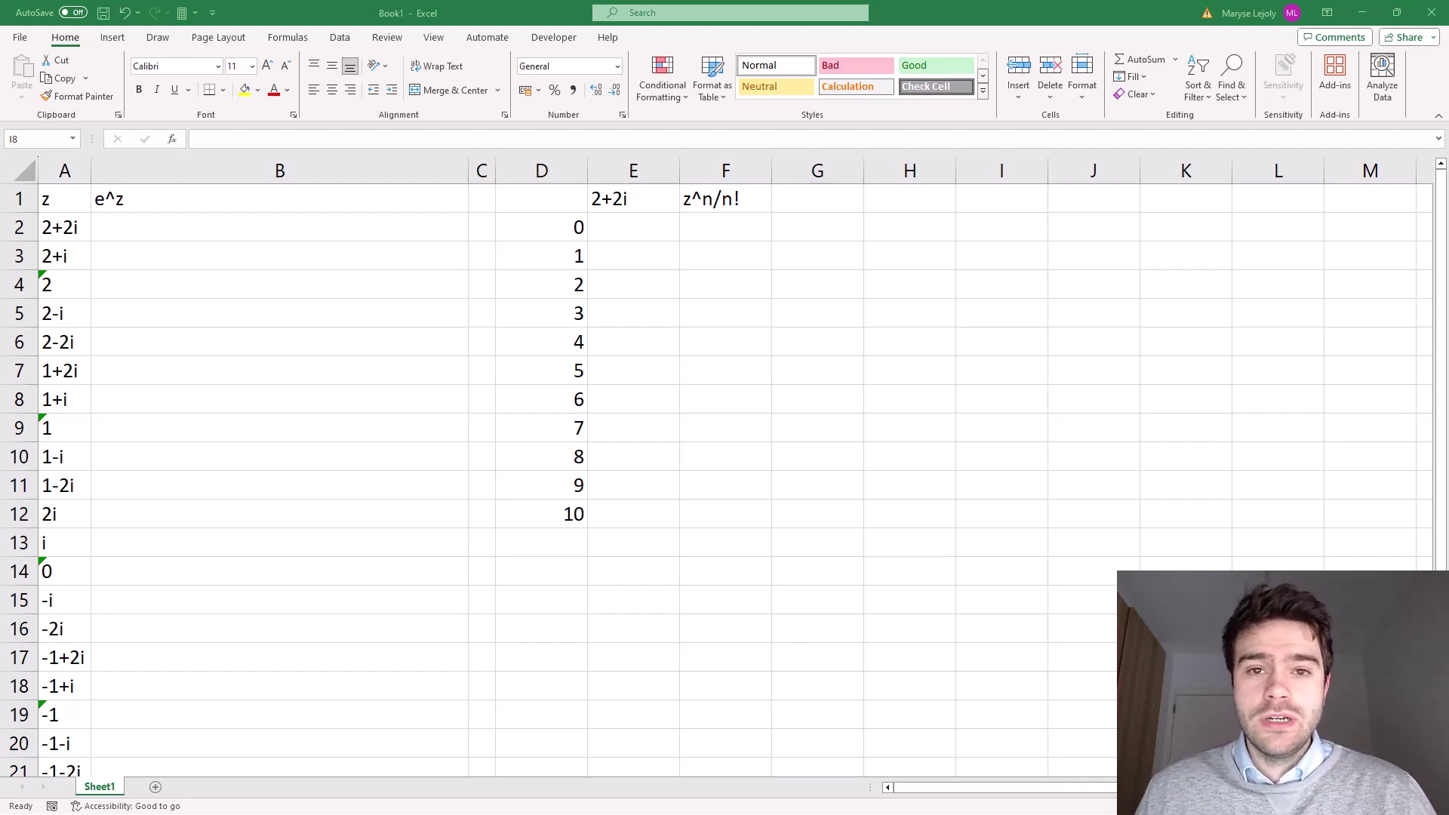
# Enter =IMEXP(A2) in B2 to get the exponential of 2+2i
pyautogui.click(350, 227)
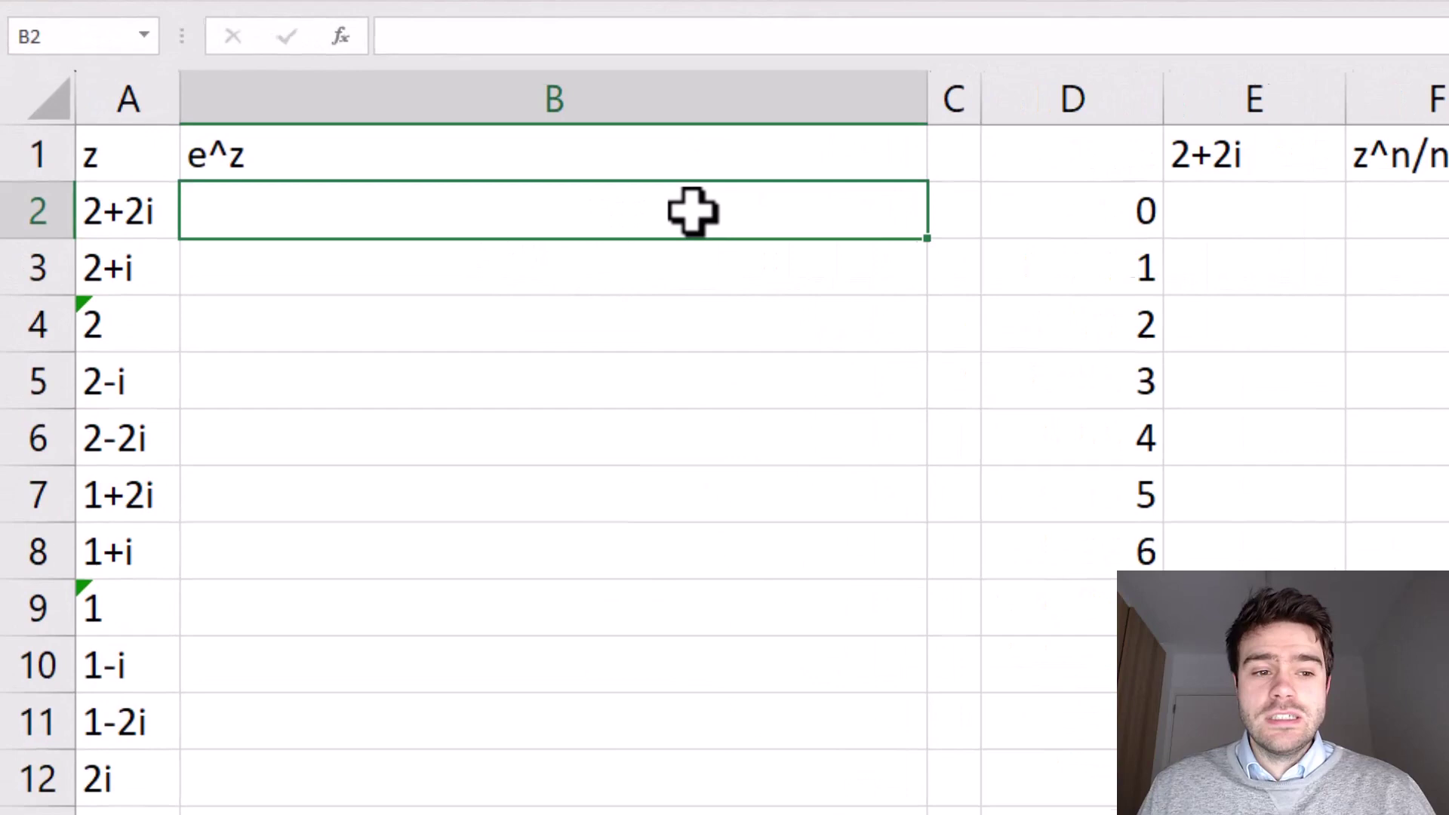
pyautogui.write('=IMEXP')
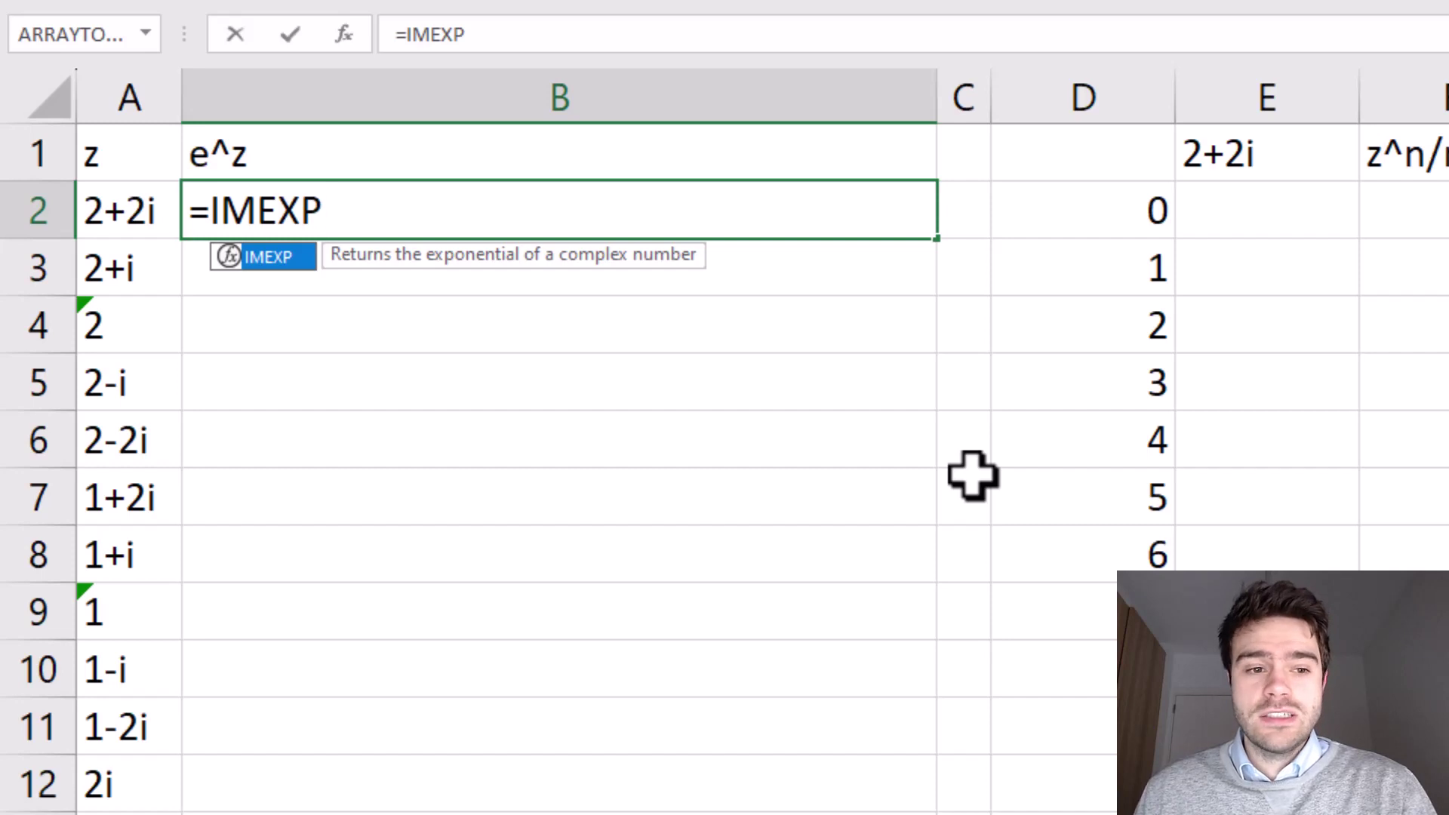
pyautogui.write('(')
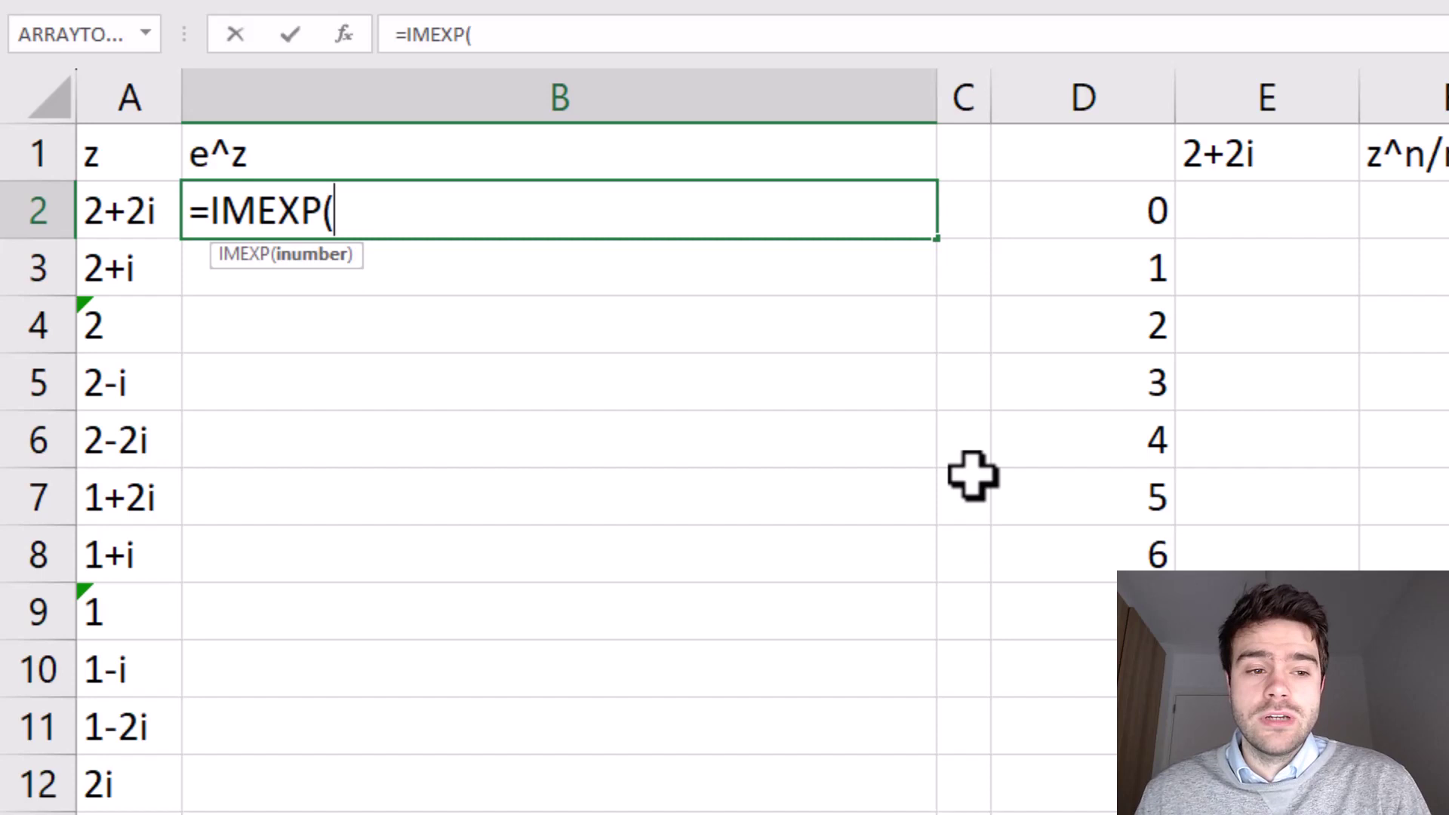
pyautogui.click(81, 208)
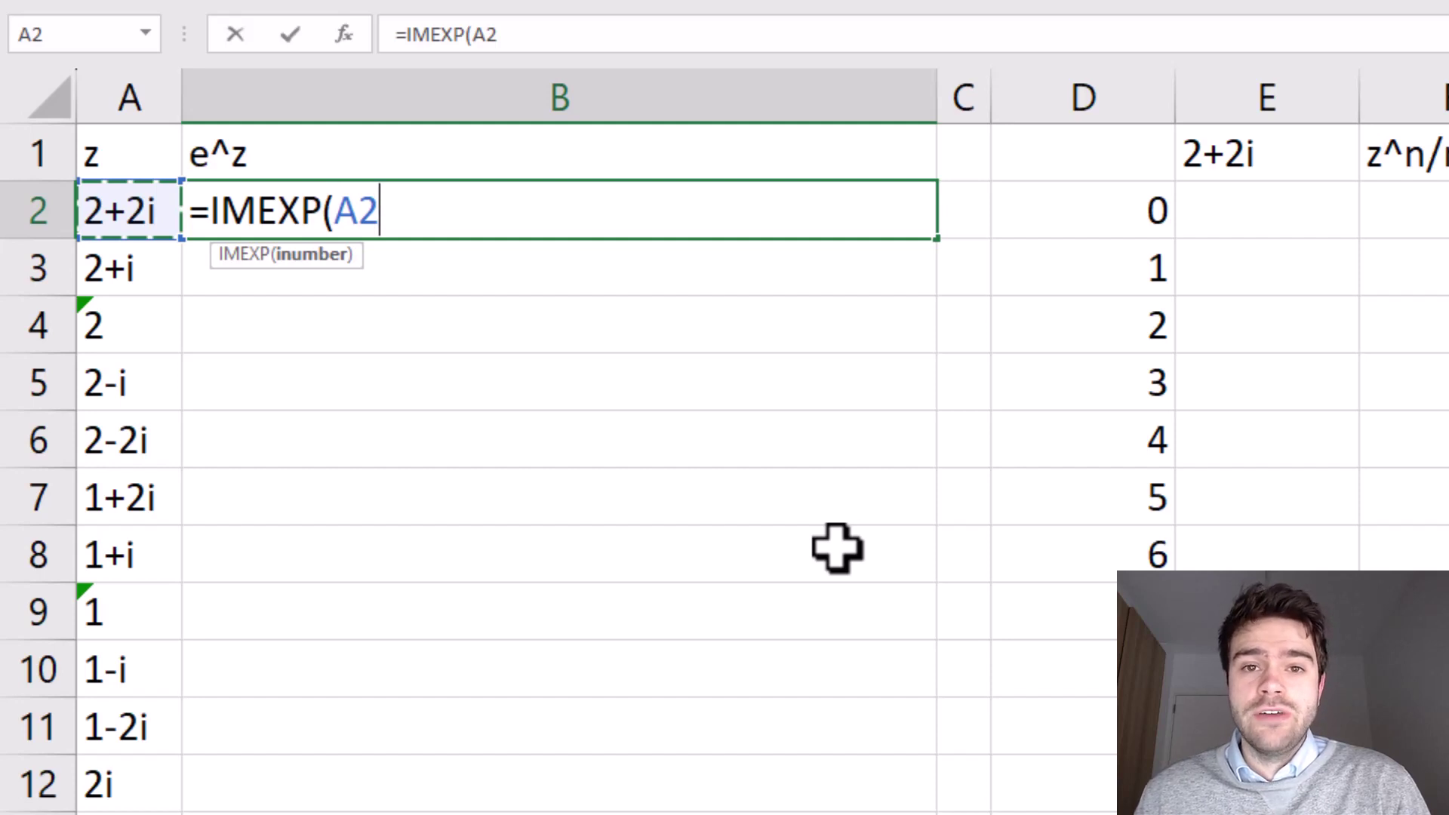
pyautogui.write(')')
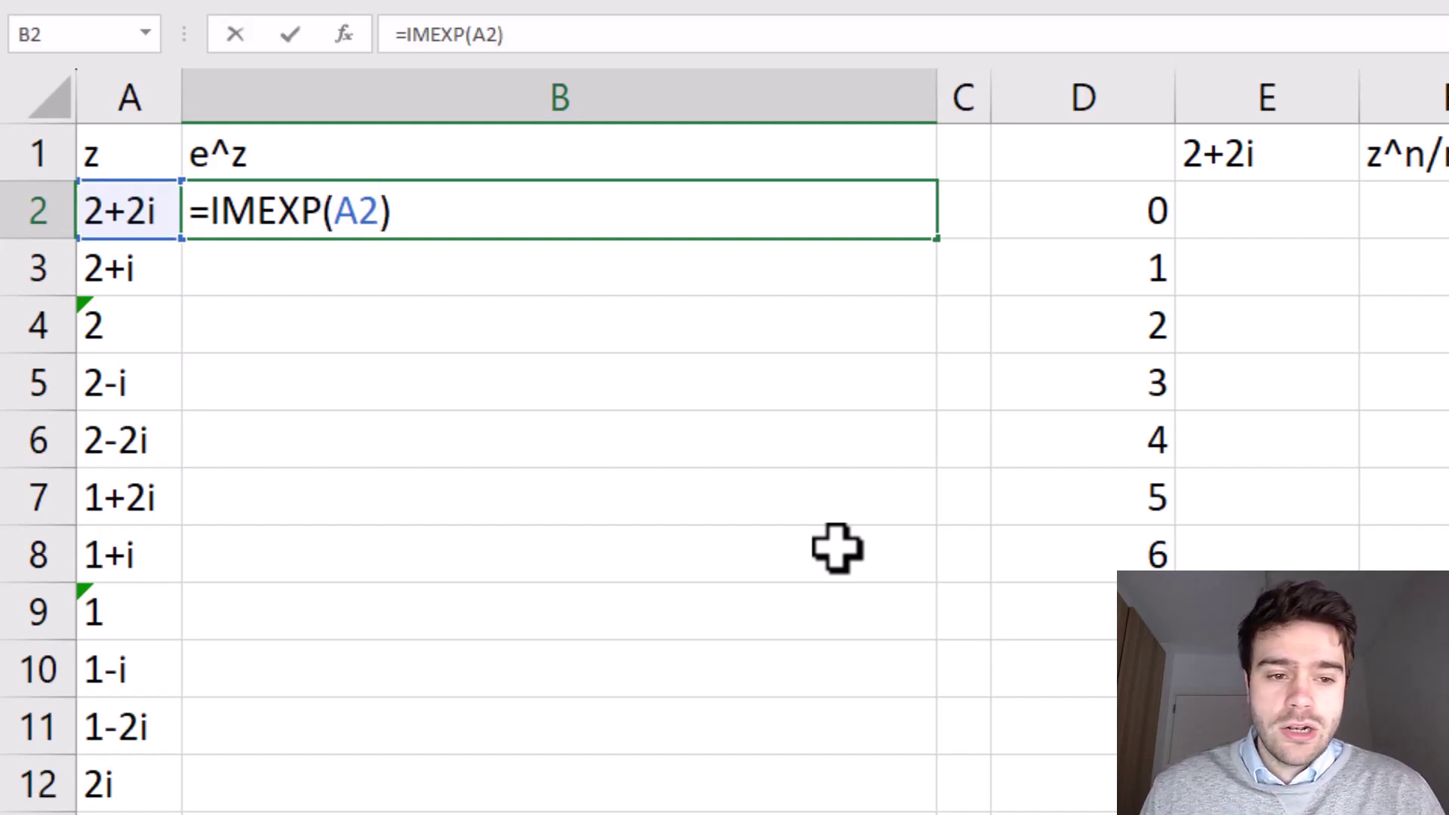
pyautogui.press('Return')
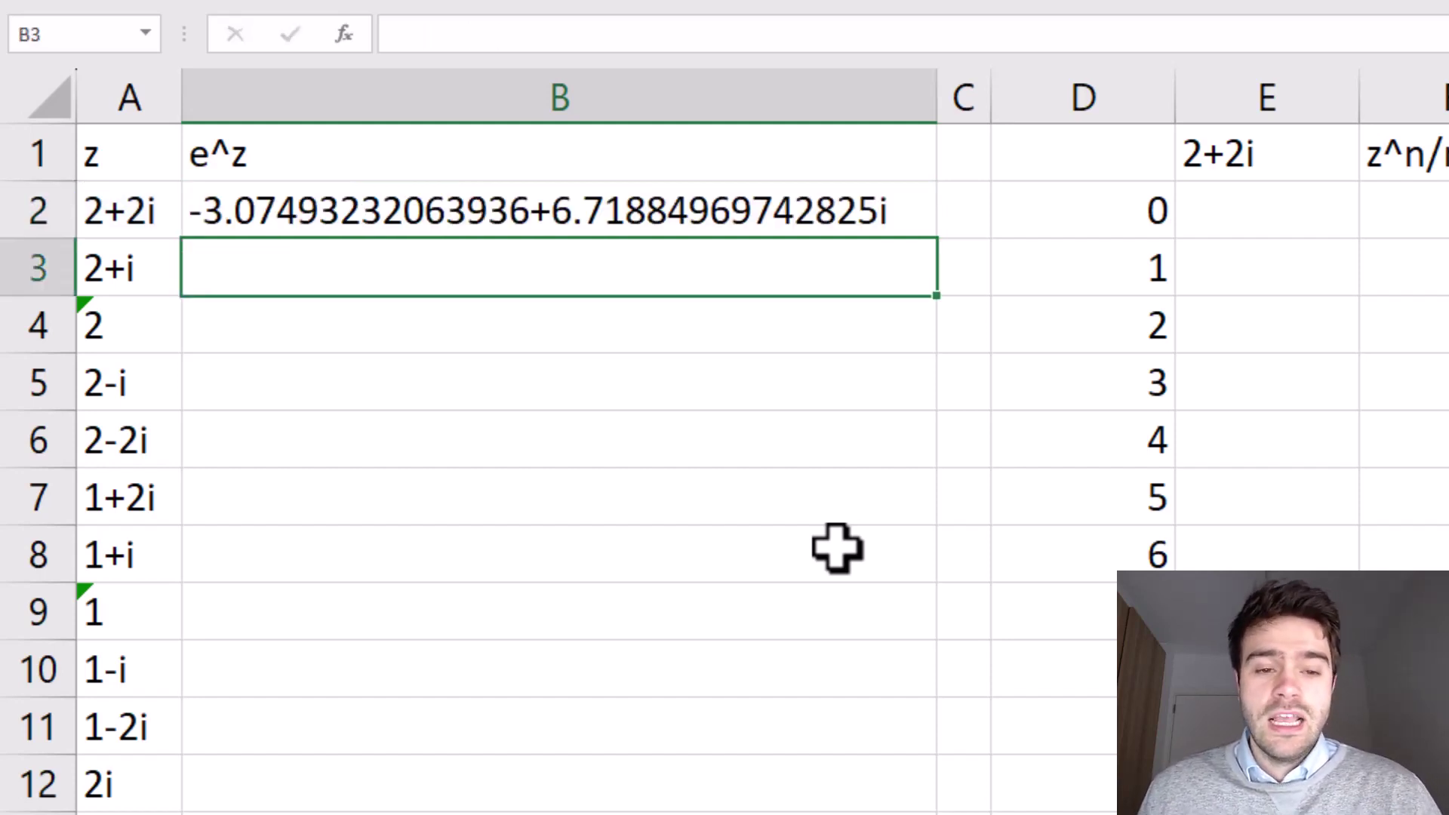
# Fill the IMEXP formula down column B and spot-check B6, B3 and B2
pyautogui.click(921, 192)
pyautogui.doubleClick(936, 239)
pyautogui.click(835, 420)
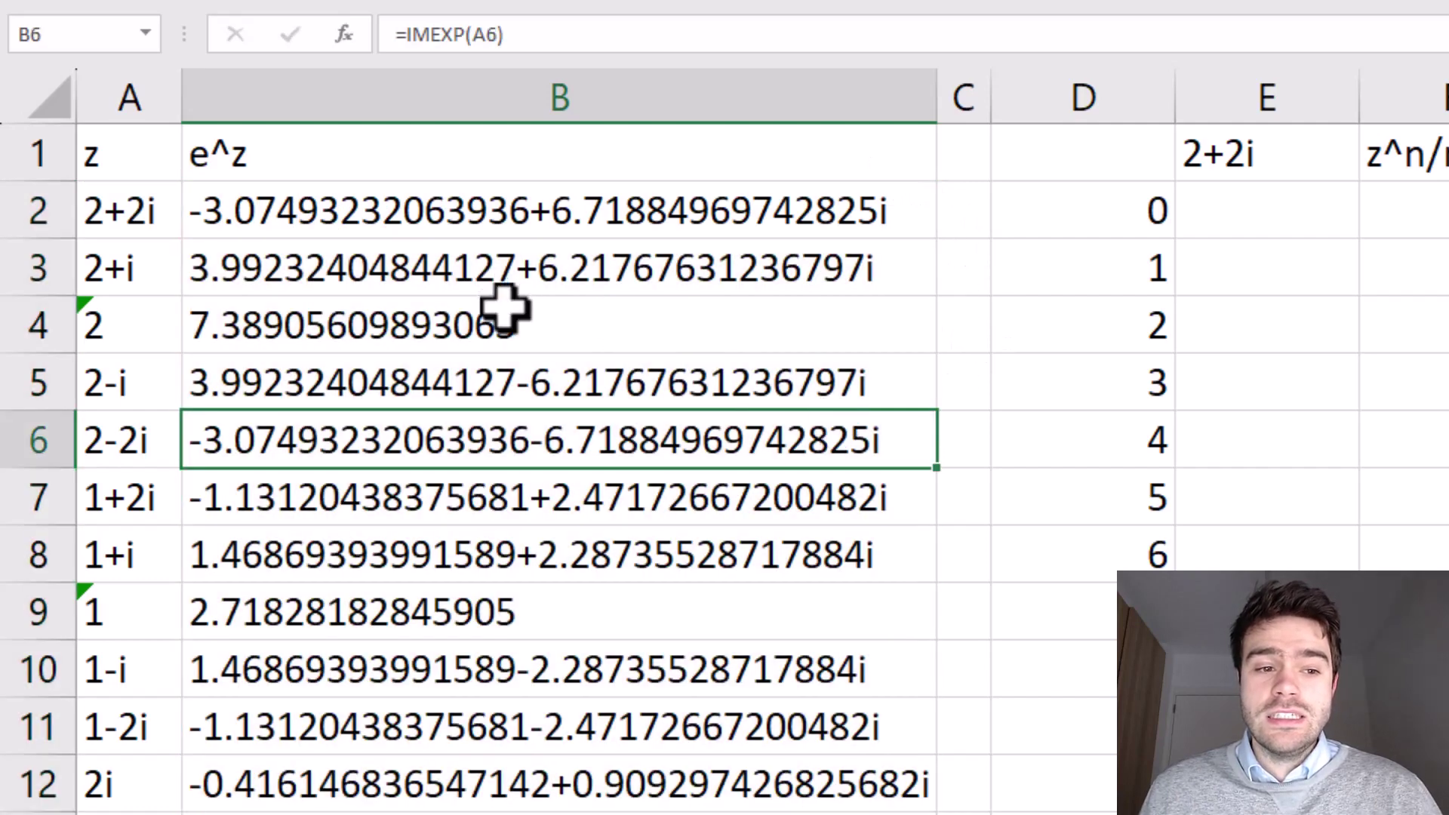
pyautogui.click(542, 266)
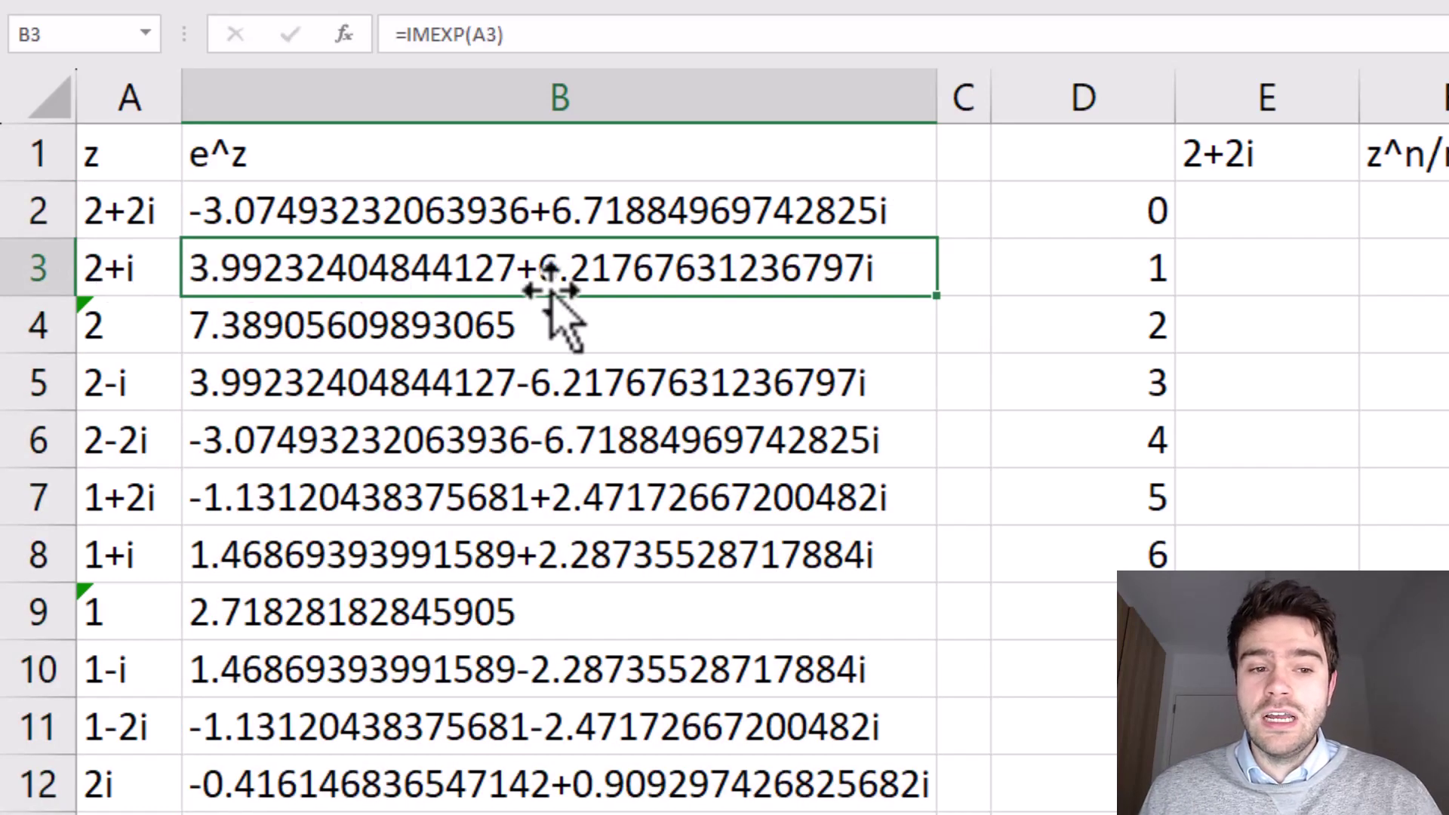
pyautogui.click(709, 202)
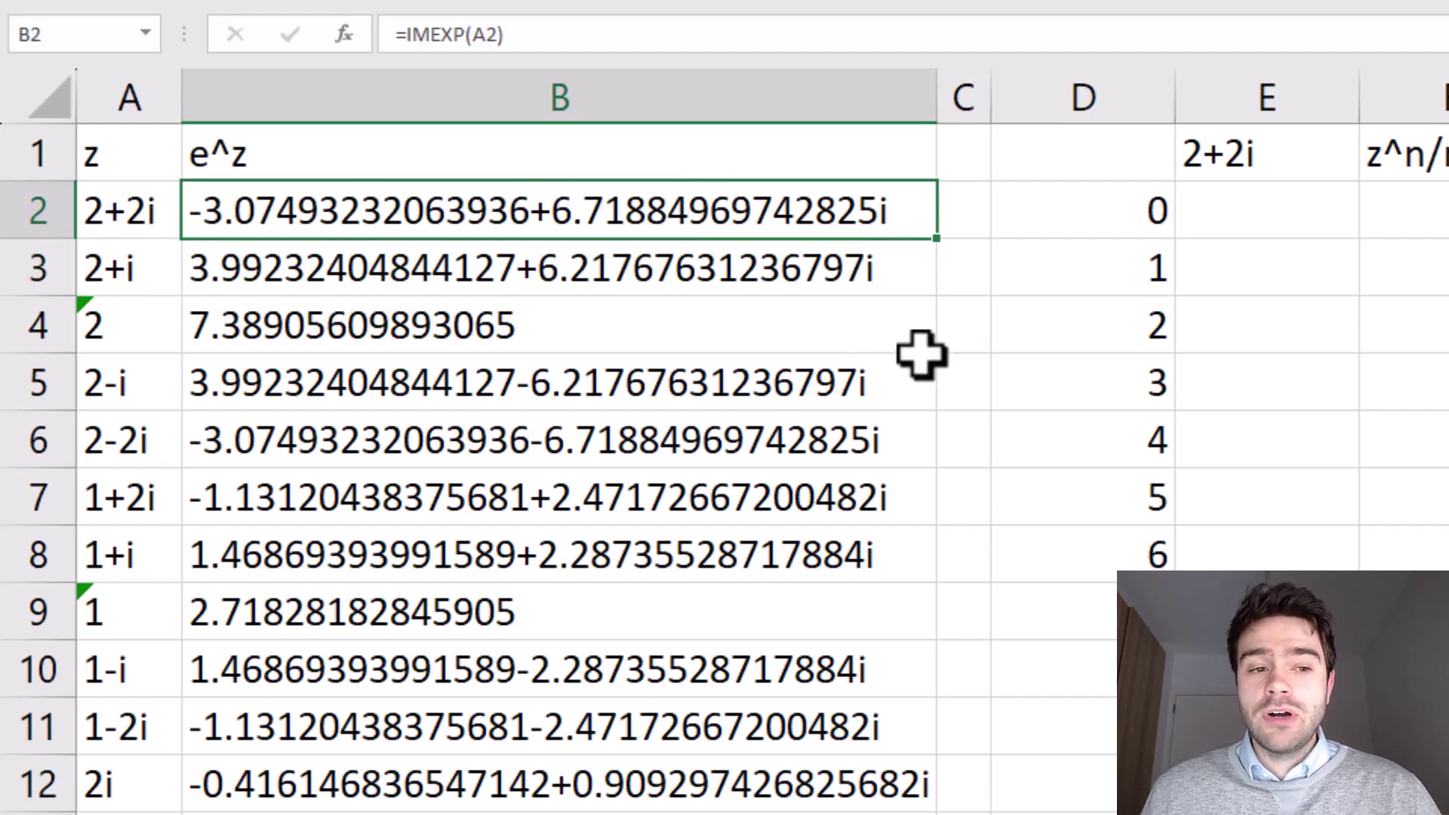
pyautogui.hotkey('ctrl', 'Home')
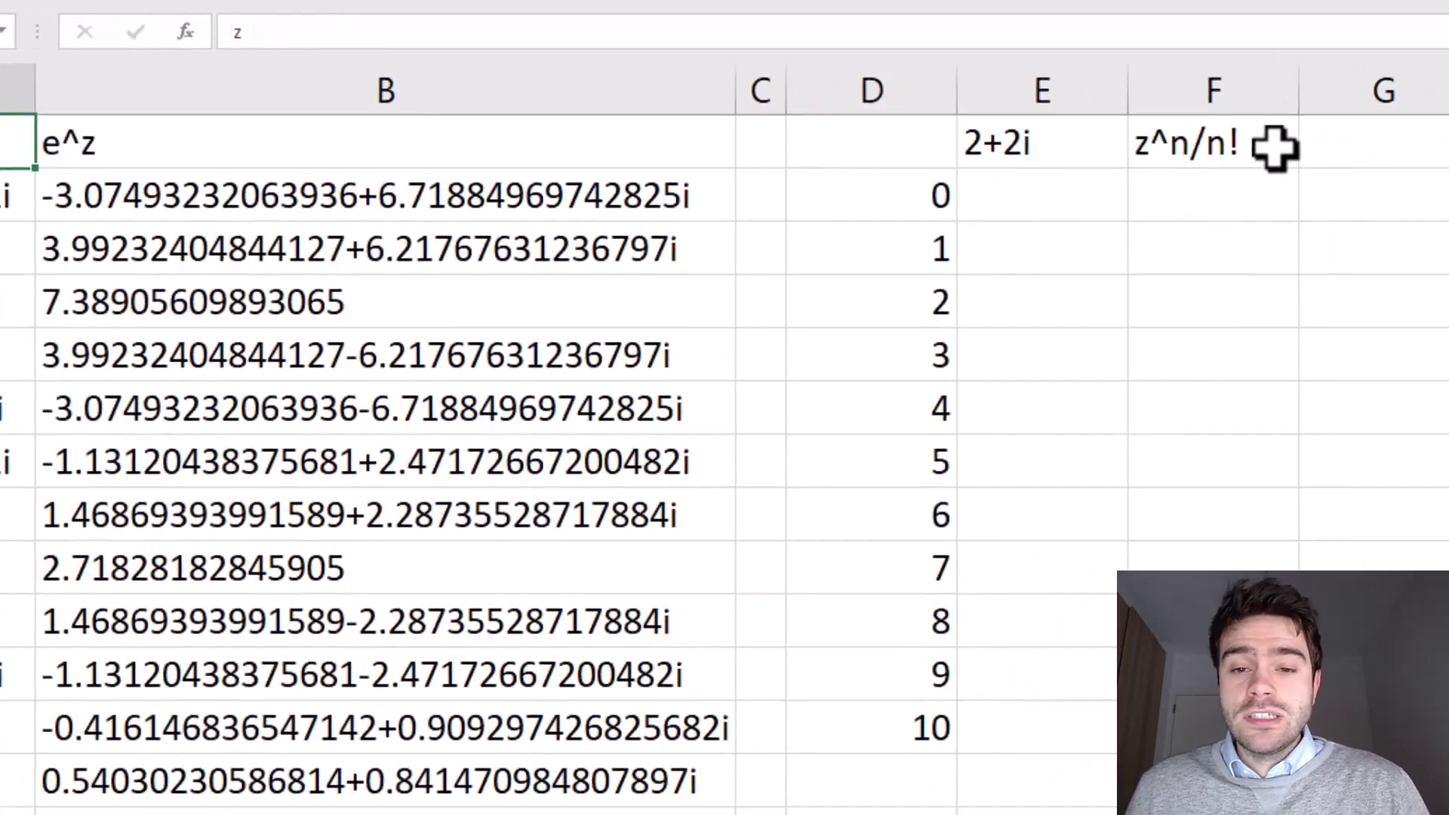
pyautogui.click(1434, 154)
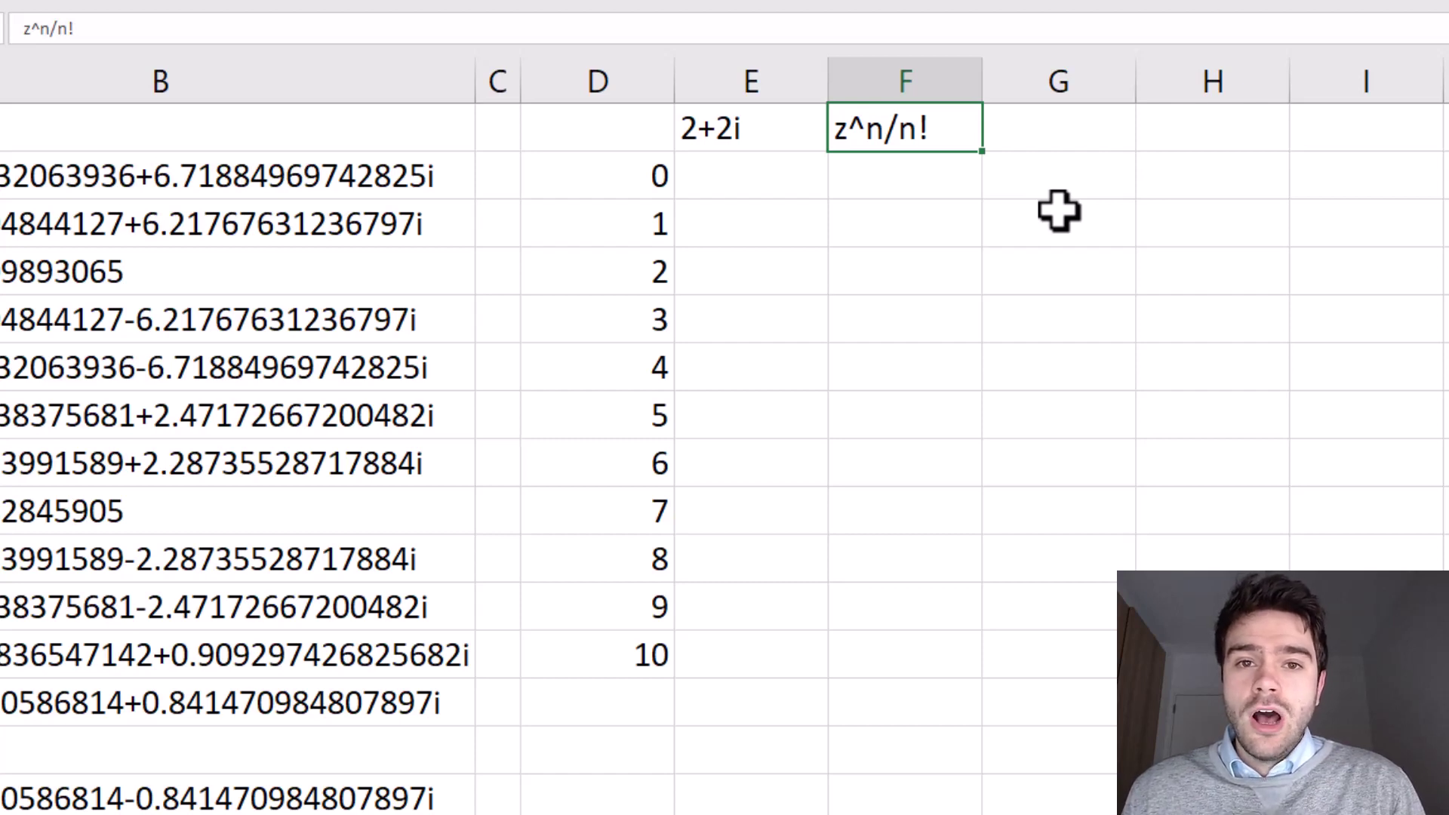
# Add the header 'e^2' in cell G1
pyautogui.press('Tab')
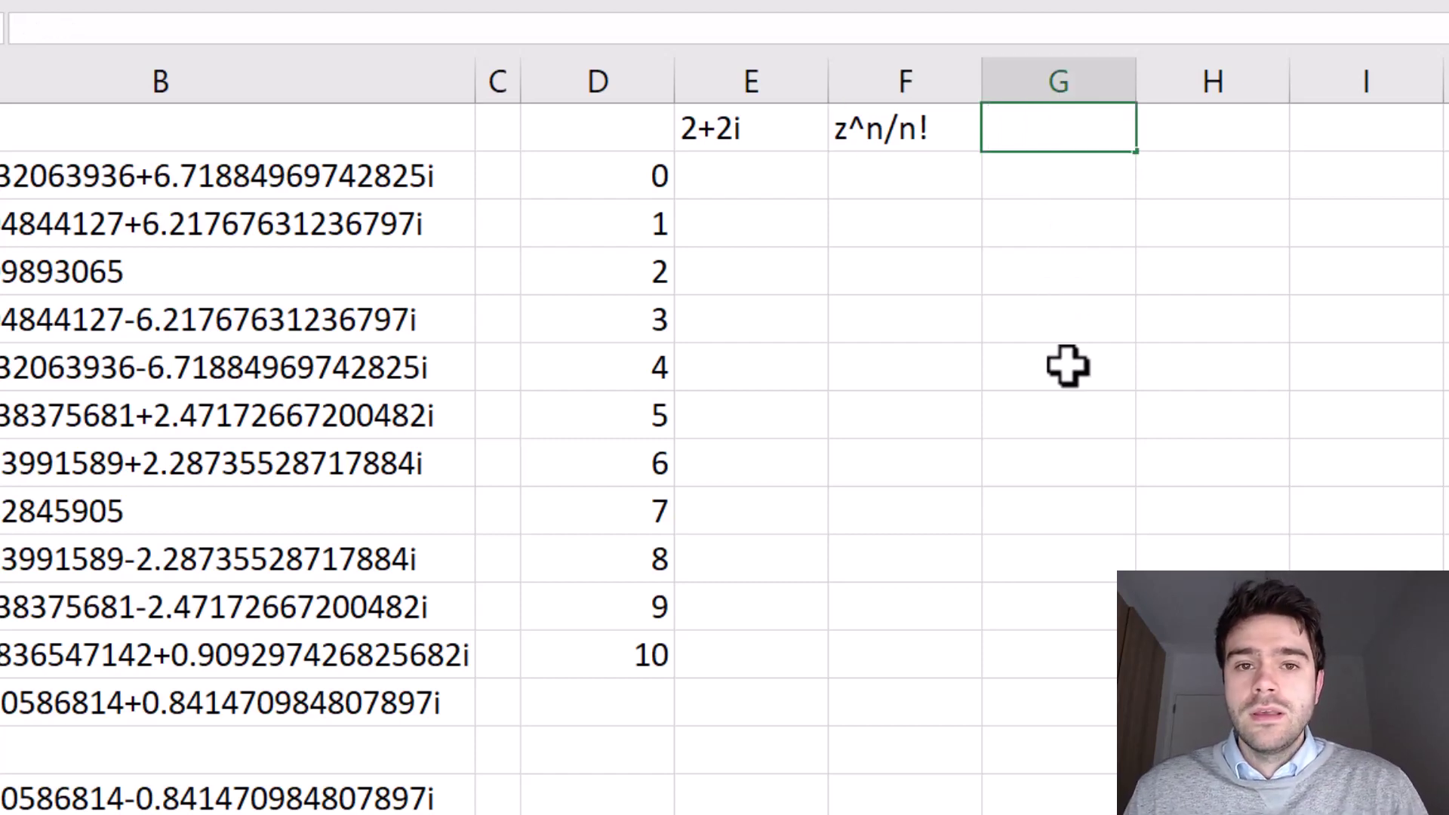
pyautogui.write('e')
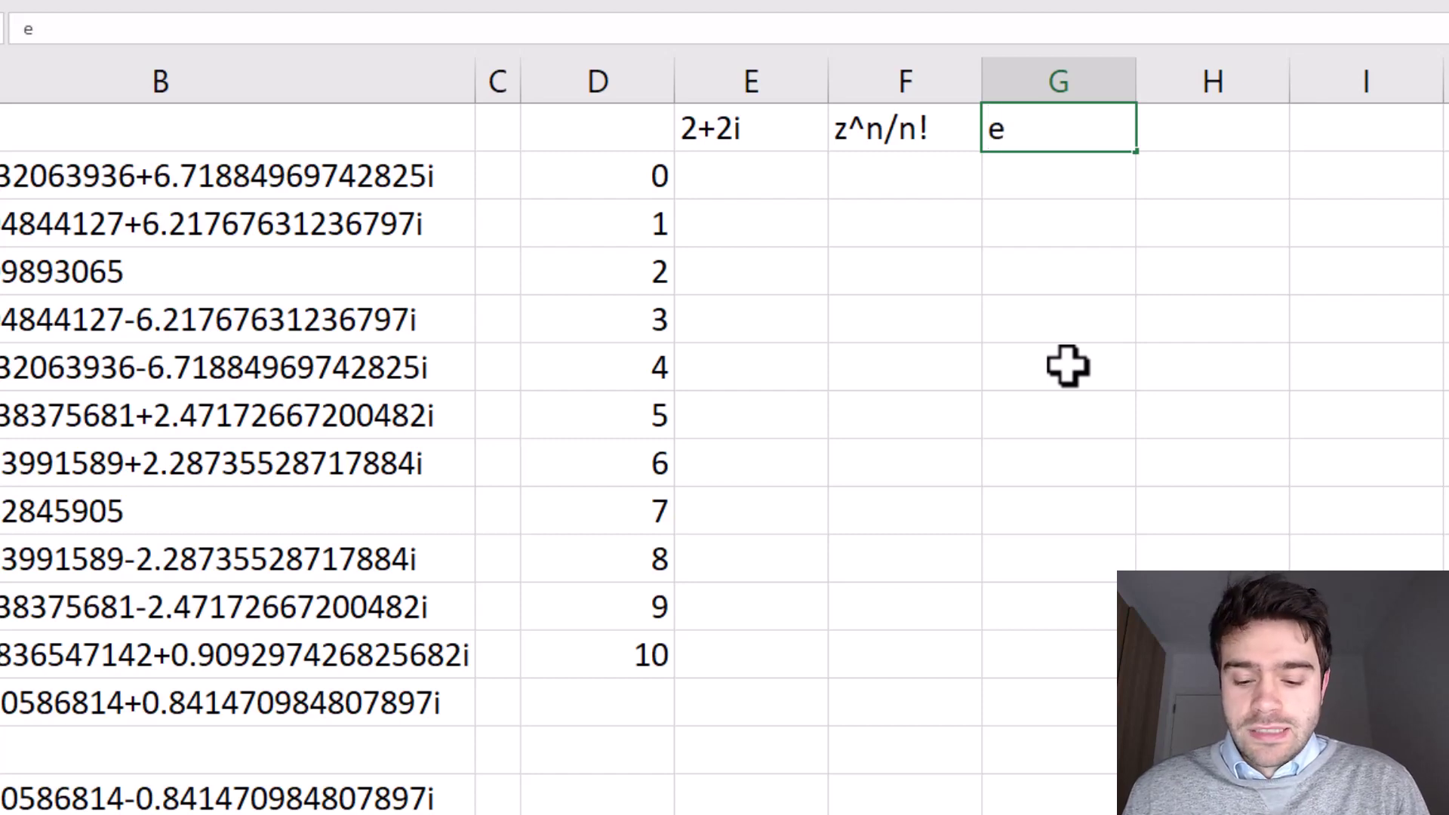
pyautogui.write('^^')
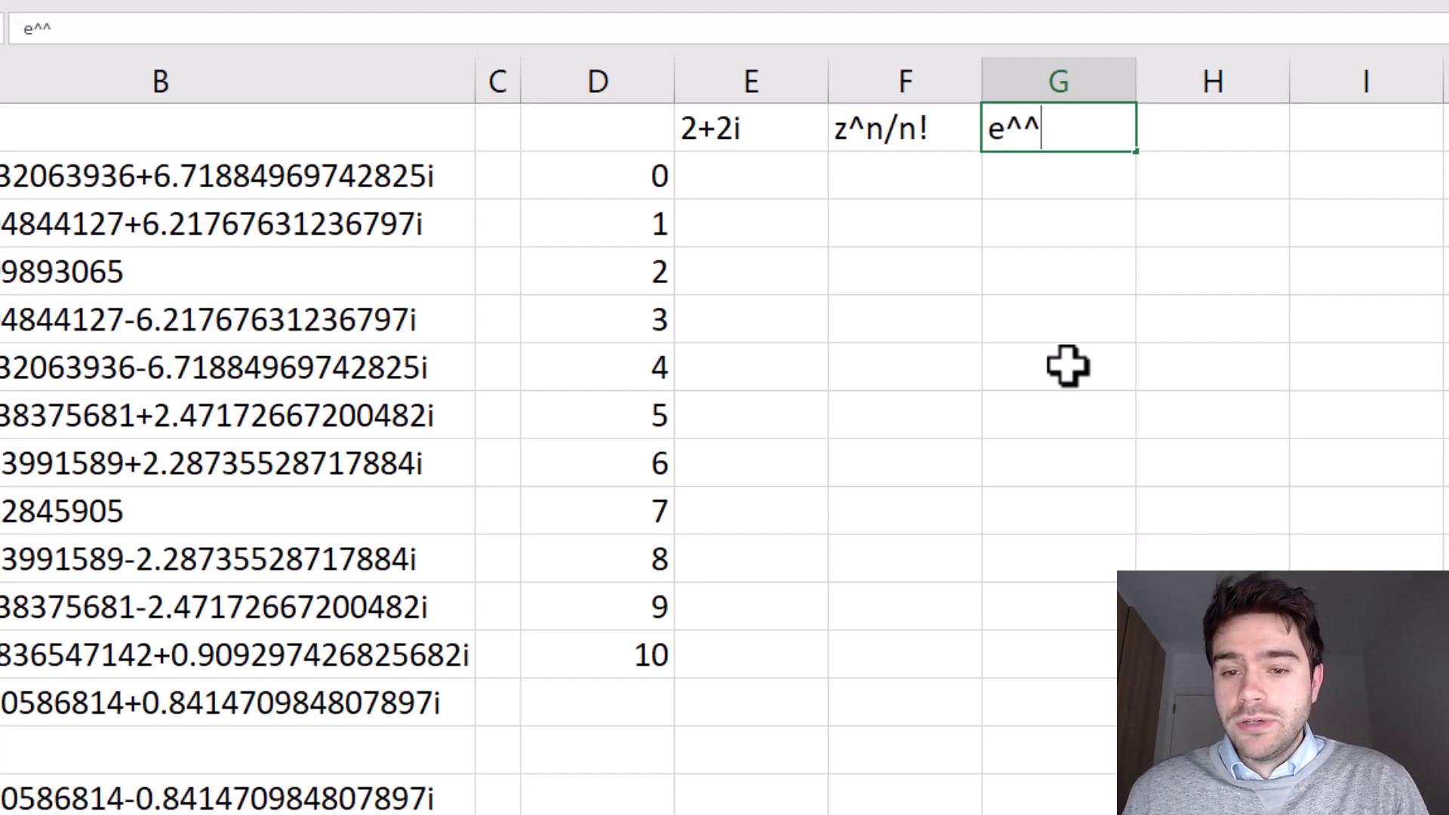
pyautogui.press('BackSpace')
pyautogui.write('2')
pyautogui.press('Return')
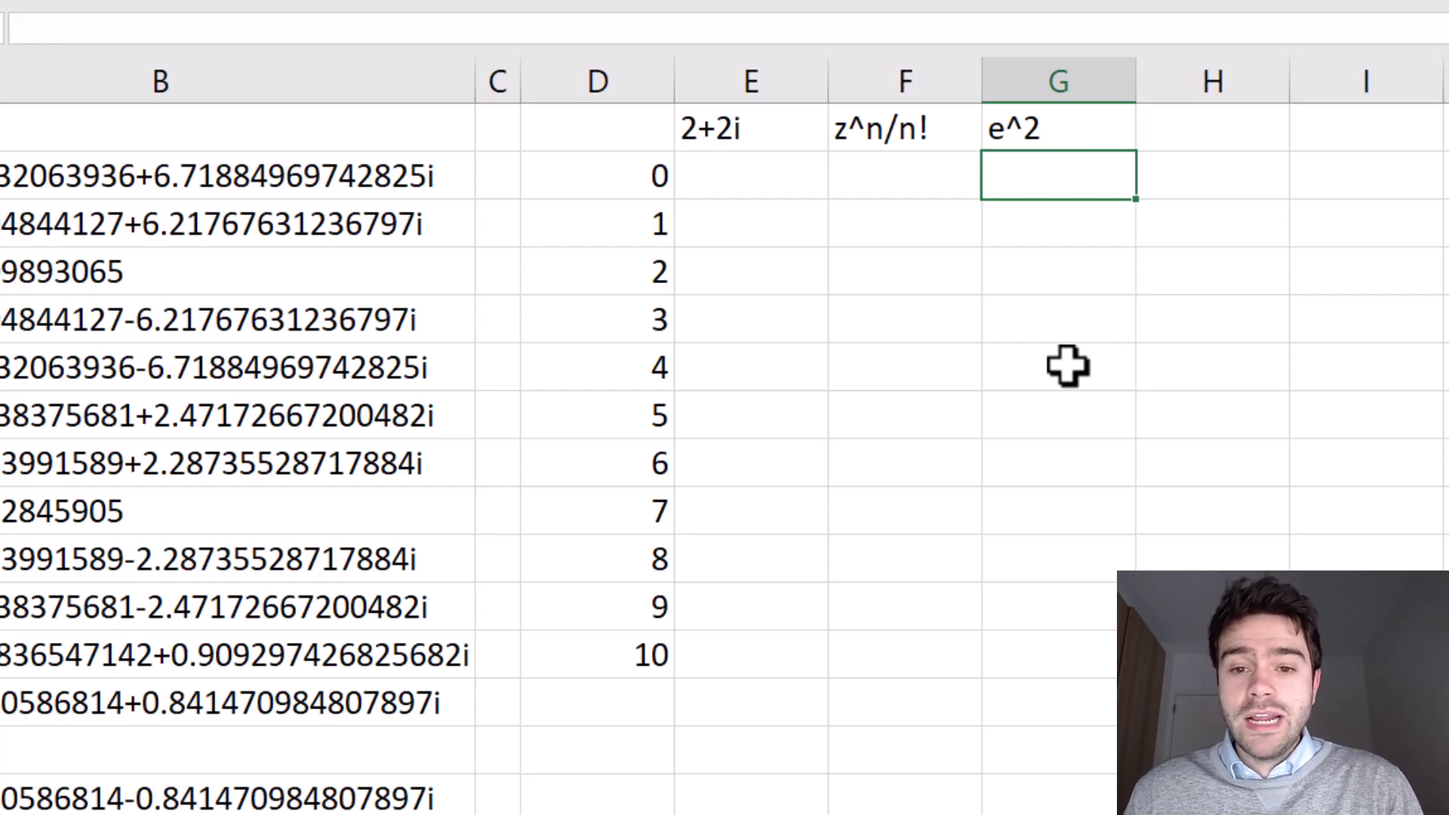
# Enter =2^D2/FACT(D2) in G2, giving the first term 1
pyautogui.write('=')
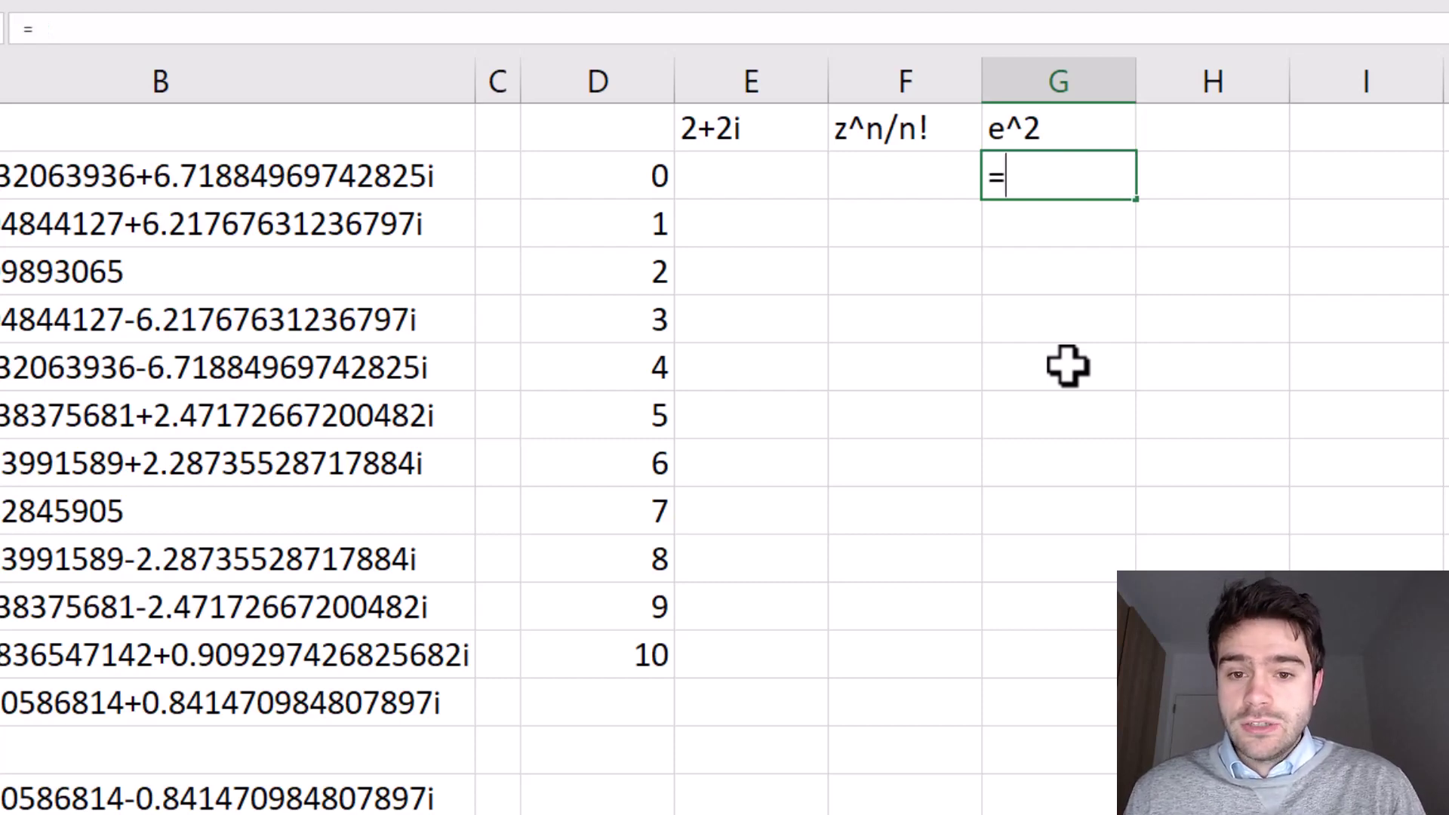
pyautogui.write('2')
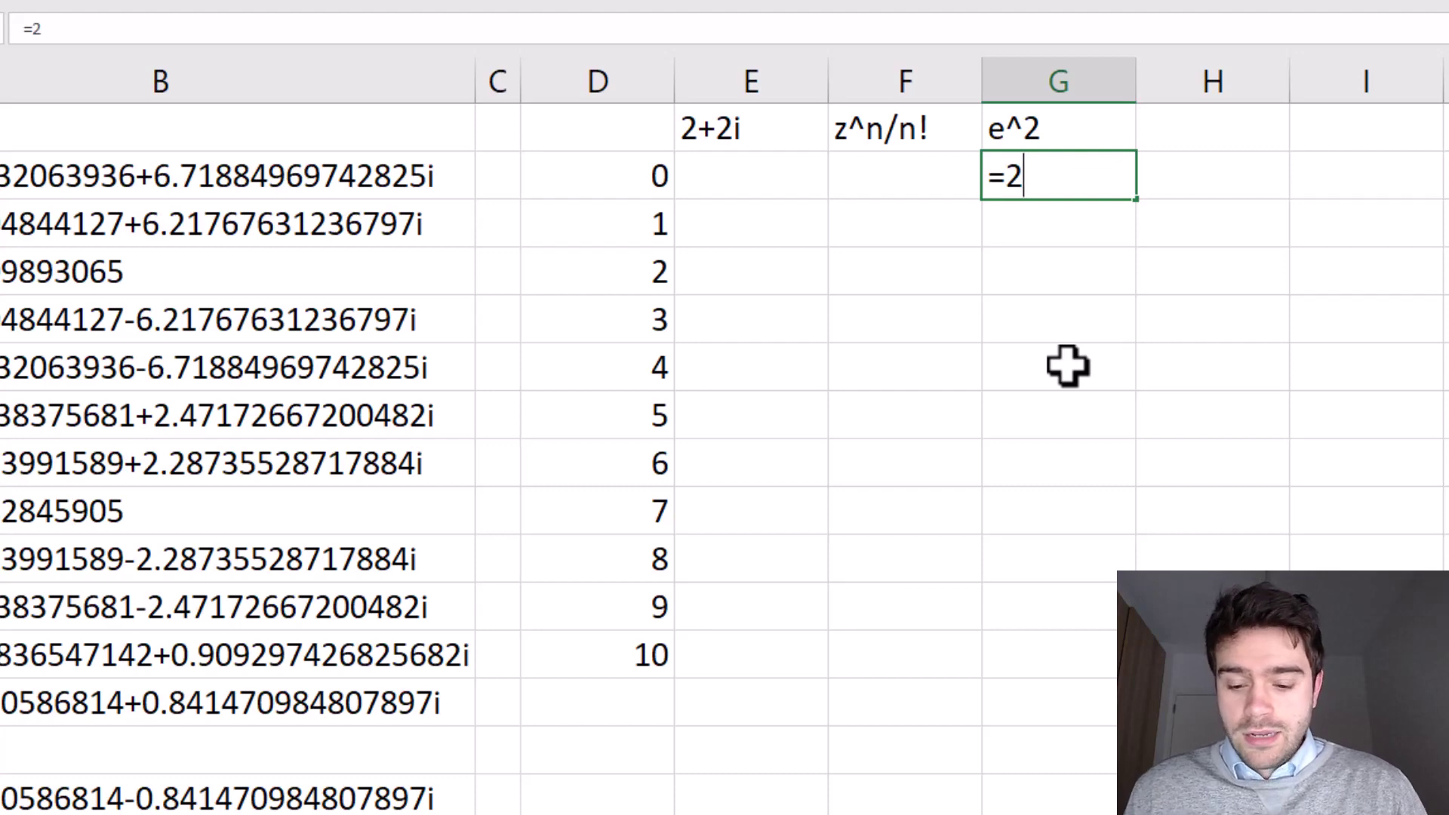
pyautogui.write('^^')
pyautogui.press('BackSpace')
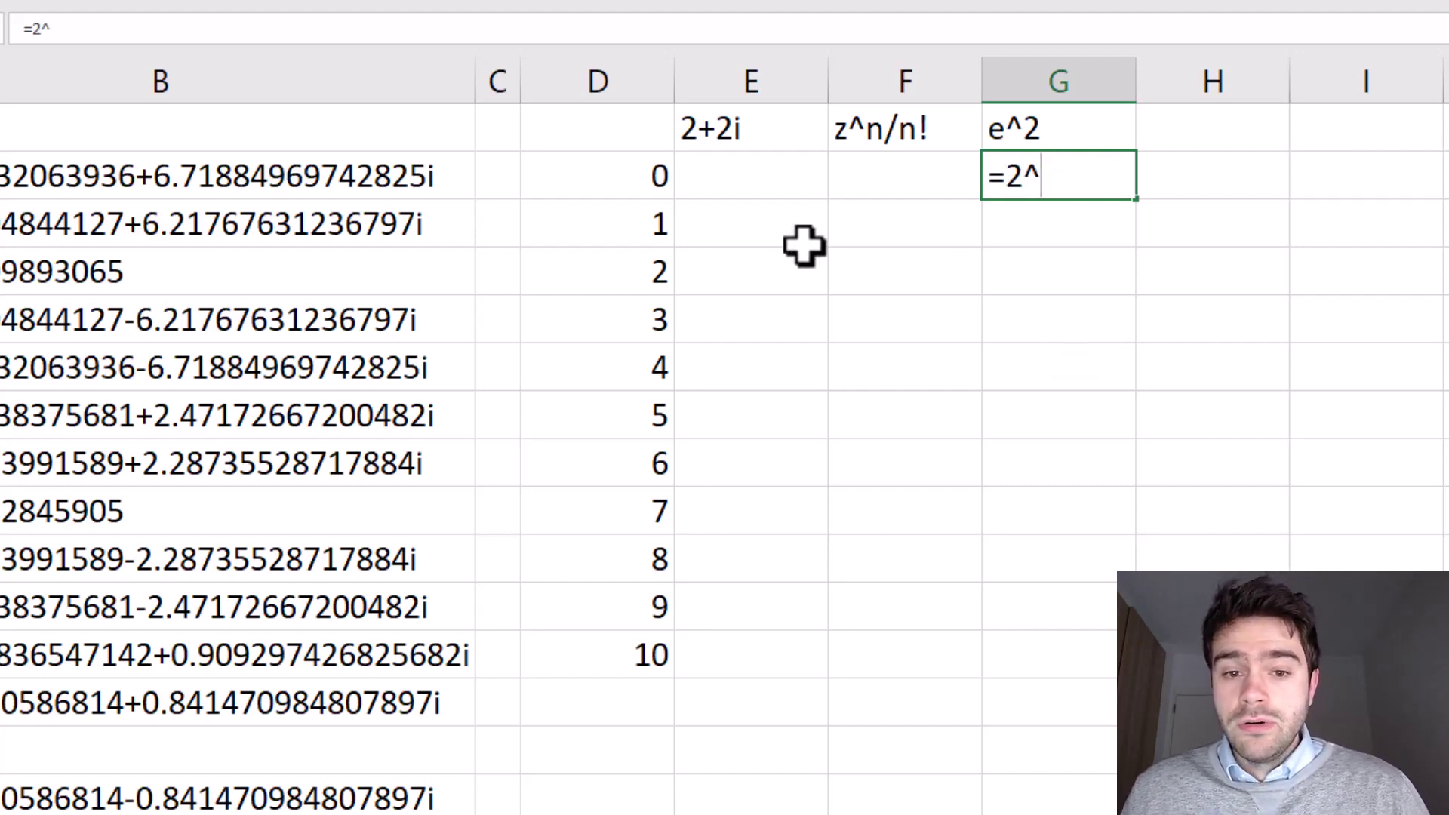
pyautogui.click(624, 177)
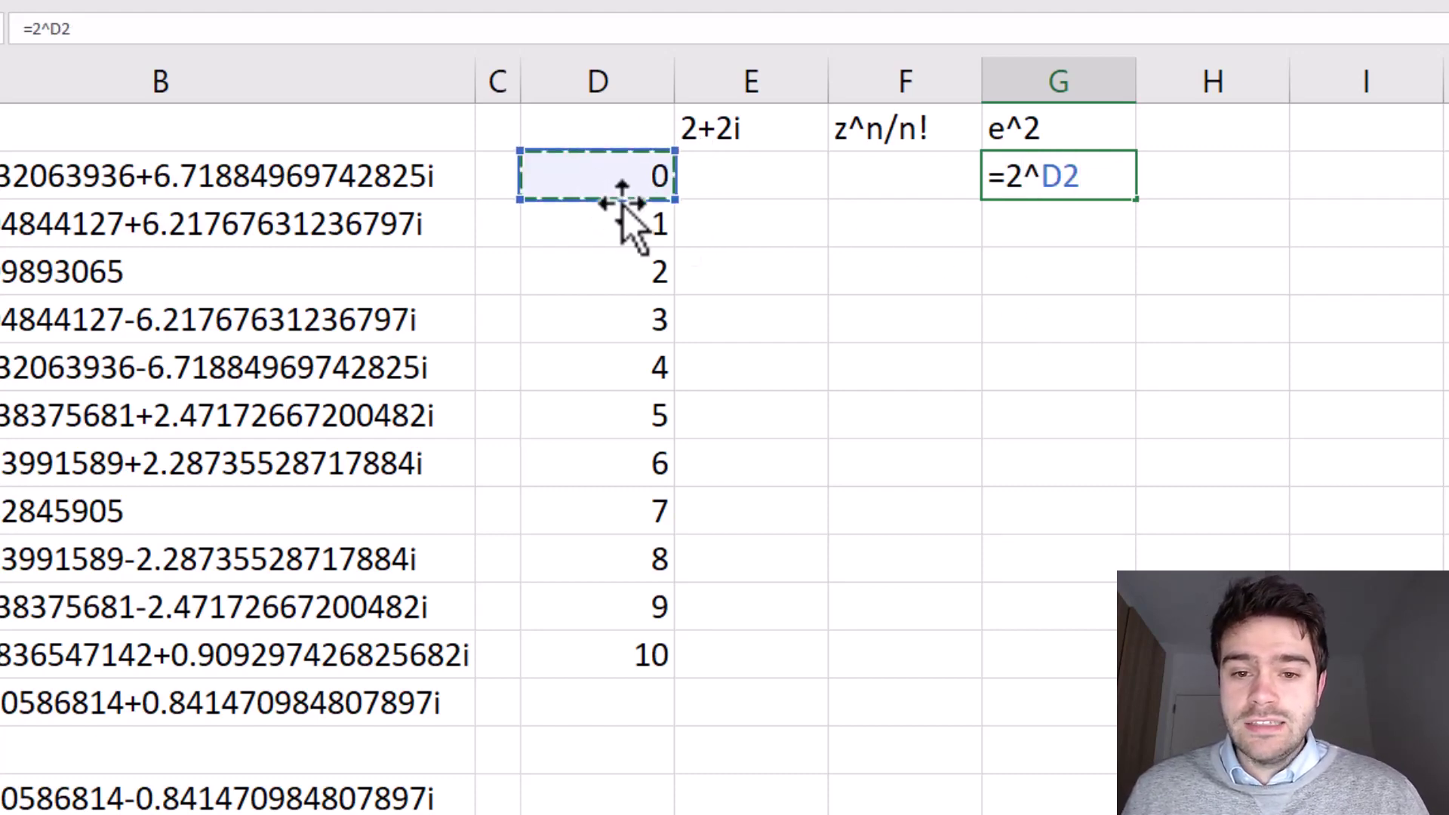
pyautogui.write('/')
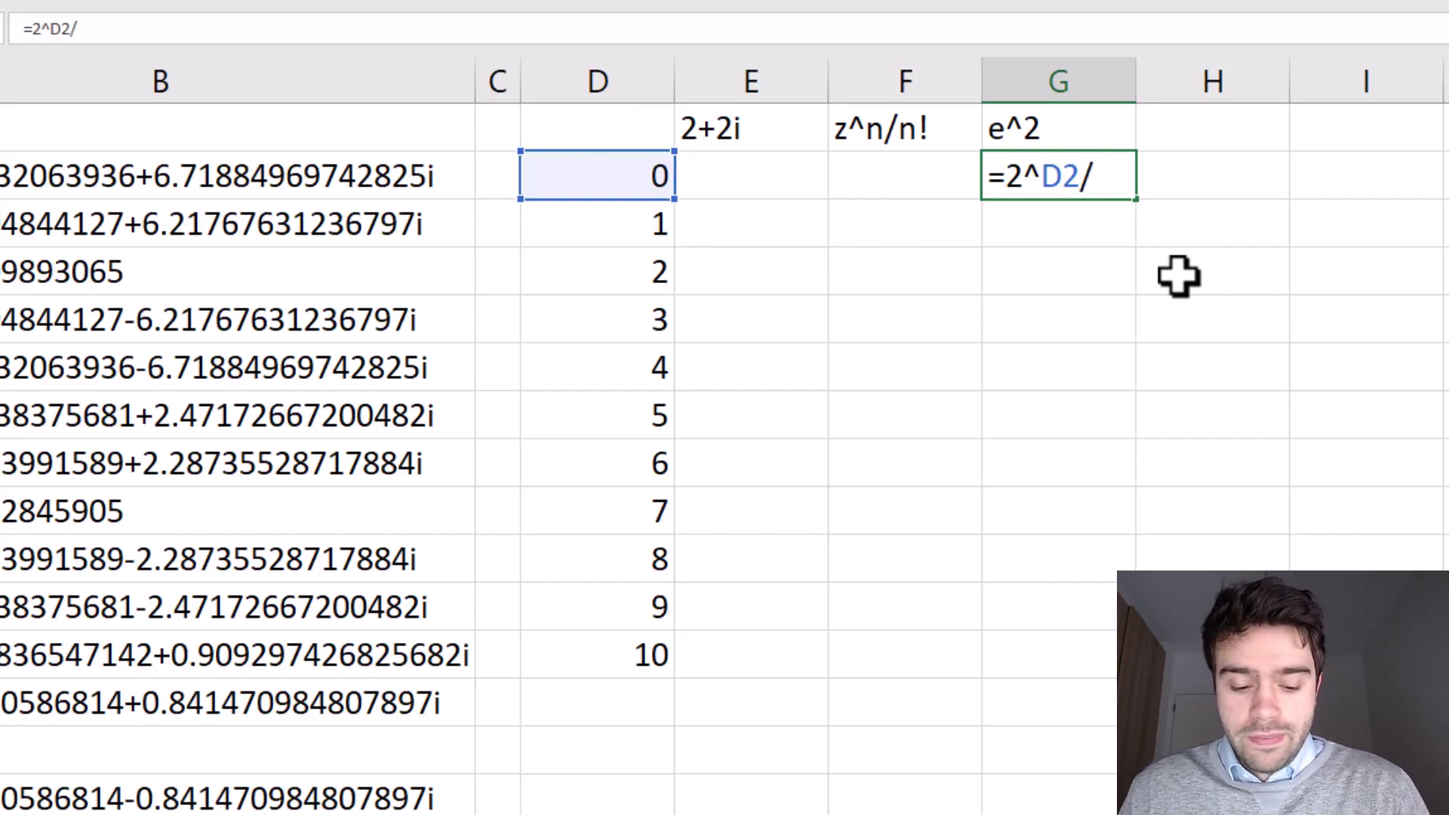
pyautogui.write('FACT(')
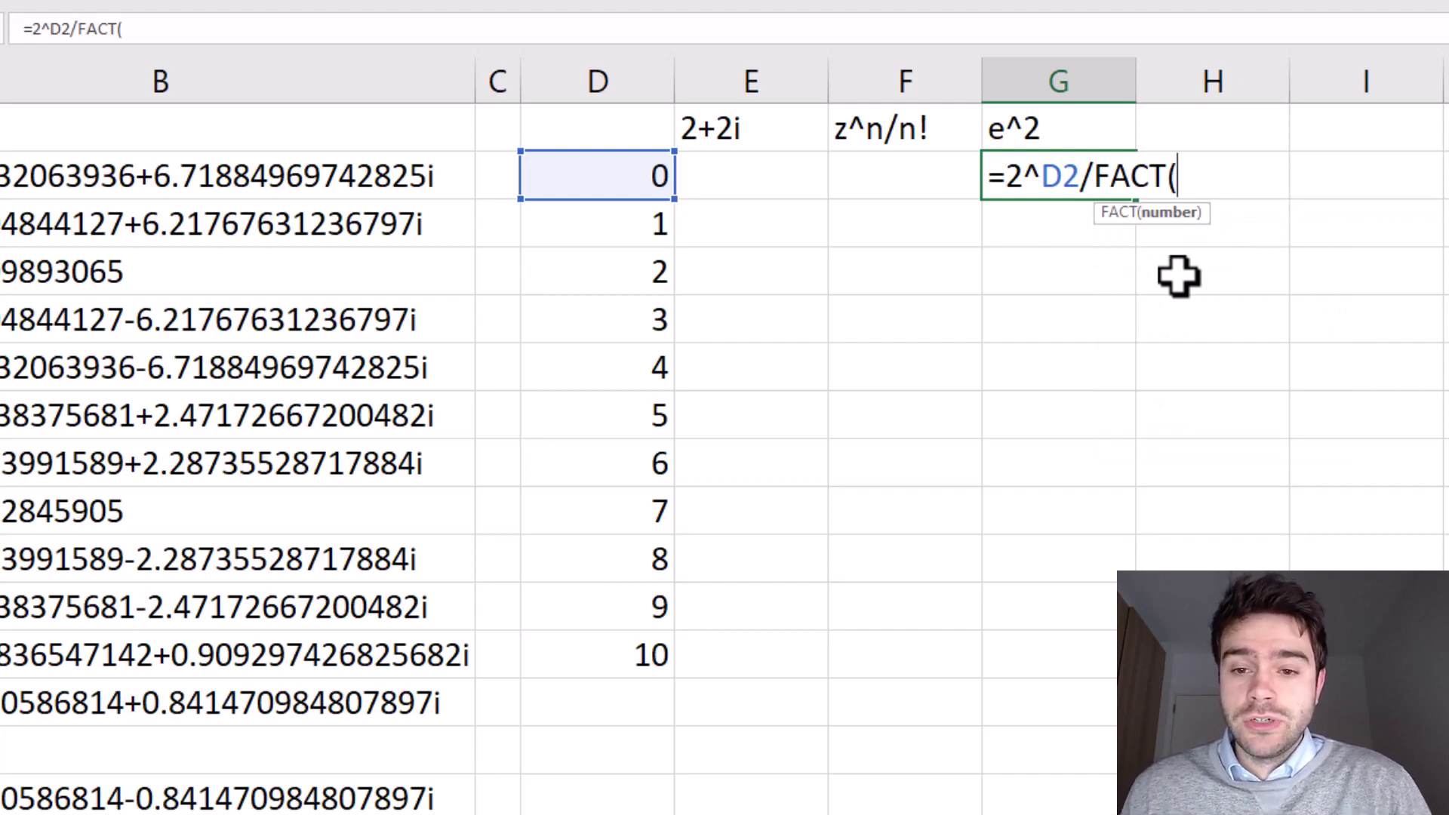
pyautogui.click(609, 181)
pyautogui.write(')')
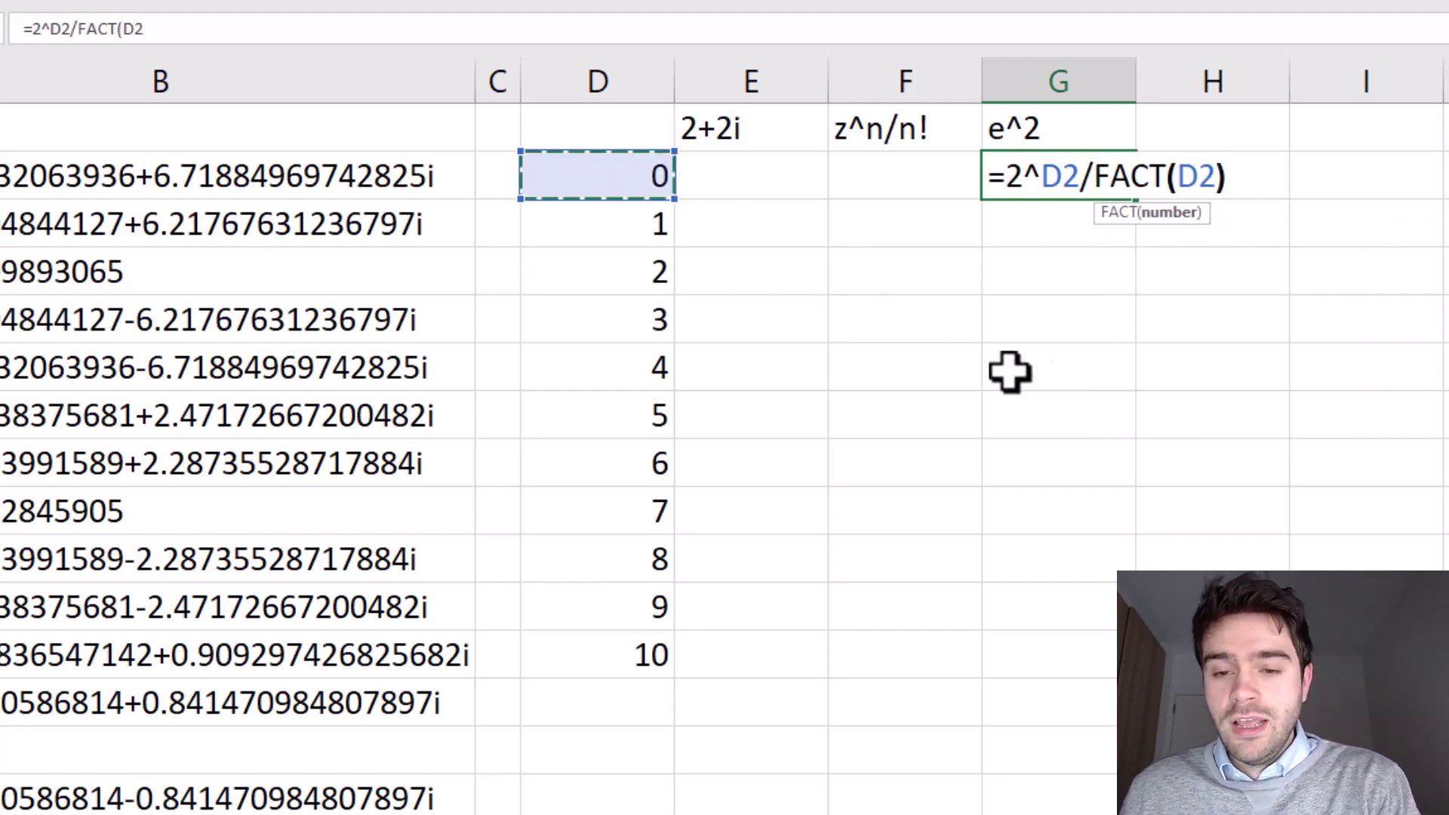
pyautogui.press('Return')
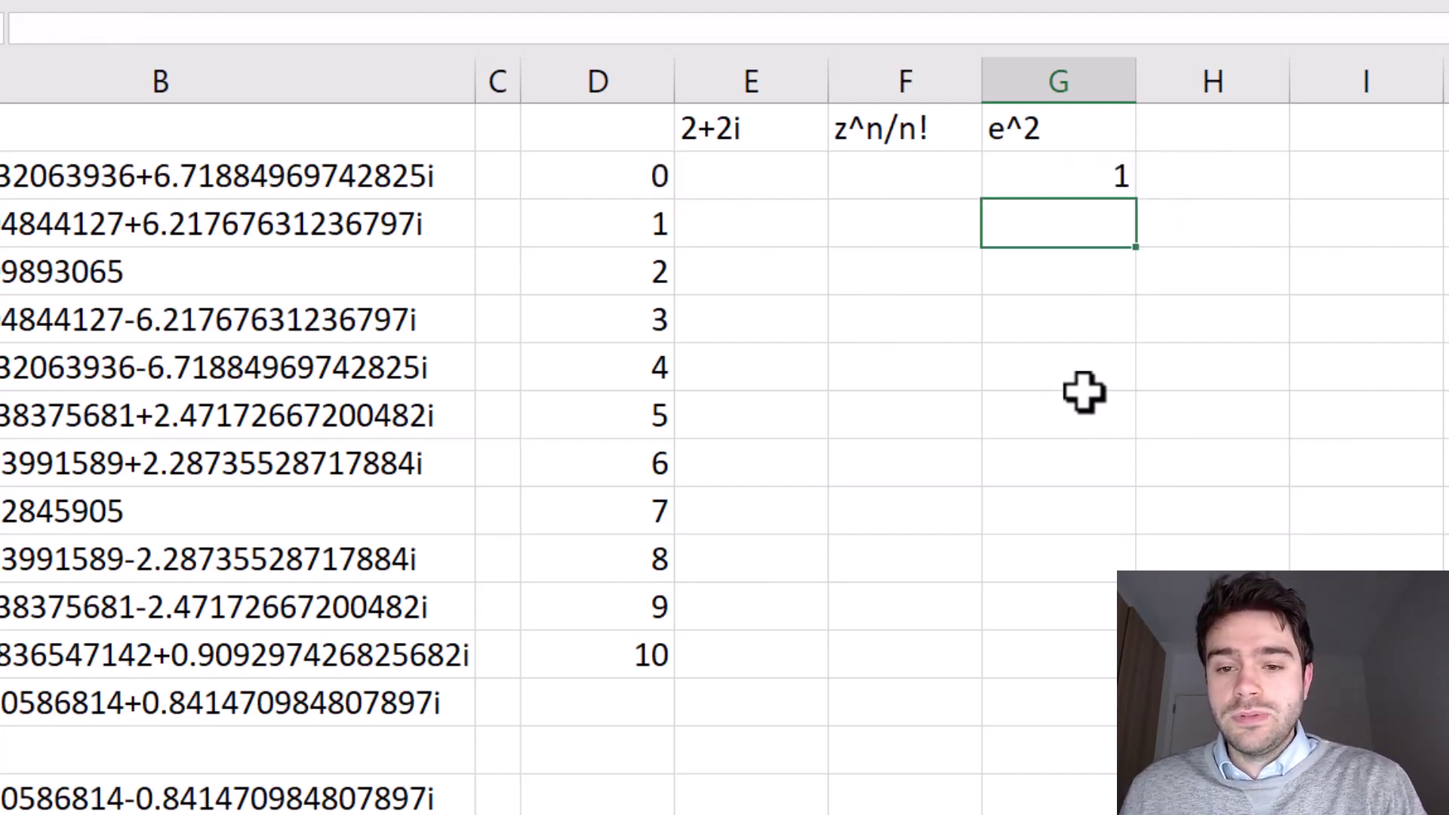
# Put the note '4!' in H2 and =4*3*2*1 in I2, showing 24
pyautogui.doubleClick(1254, 179)
pyautogui.write('4')
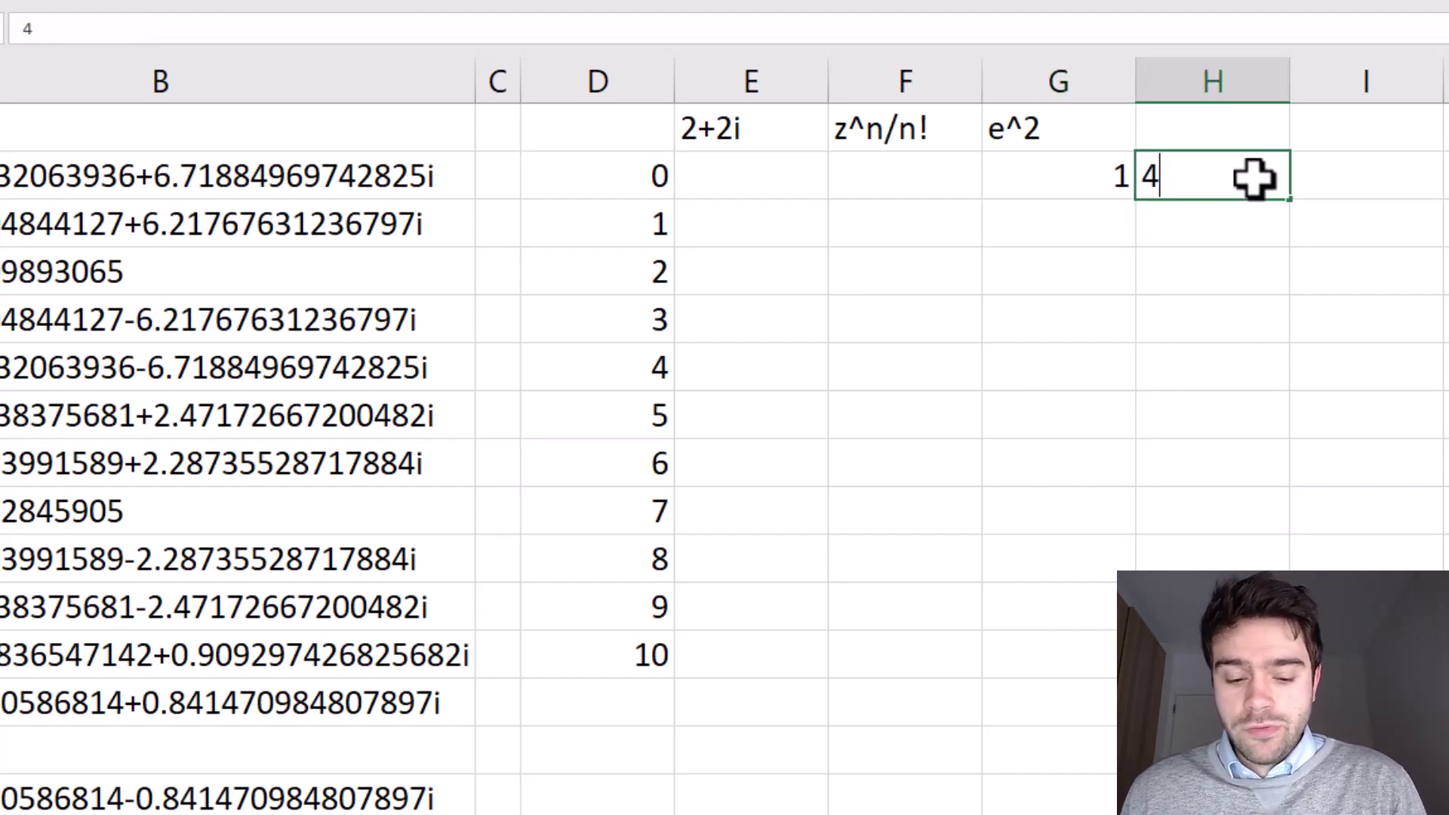
pyautogui.write('!')
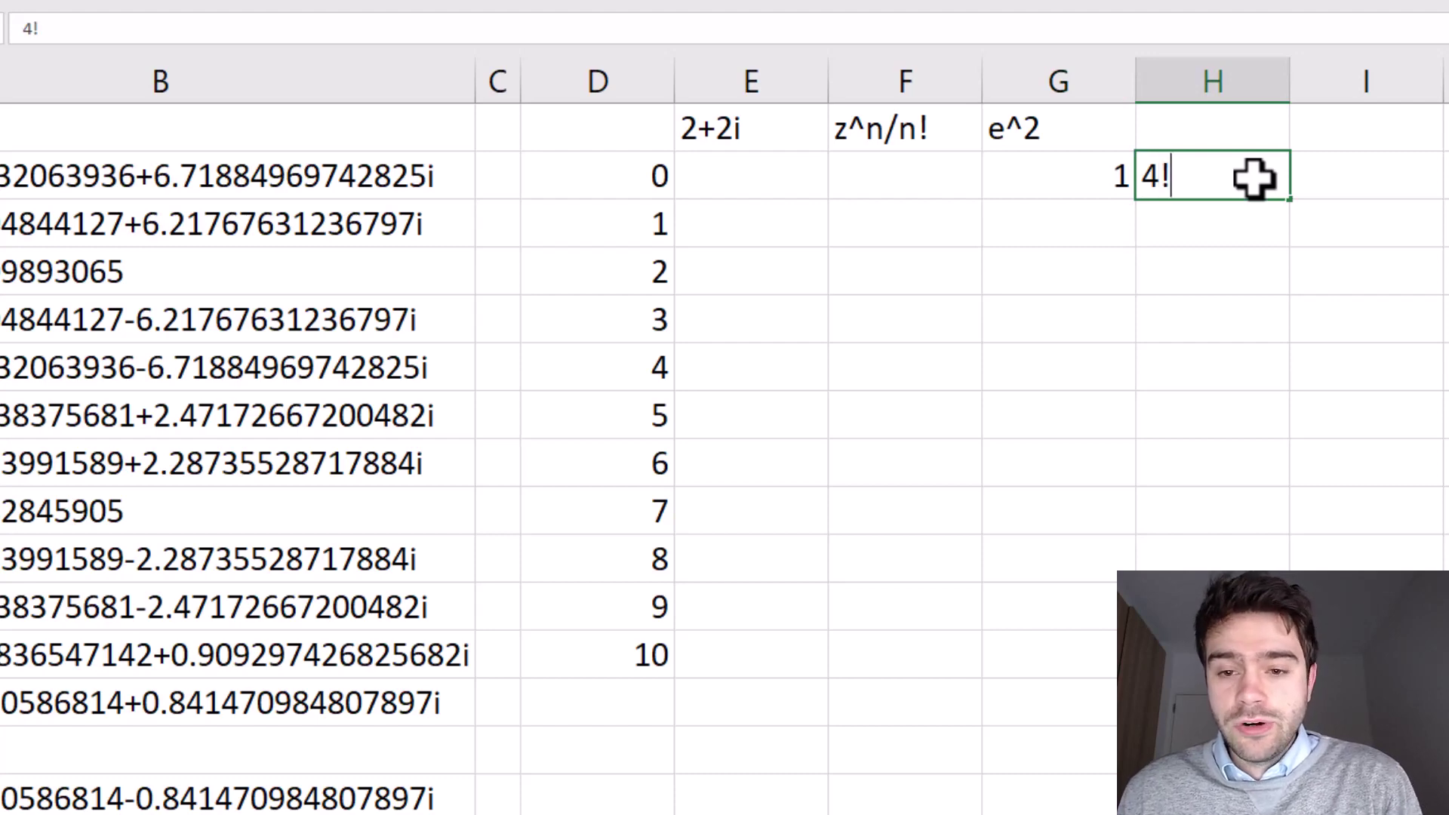
pyautogui.click(1329, 174)
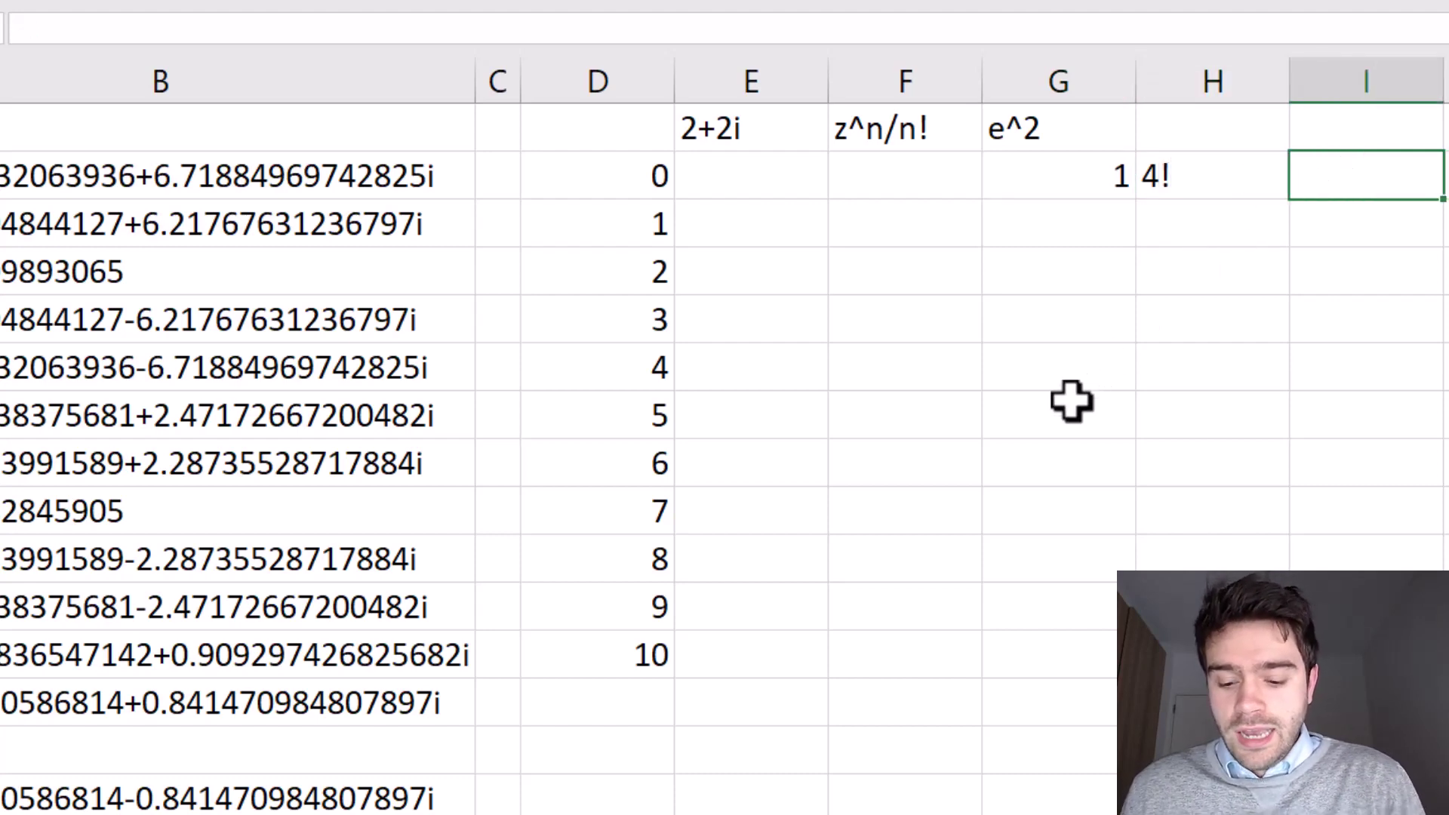
pyautogui.write('=4*3*2')
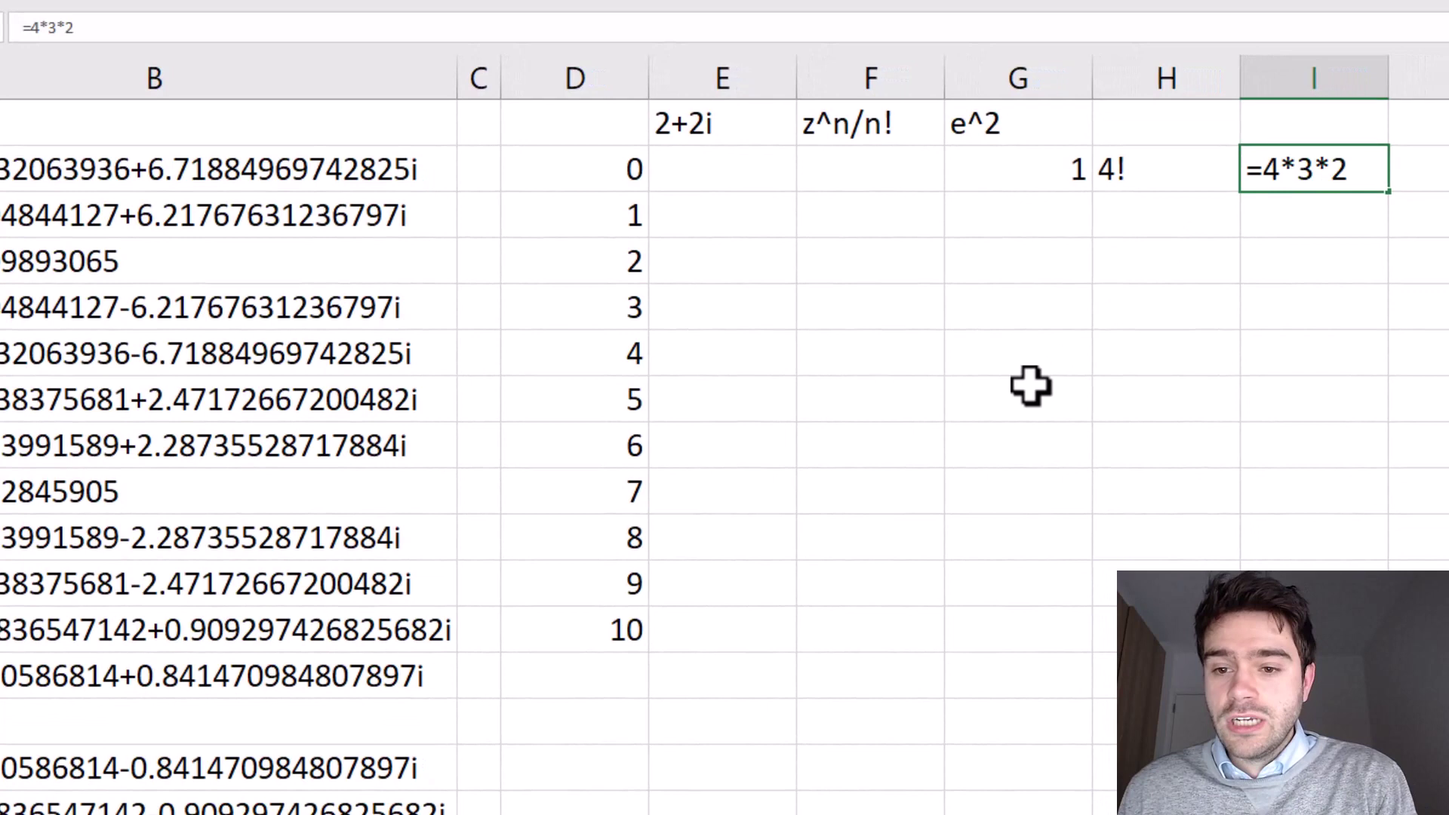
pyautogui.write('*1')
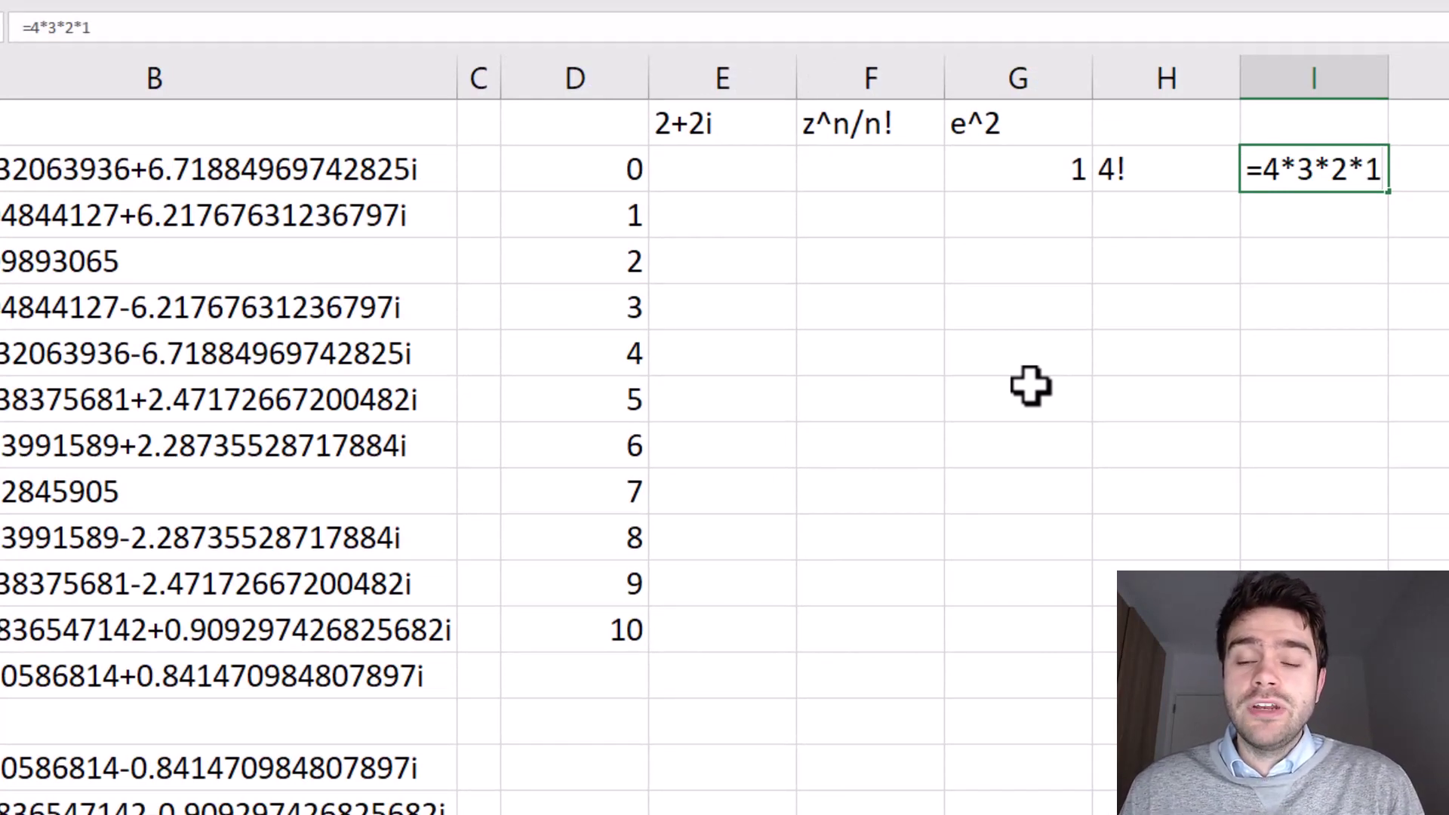
pyautogui.press('Return')
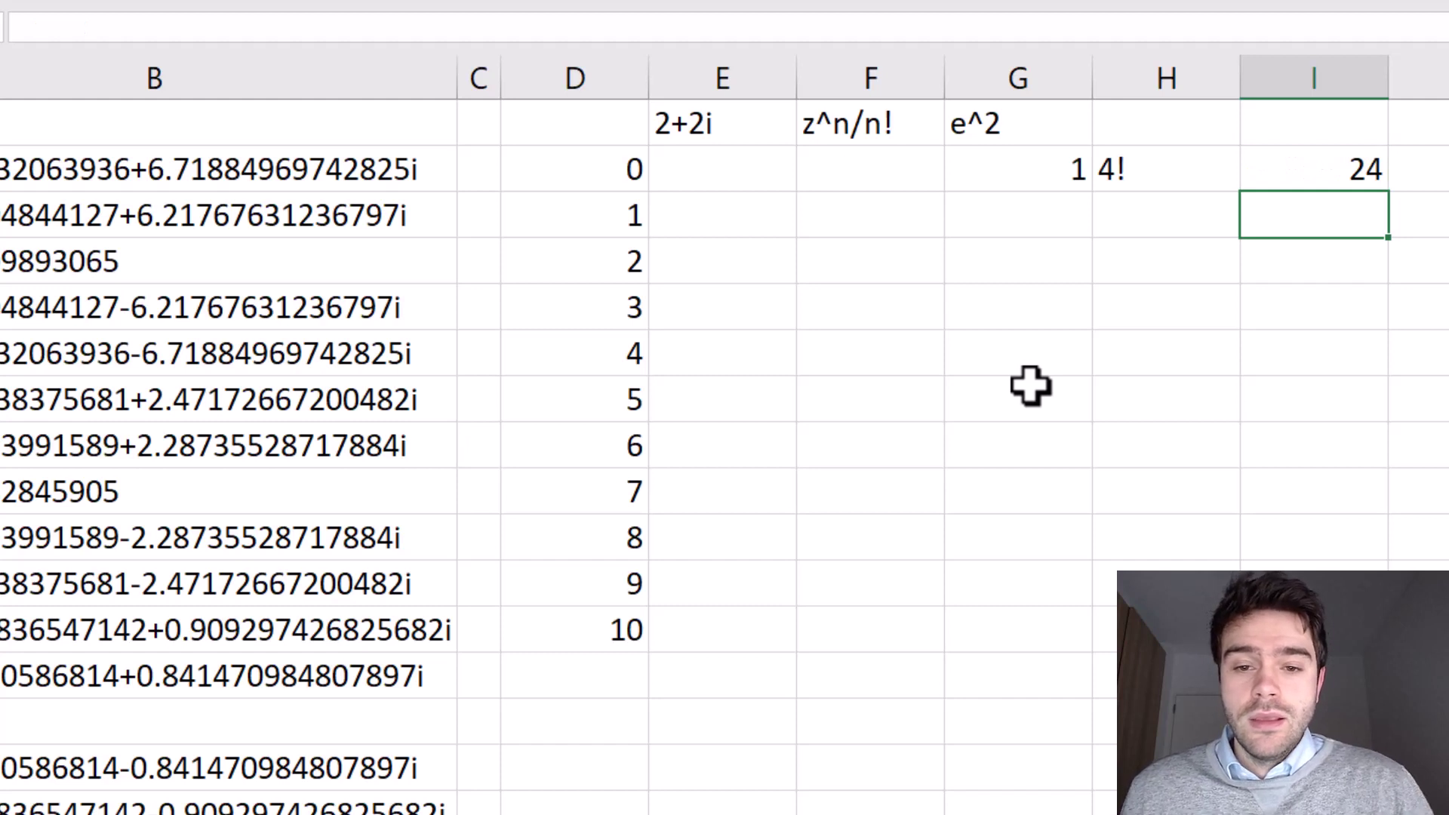
# Fill the e^2 term down to G12 and total it with =SUM(G2:G12), giving 7.388995
pyautogui.click(1034, 169)
pyautogui.moveTo(1091, 191); pyautogui.dragTo(1067, 650)
pyautogui.click(1049, 683)
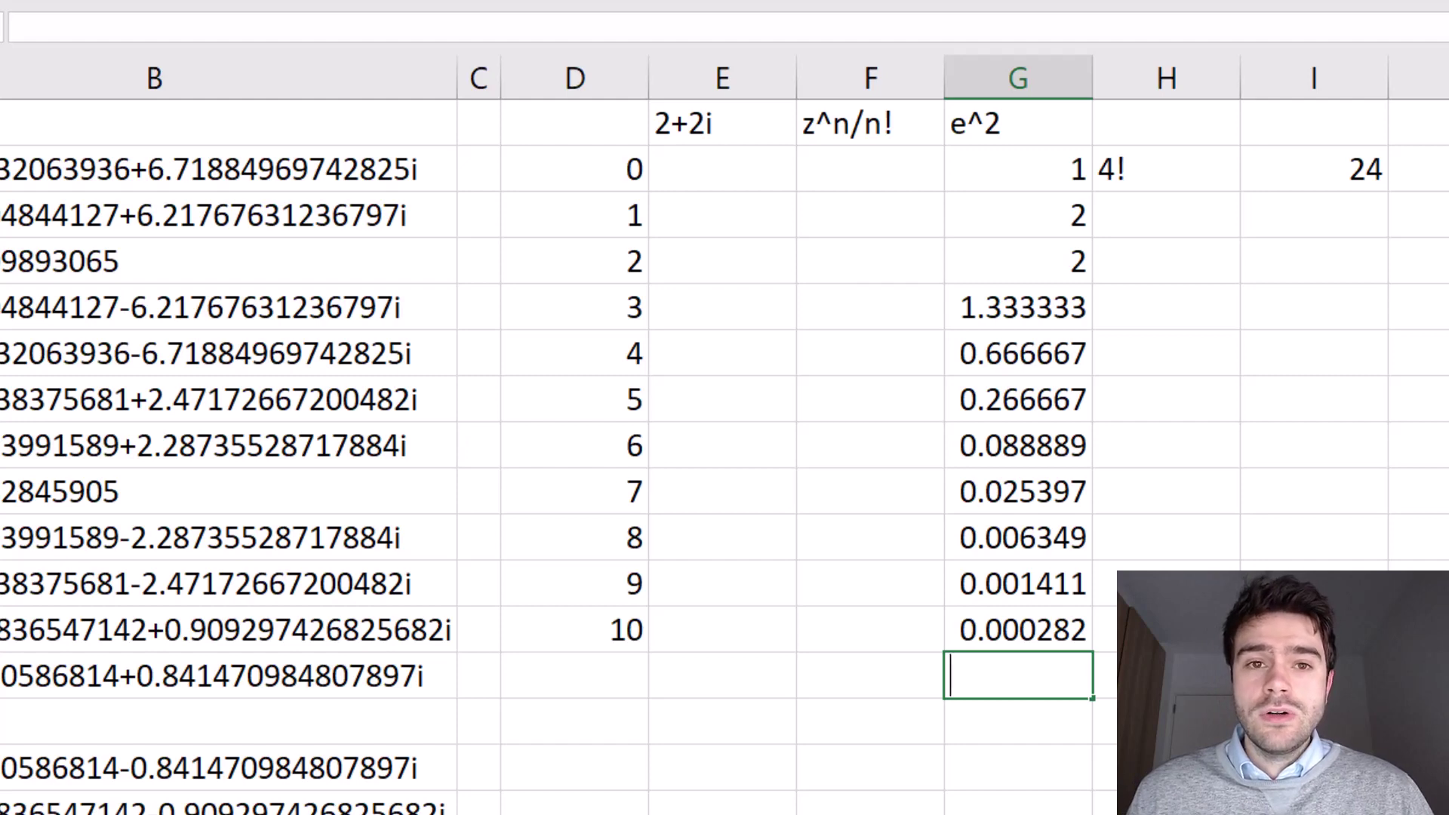
pyautogui.write('=SUM(')
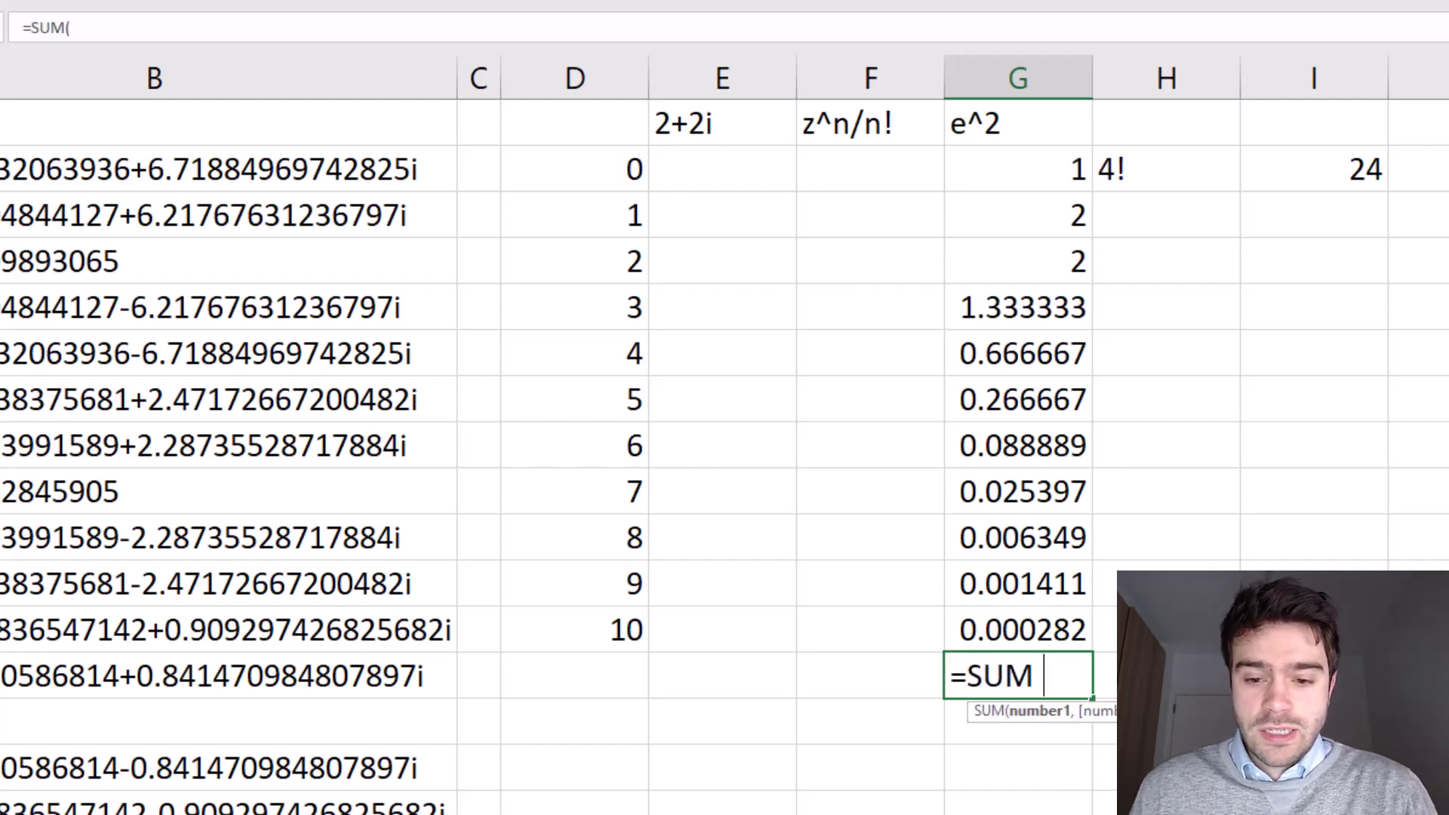
pyautogui.moveTo(1056, 629); pyautogui.dragTo(1023, 168)
pyautogui.press('Return')
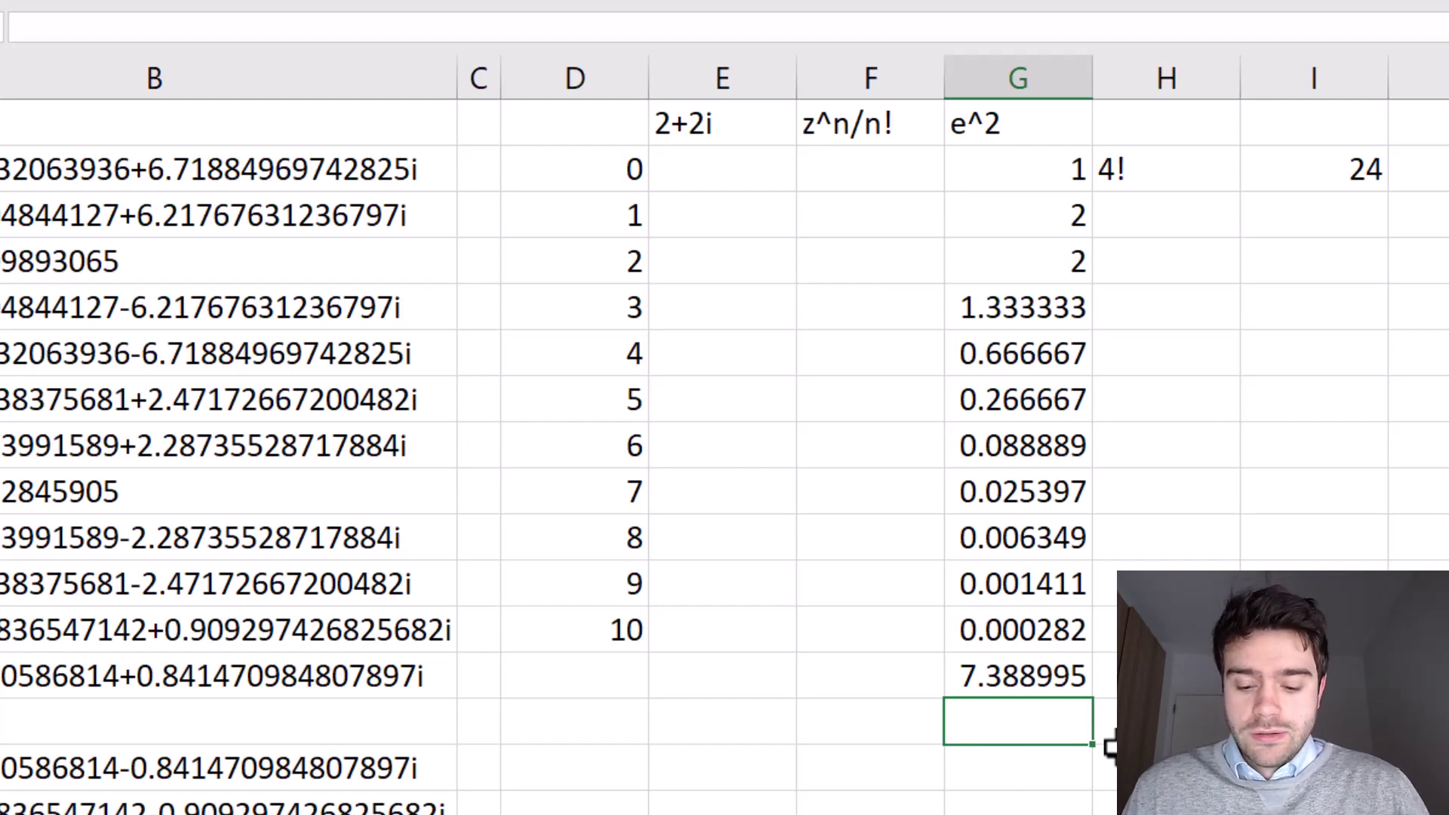
# Enter =EXP(2) in G14 to show the exact 7.389056
pyautogui.write('=EXP(')
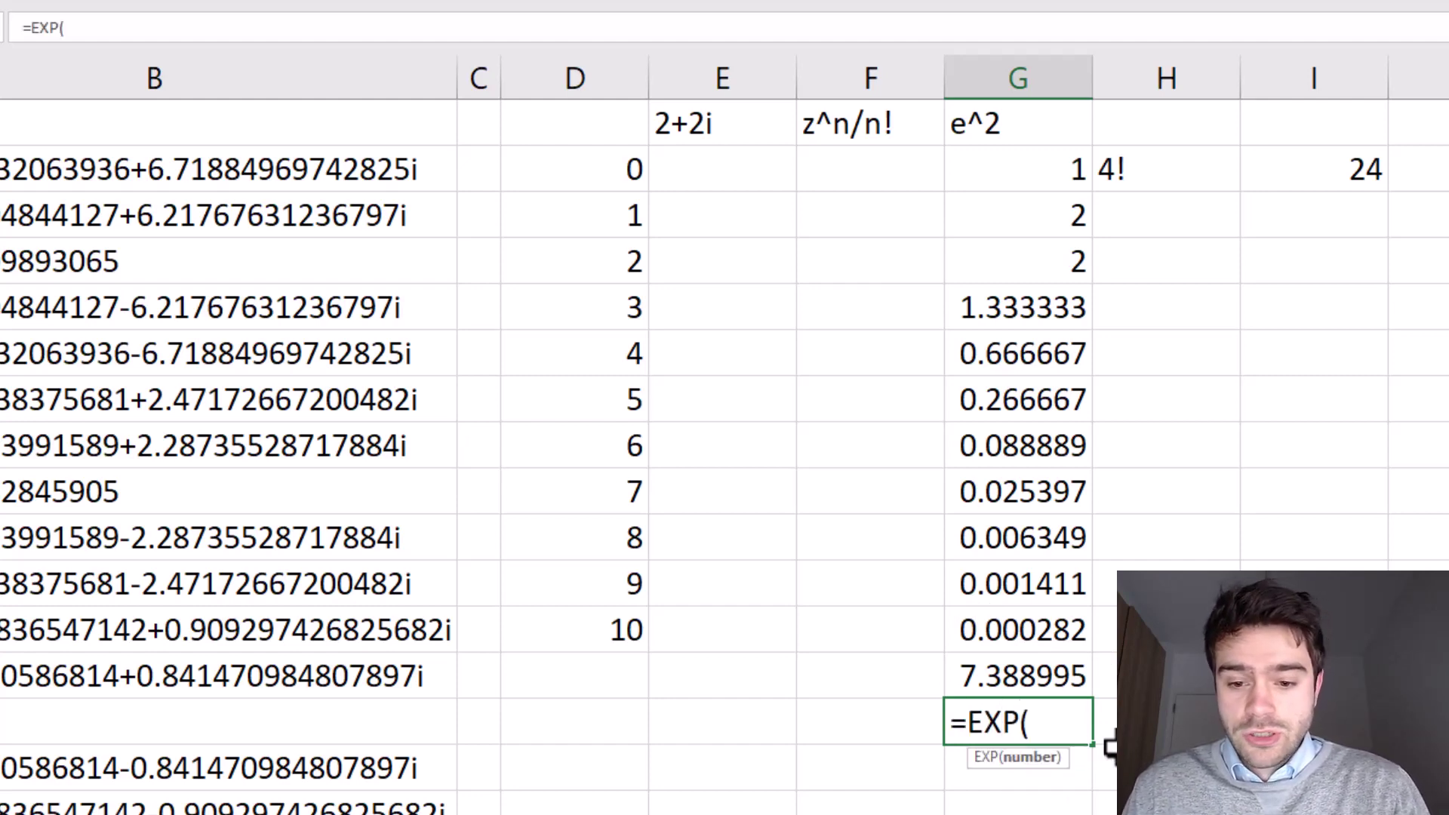
pyautogui.write('2)')
pyautogui.press('Return')
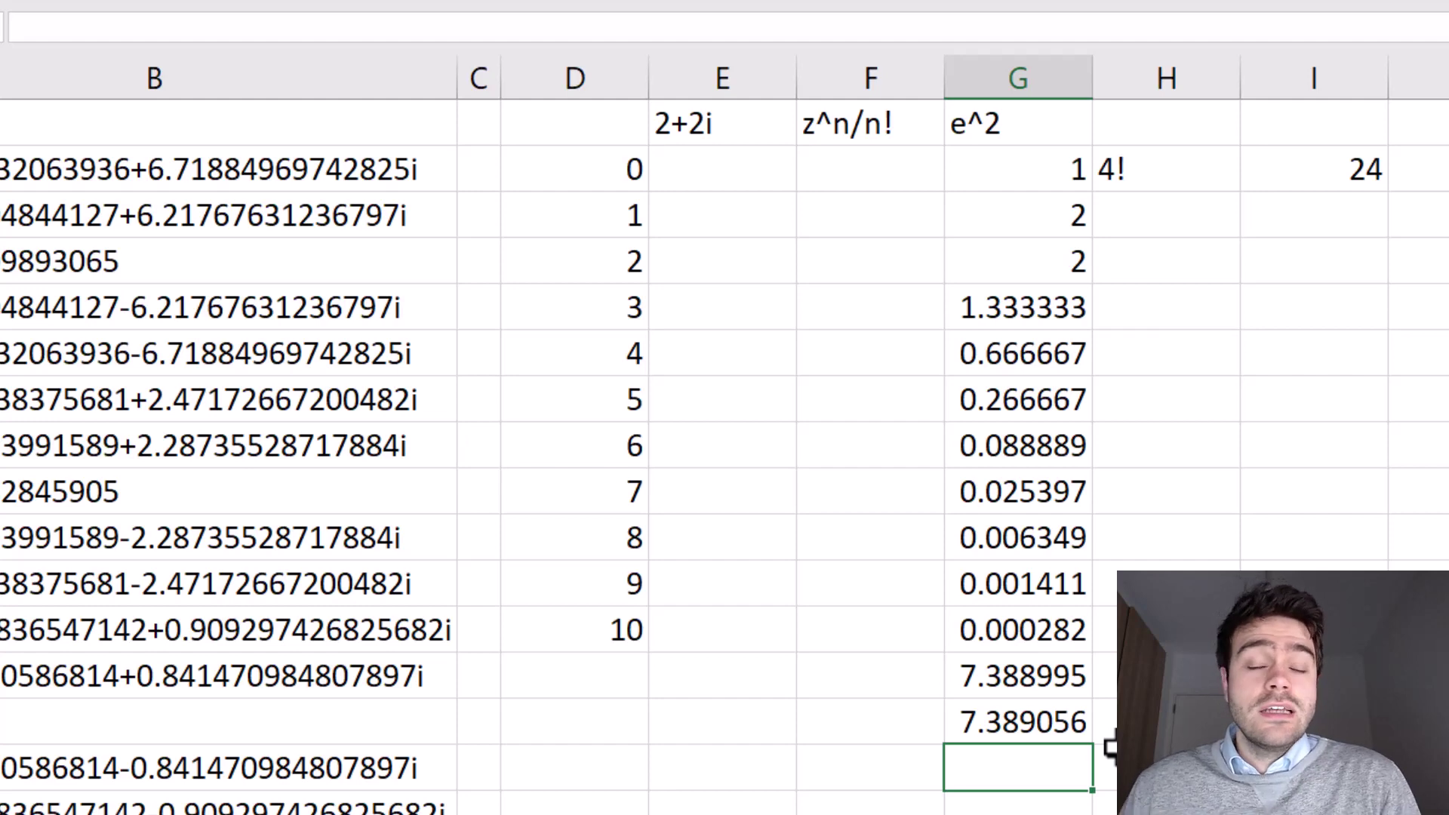
# Enter =EXP(1)*exp(1) in G15, also giving 7.389056
pyautogui.write('=')
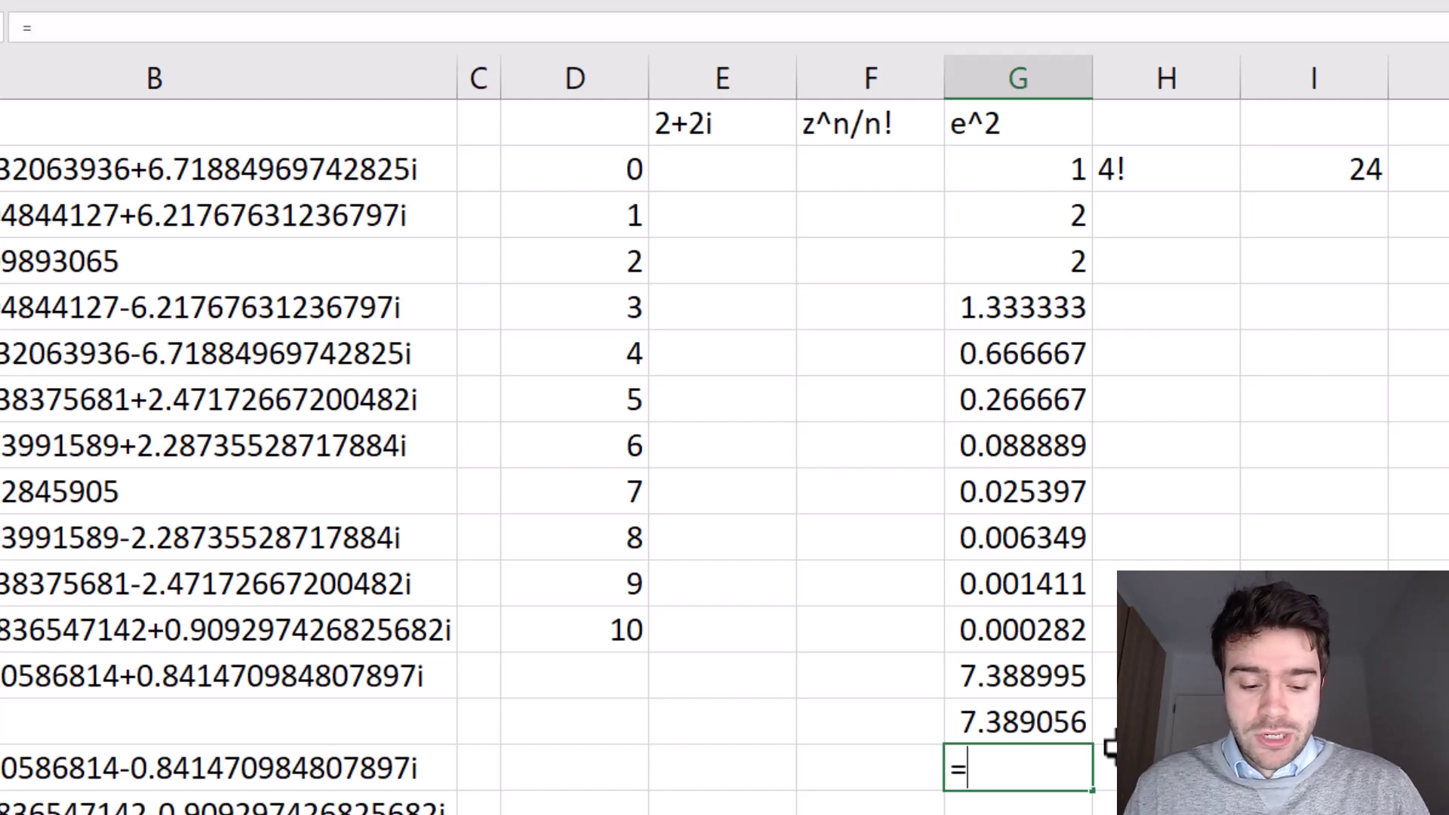
pyautogui.write('exp(1')
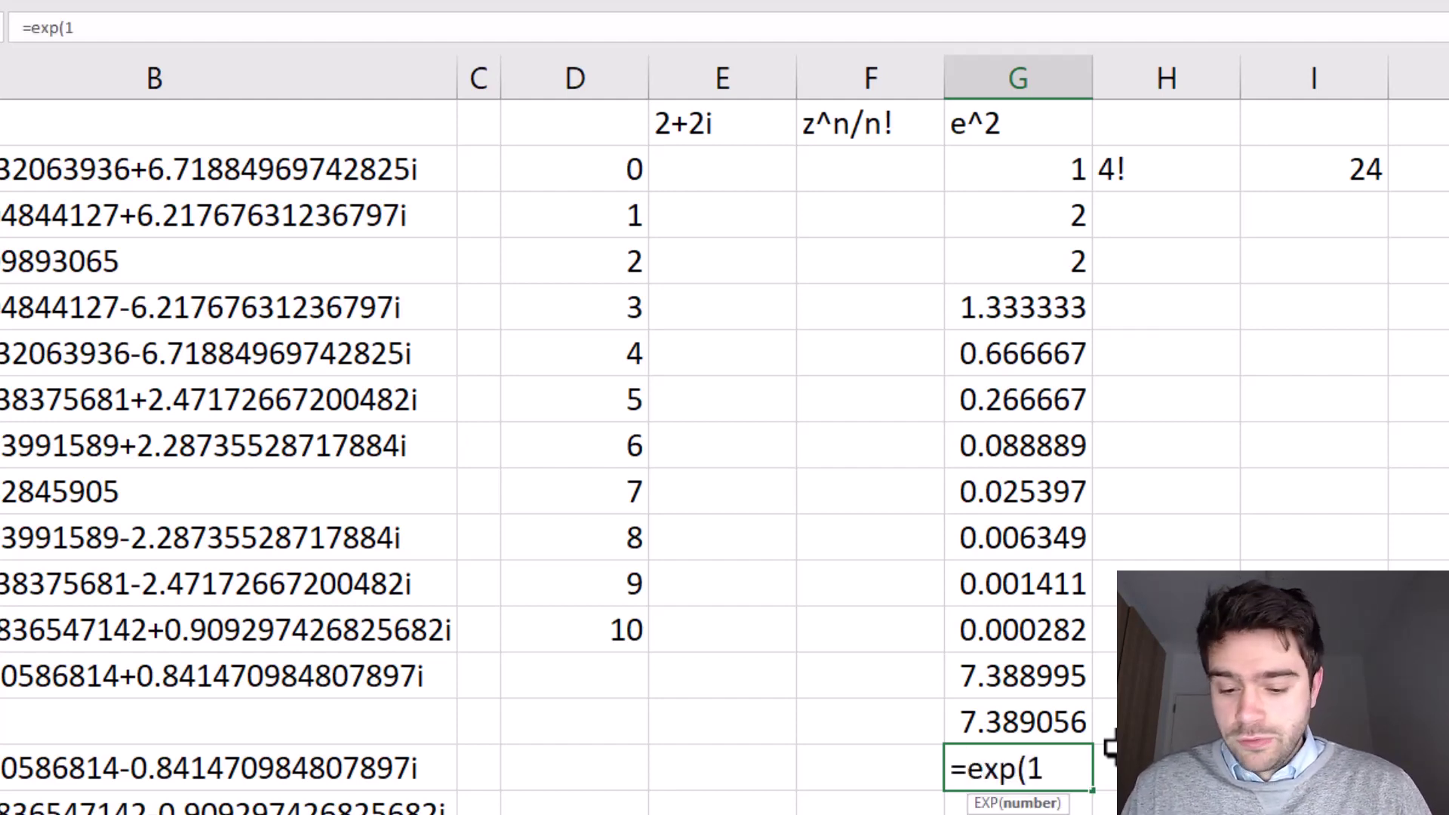
pyautogui.write(')')
pyautogui.press('Return')
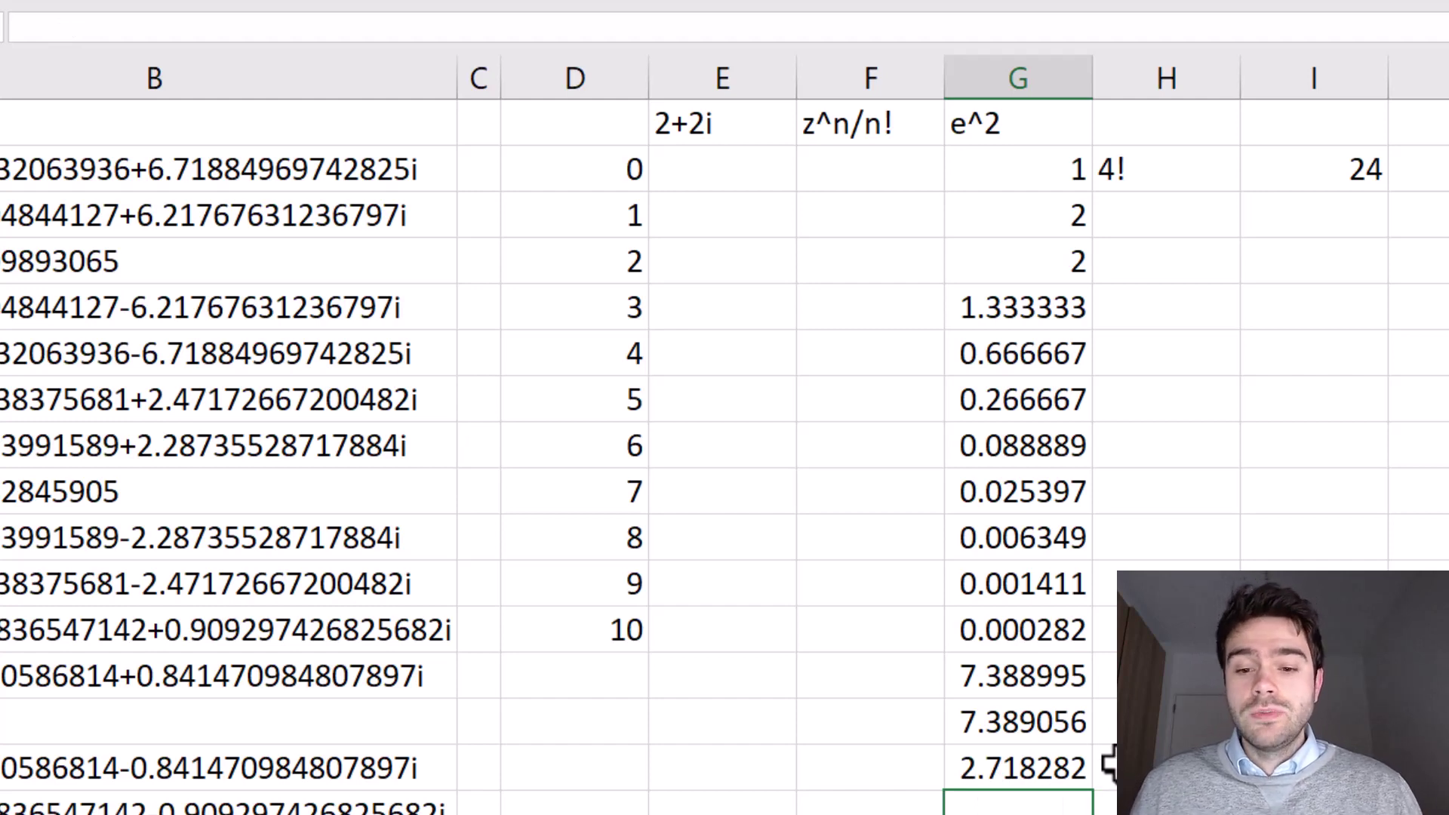
pyautogui.click(1109, 763)
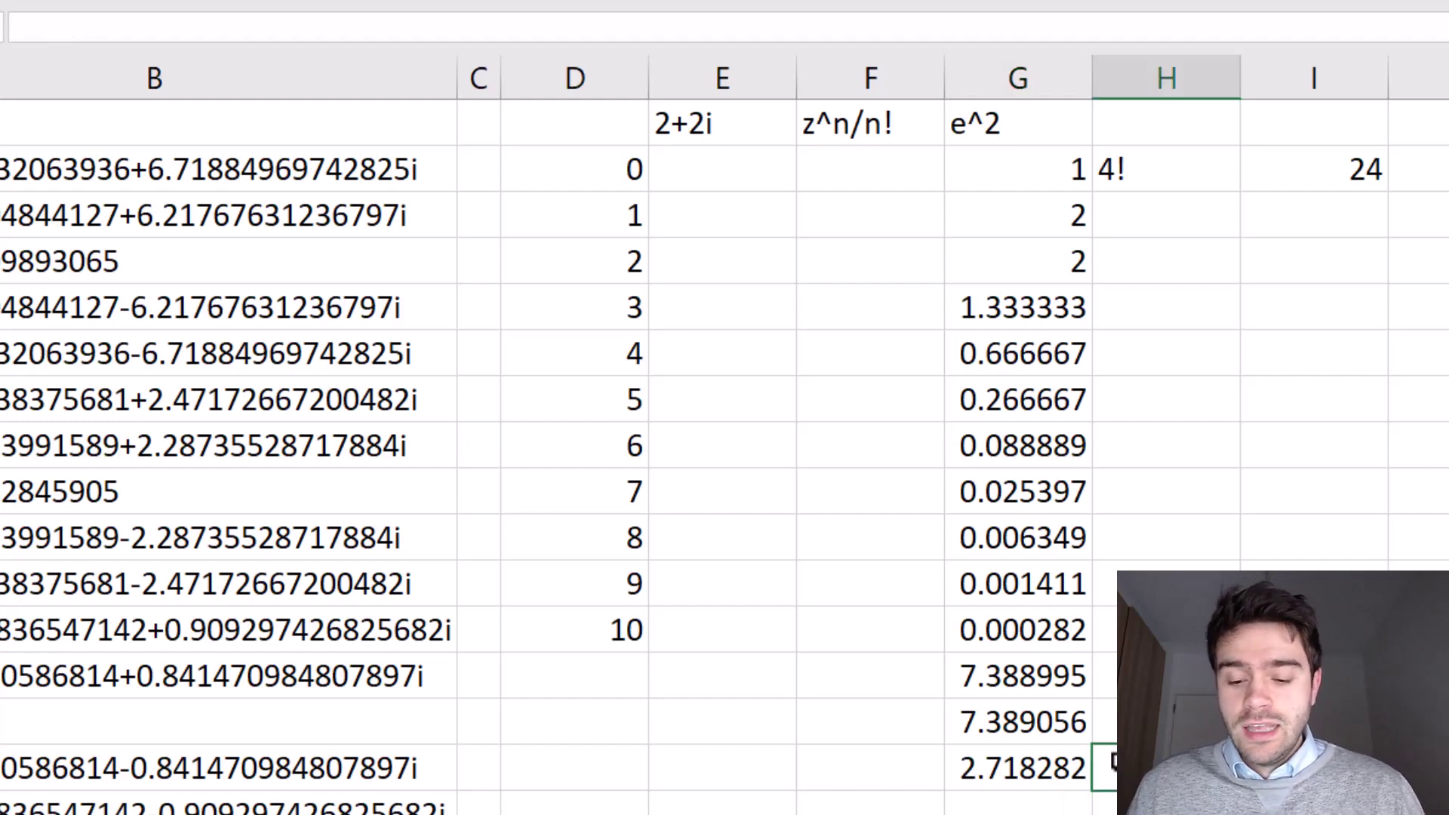
pyautogui.click(1068, 766)
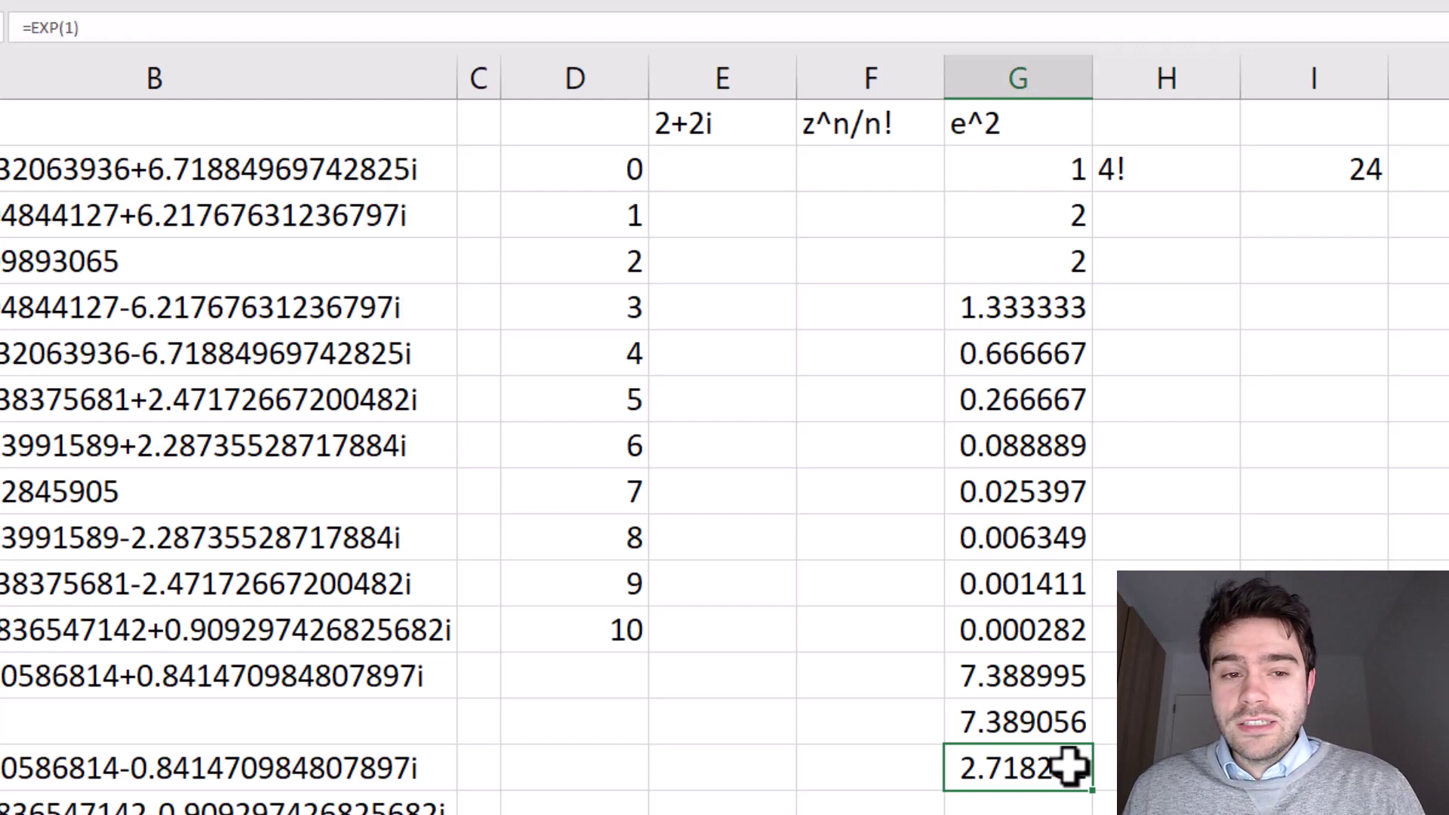
pyautogui.click(150, 28)
pyautogui.write('*')
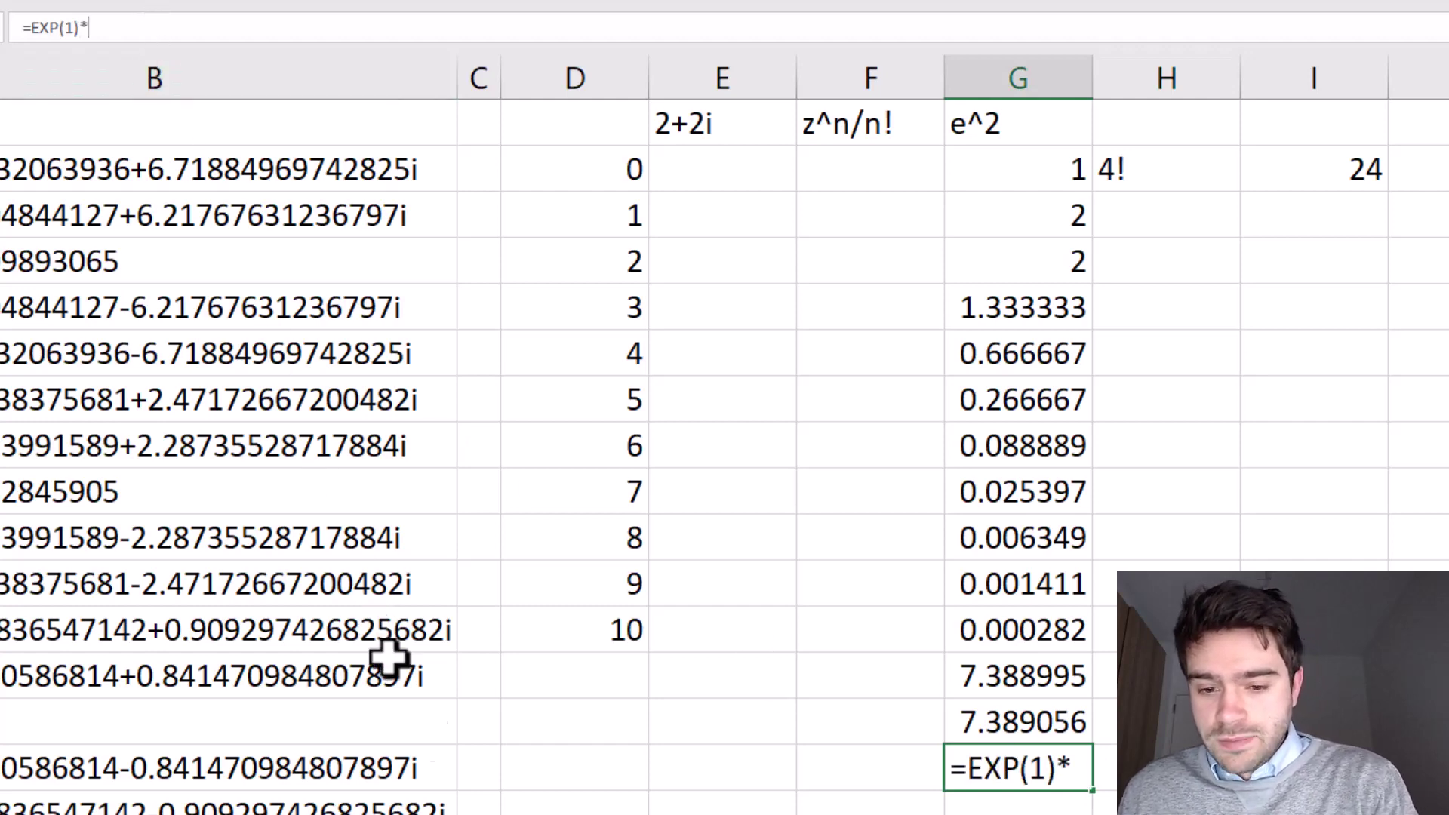
pyautogui.write('exp(')
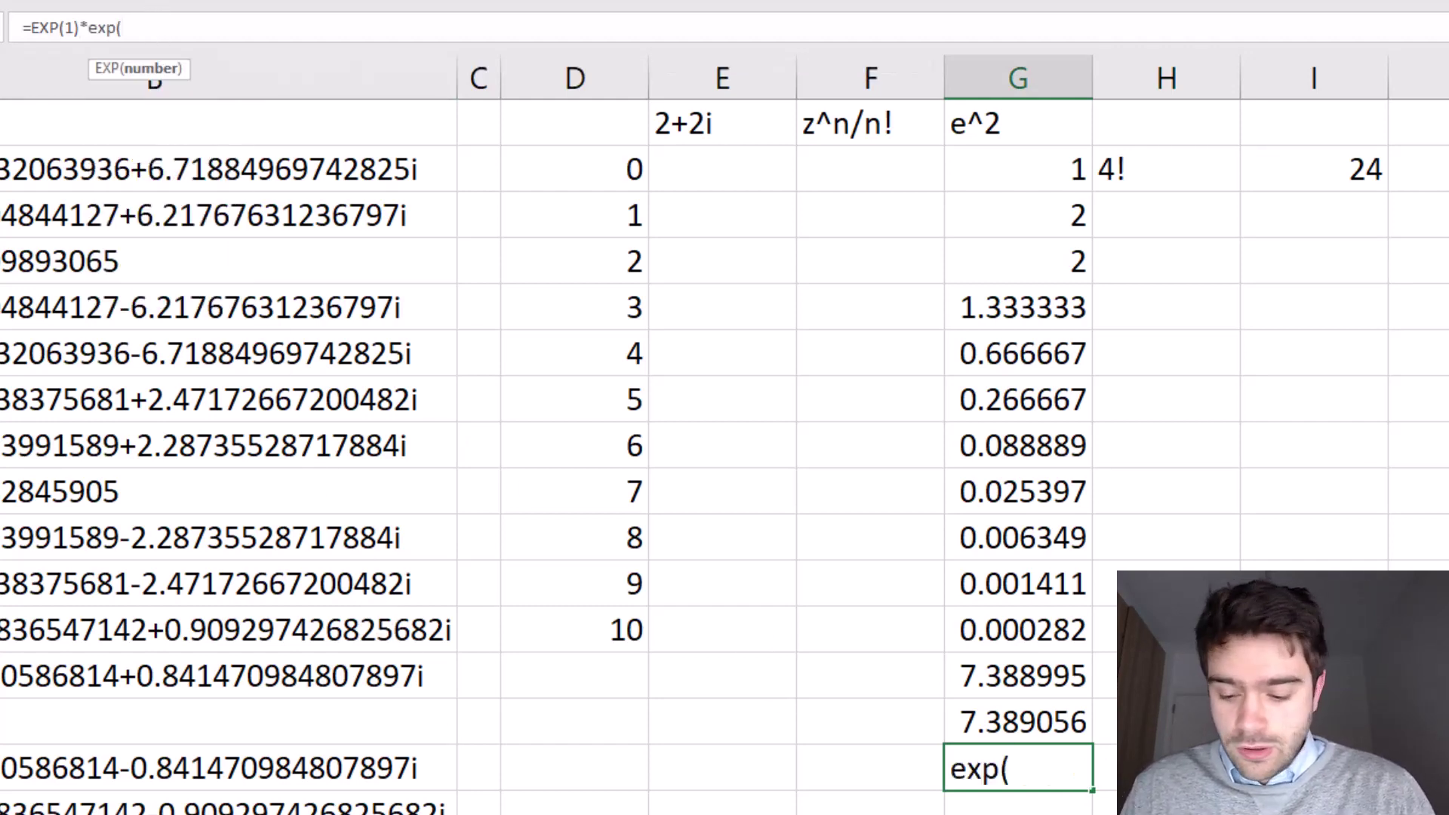
pyautogui.write('1)')
pyautogui.press('Return')
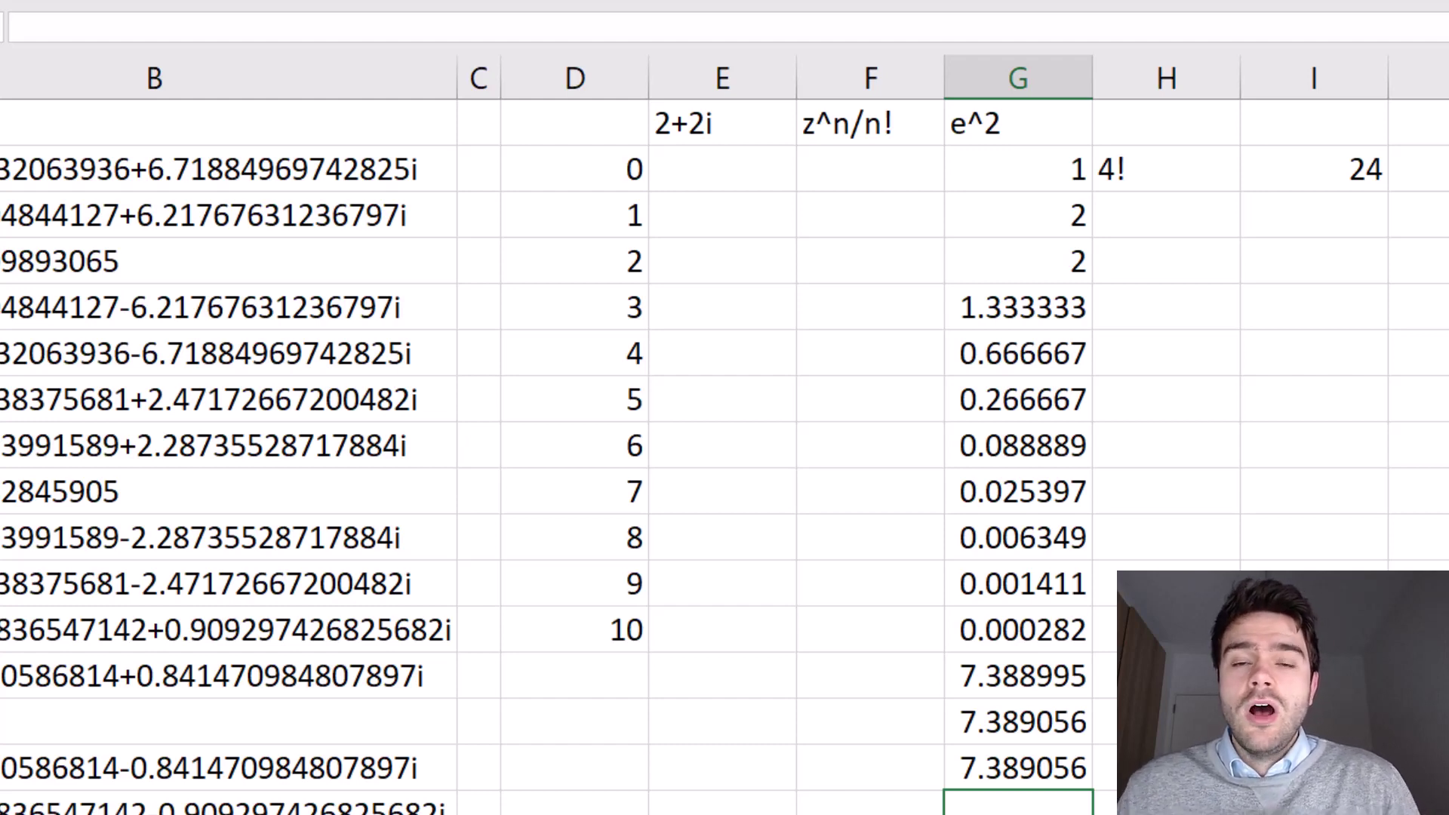
# Select E2 and check the 2+2i value in the E1 heading
pyautogui.click(722, 168)
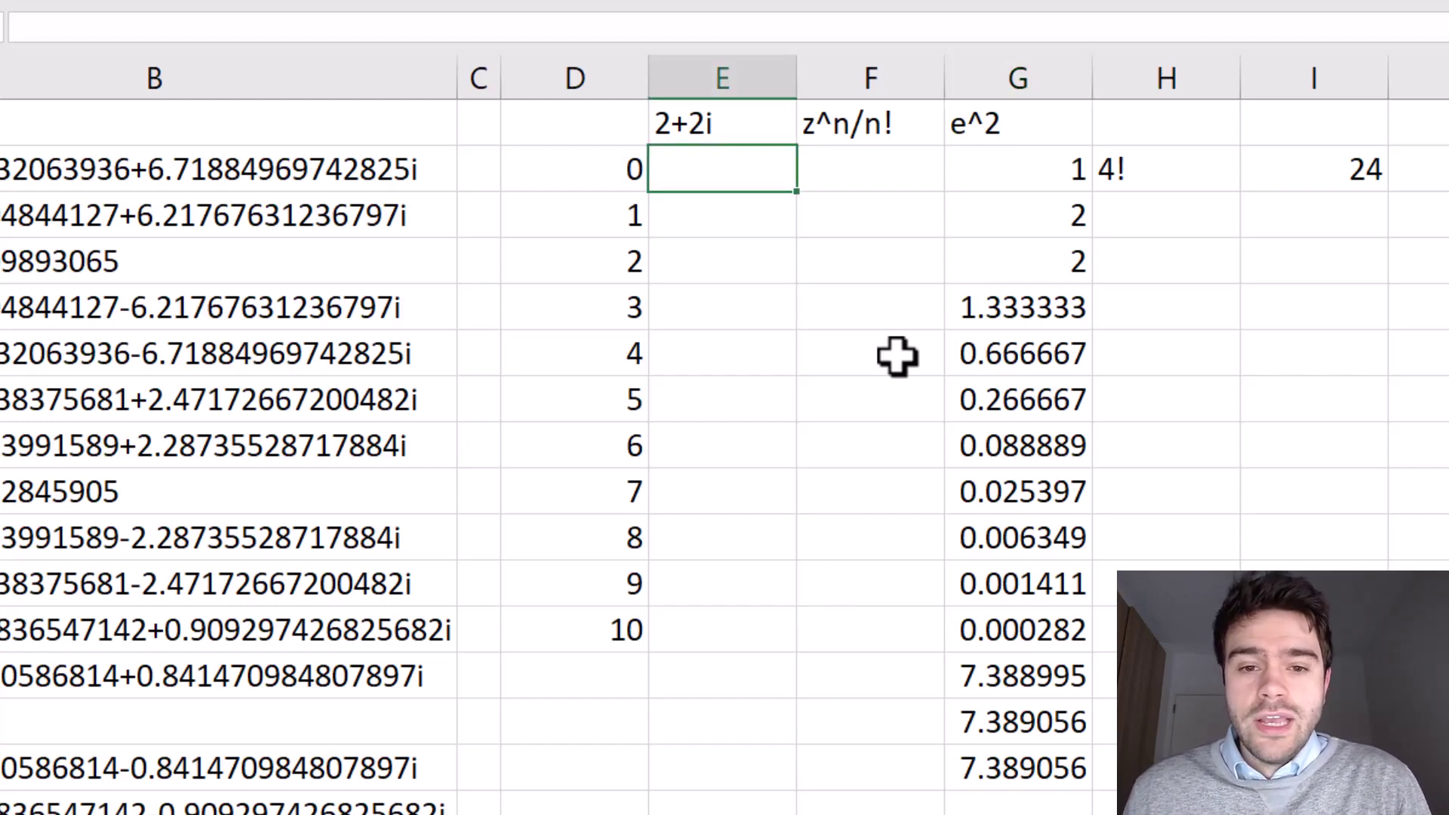
pyautogui.click(785, 125)
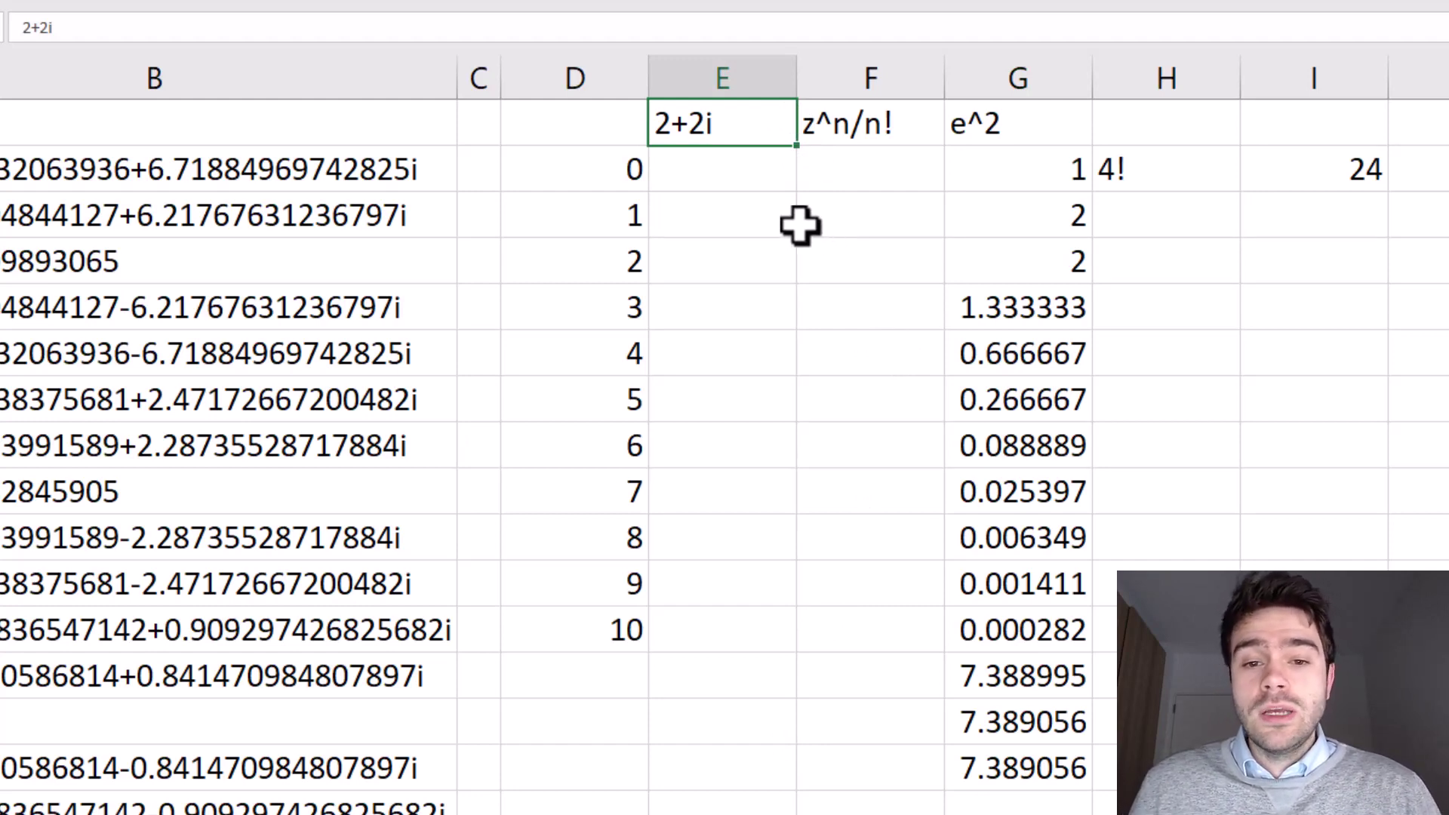
pyautogui.click(754, 168)
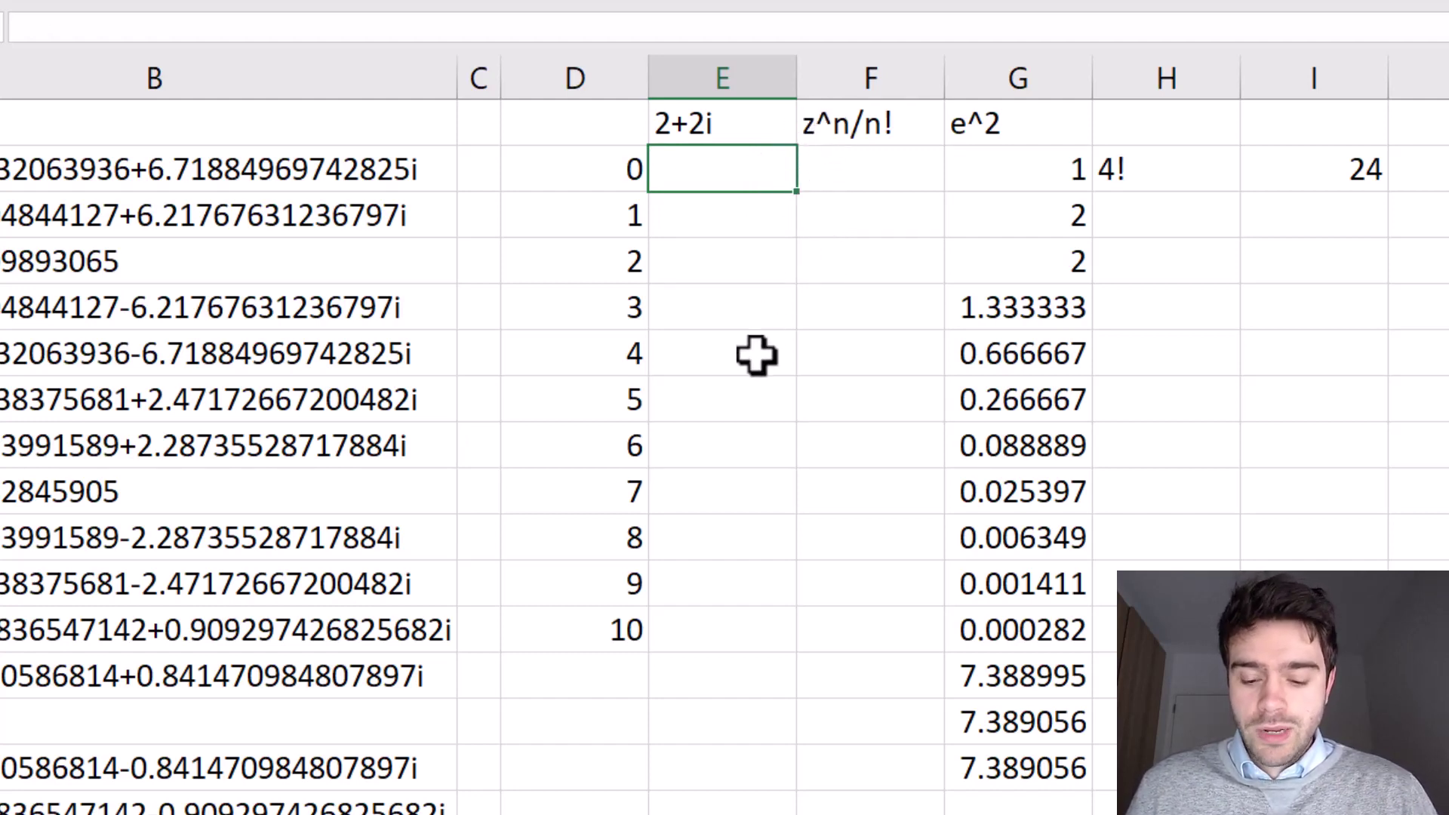
# Enter =$E$1^D2/FACT(D2) in E2, which returns #VALUE!
pyautogui.write('=')
pyautogui.click(776, 123)
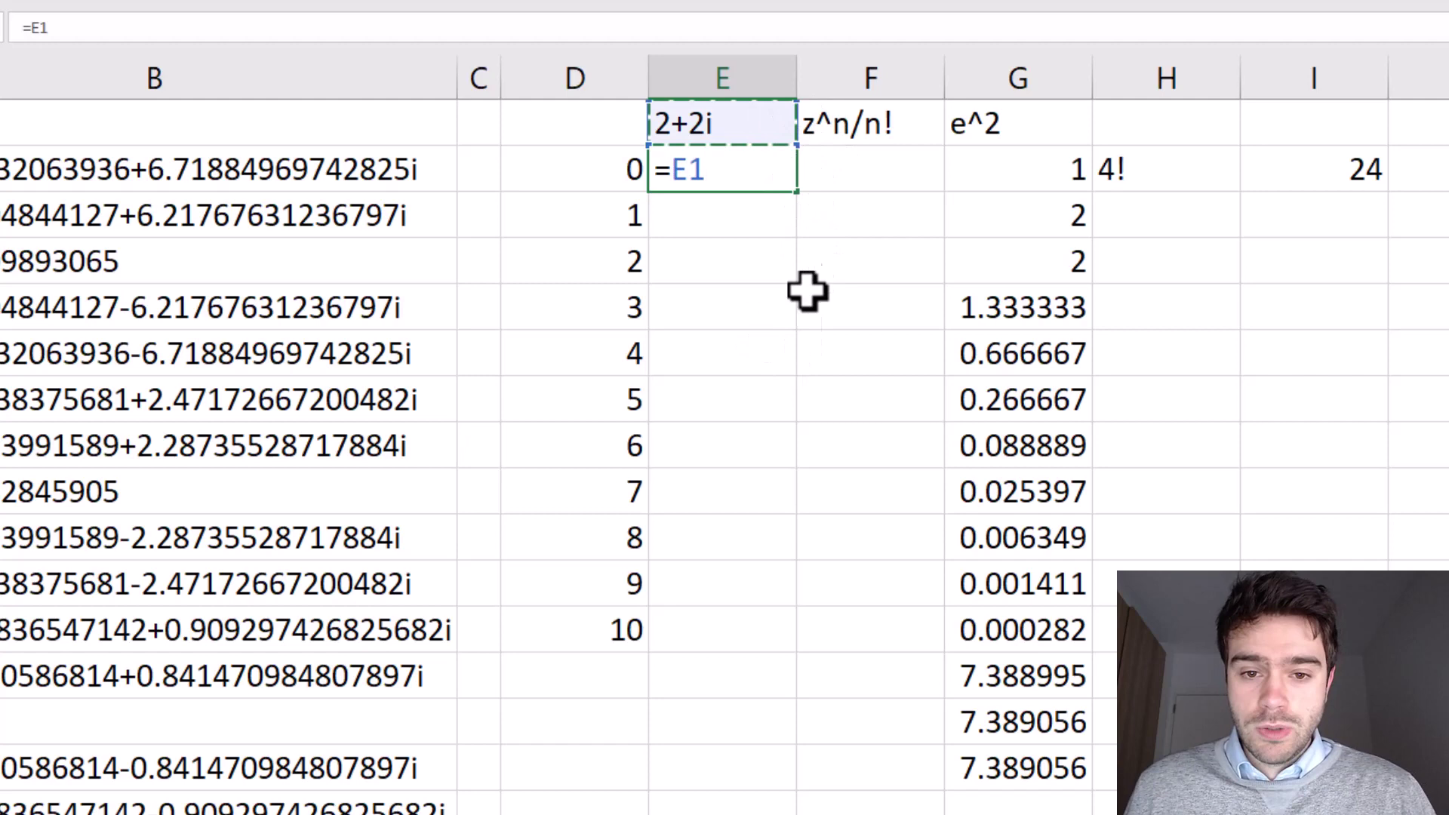
pyautogui.press('F4')
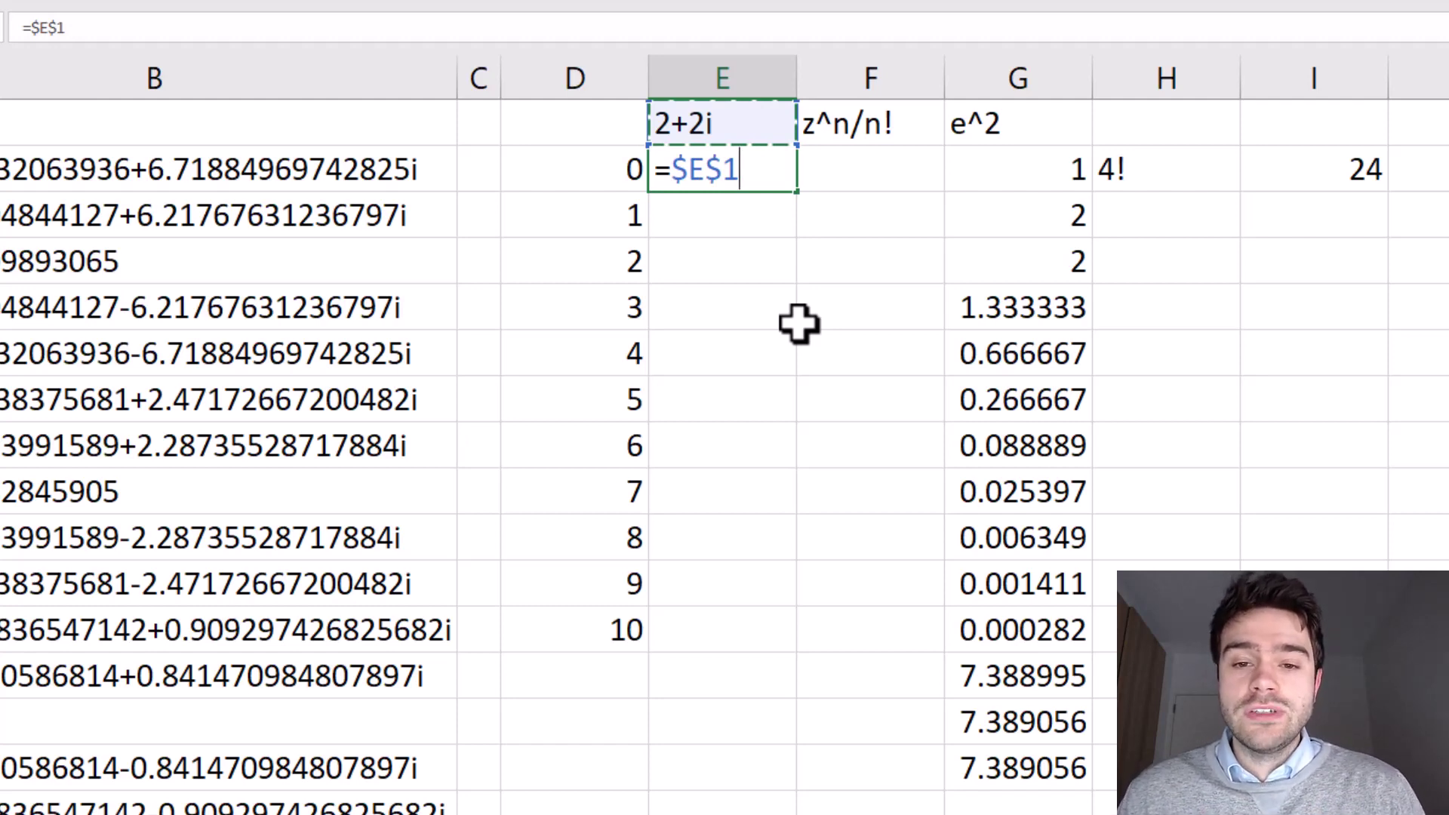
pyautogui.write('^^')
pyautogui.press('BackSpace')
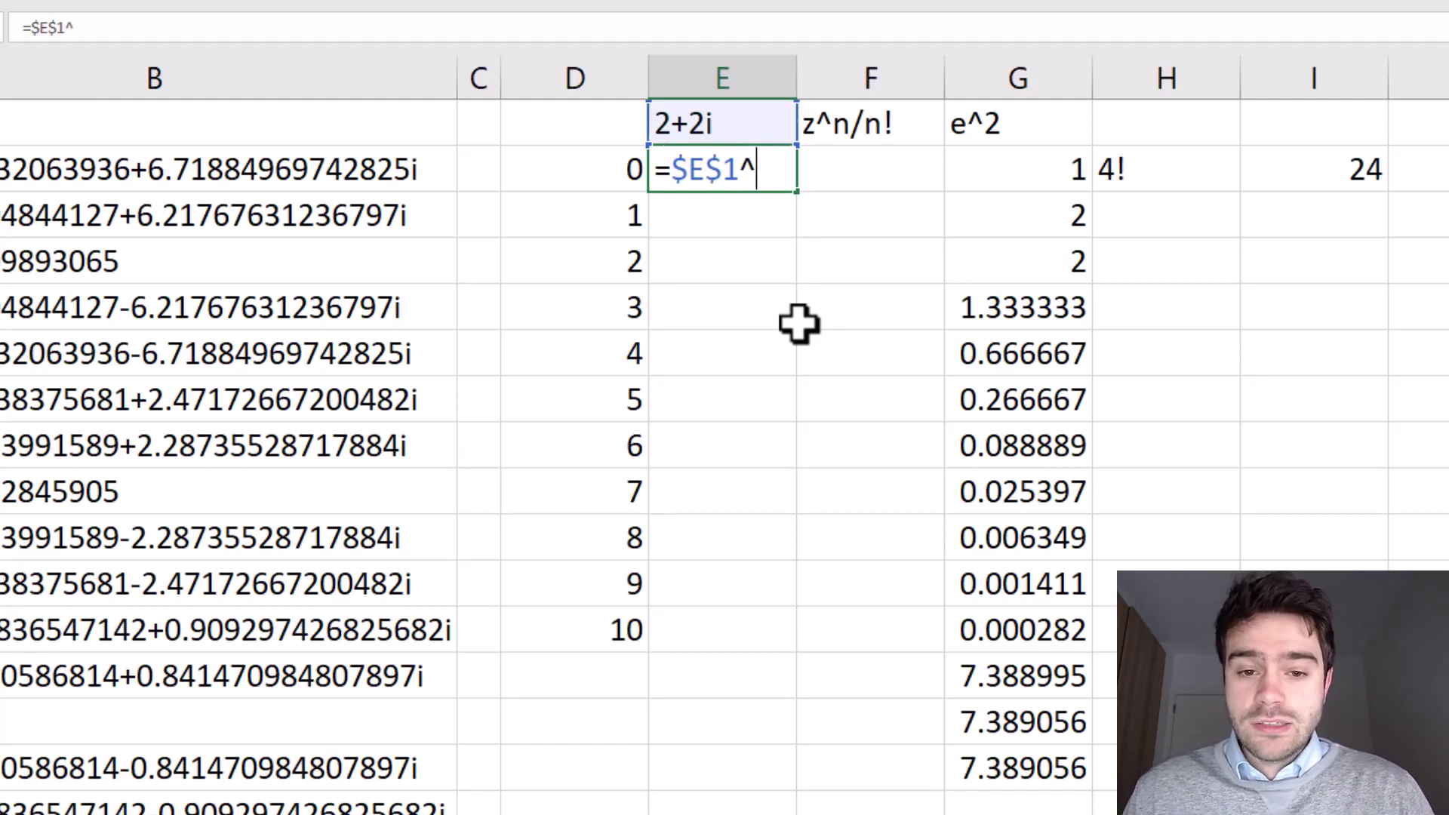
pyautogui.click(537, 167)
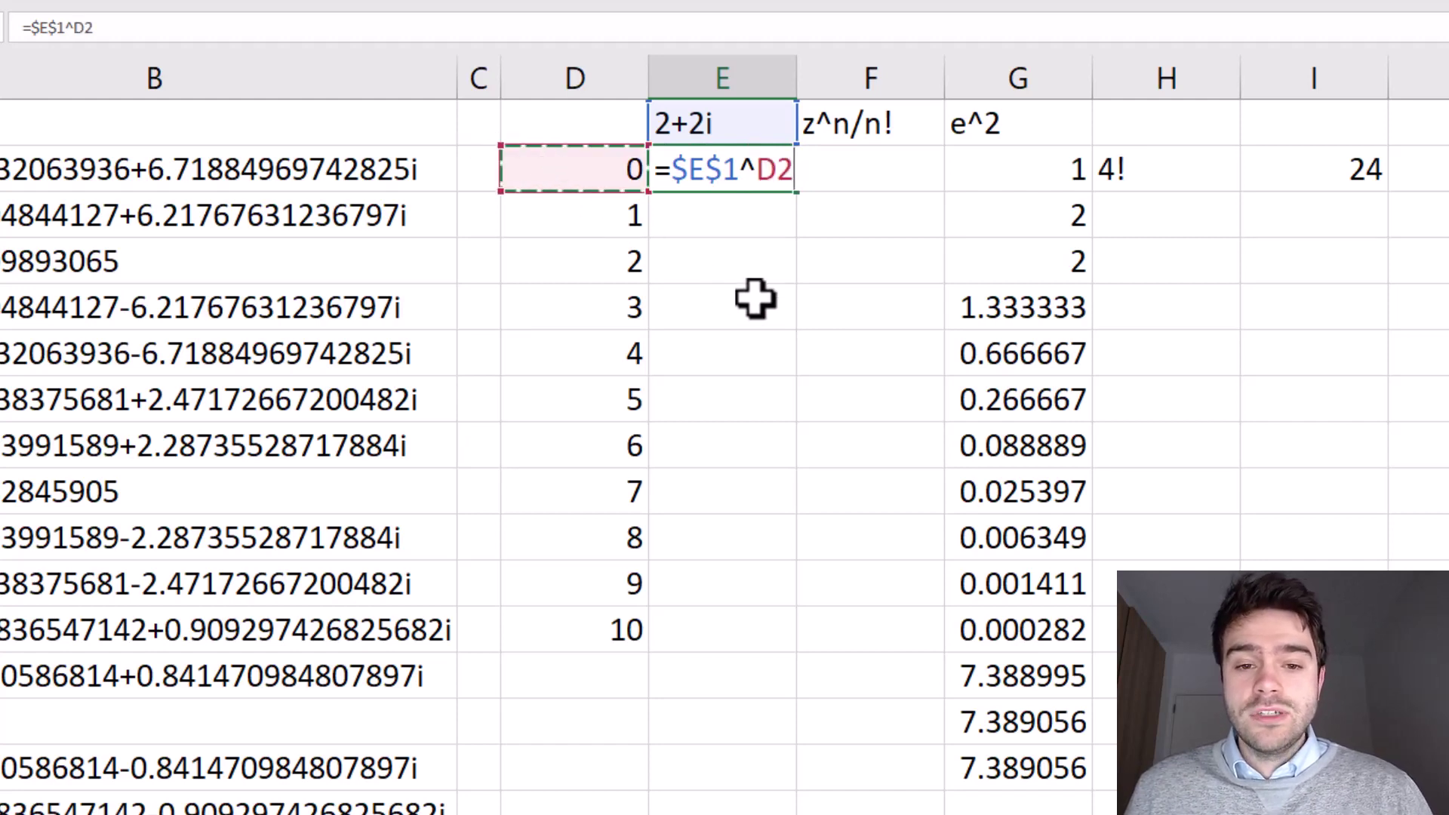
pyautogui.write('/')
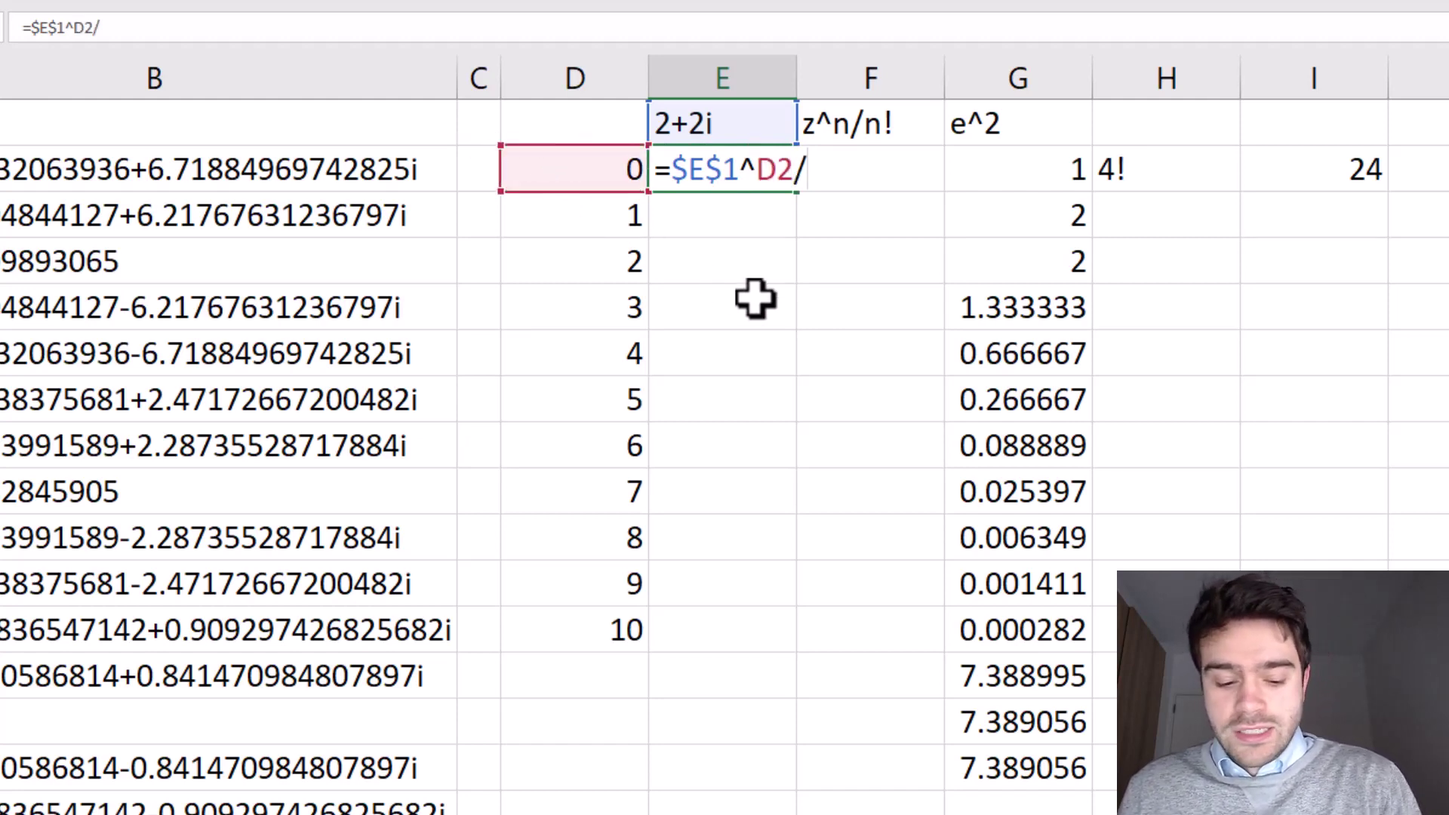
pyautogui.write('FACT(')
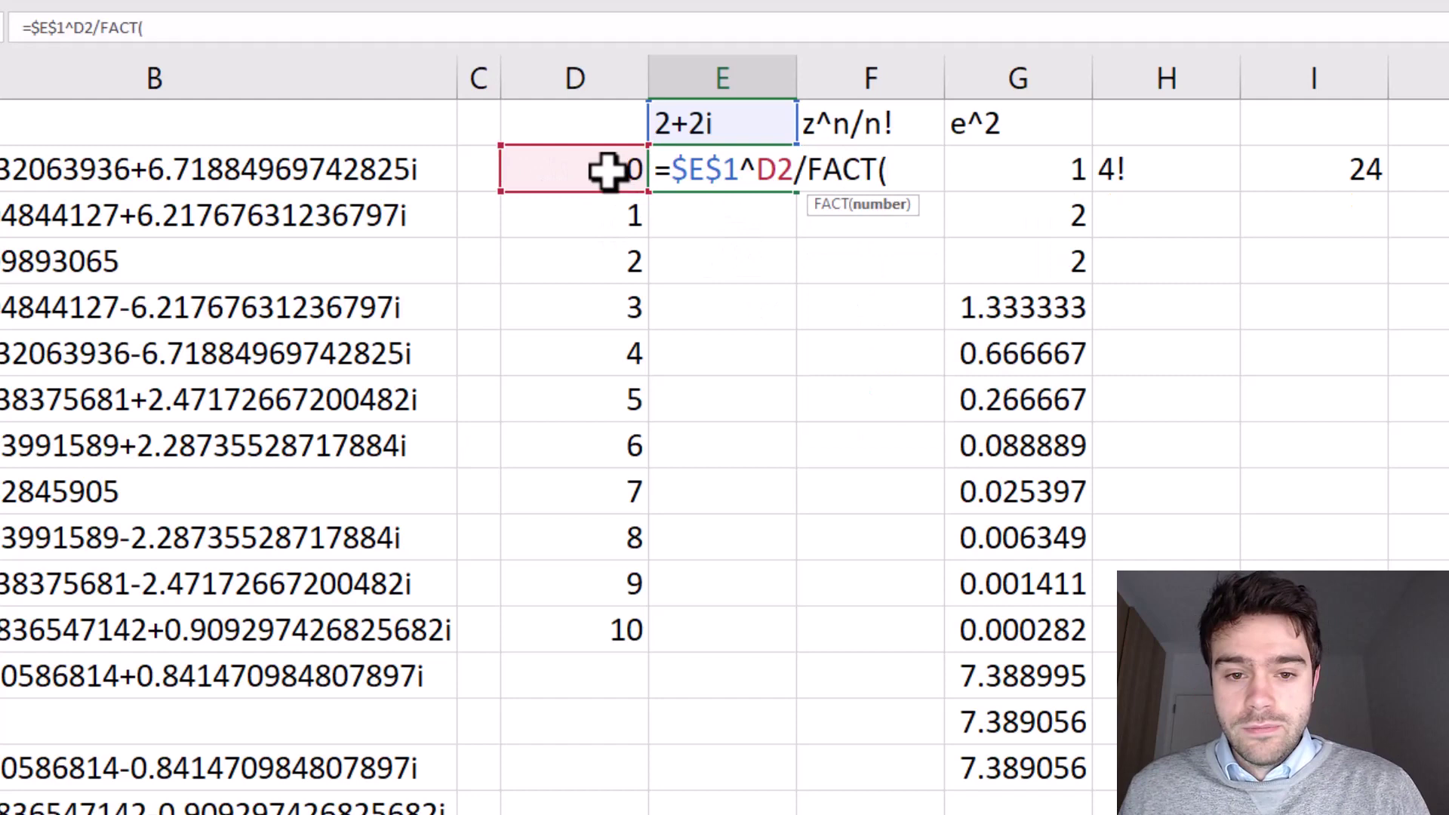
pyautogui.click(611, 171)
pyautogui.write(')')
pyautogui.press('Return')
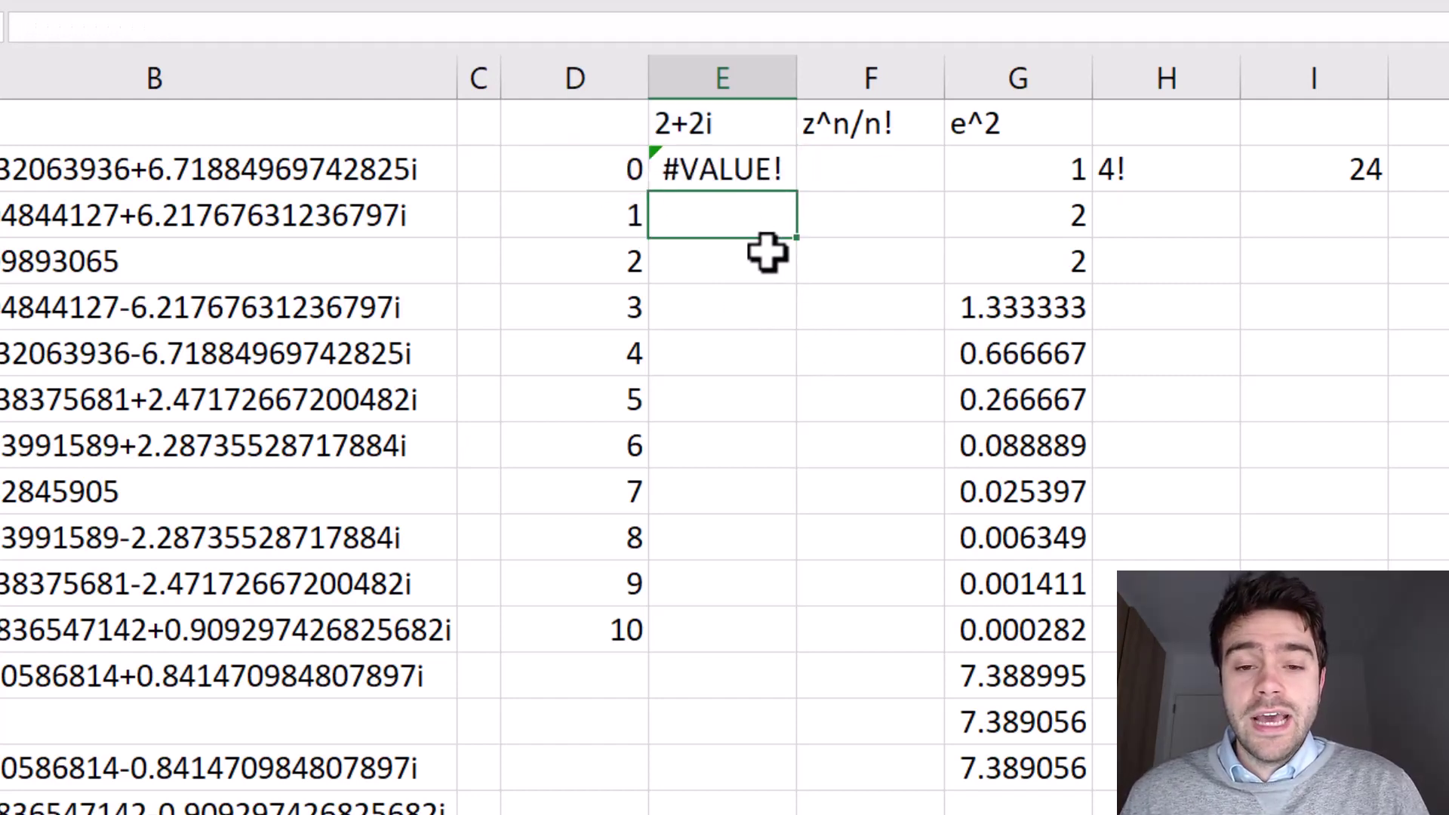
# Replace the power in E2's formula with IMPOWER($E$1,D2)
pyautogui.click(774, 175)
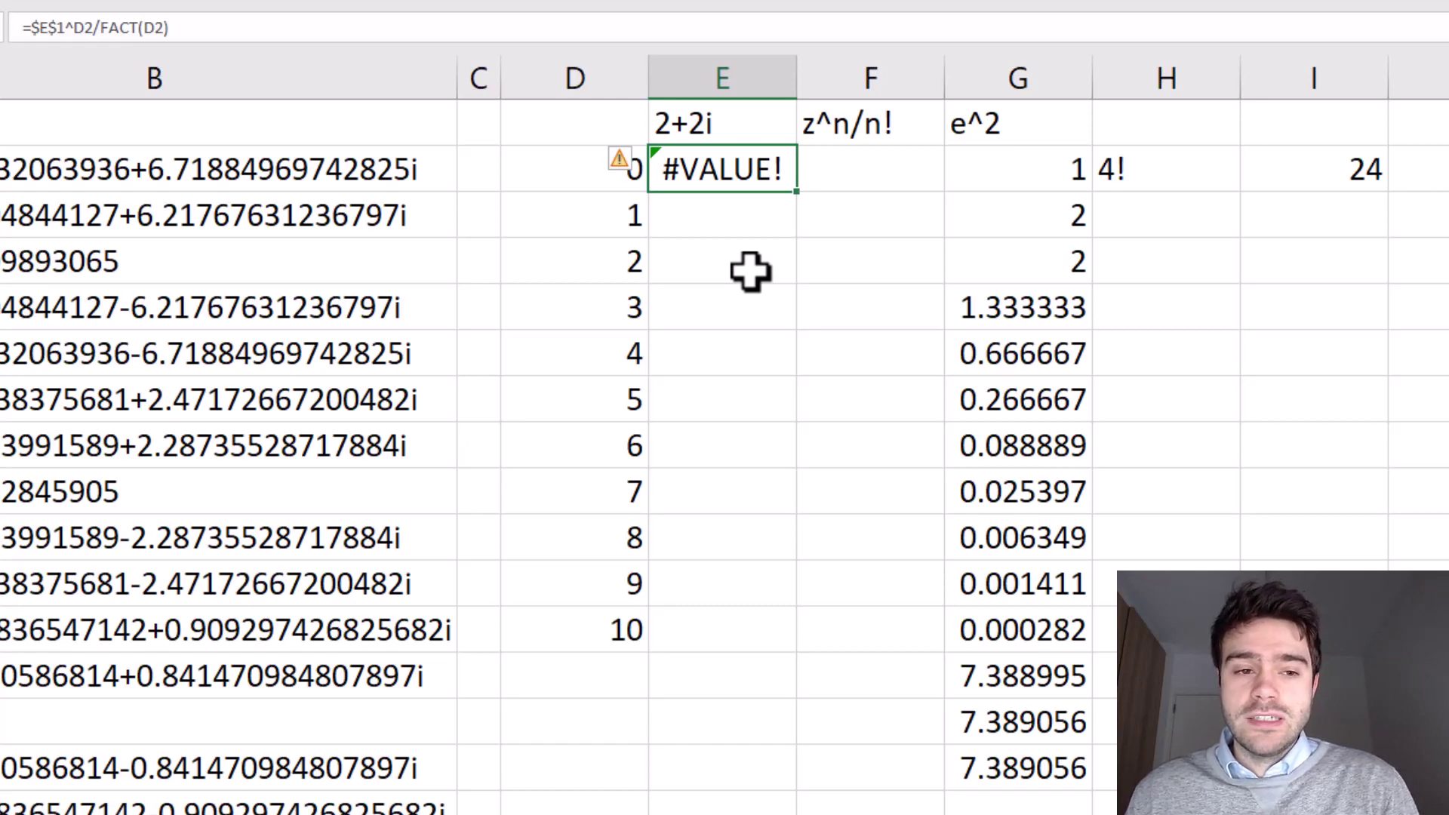
pyautogui.click(57, 28)
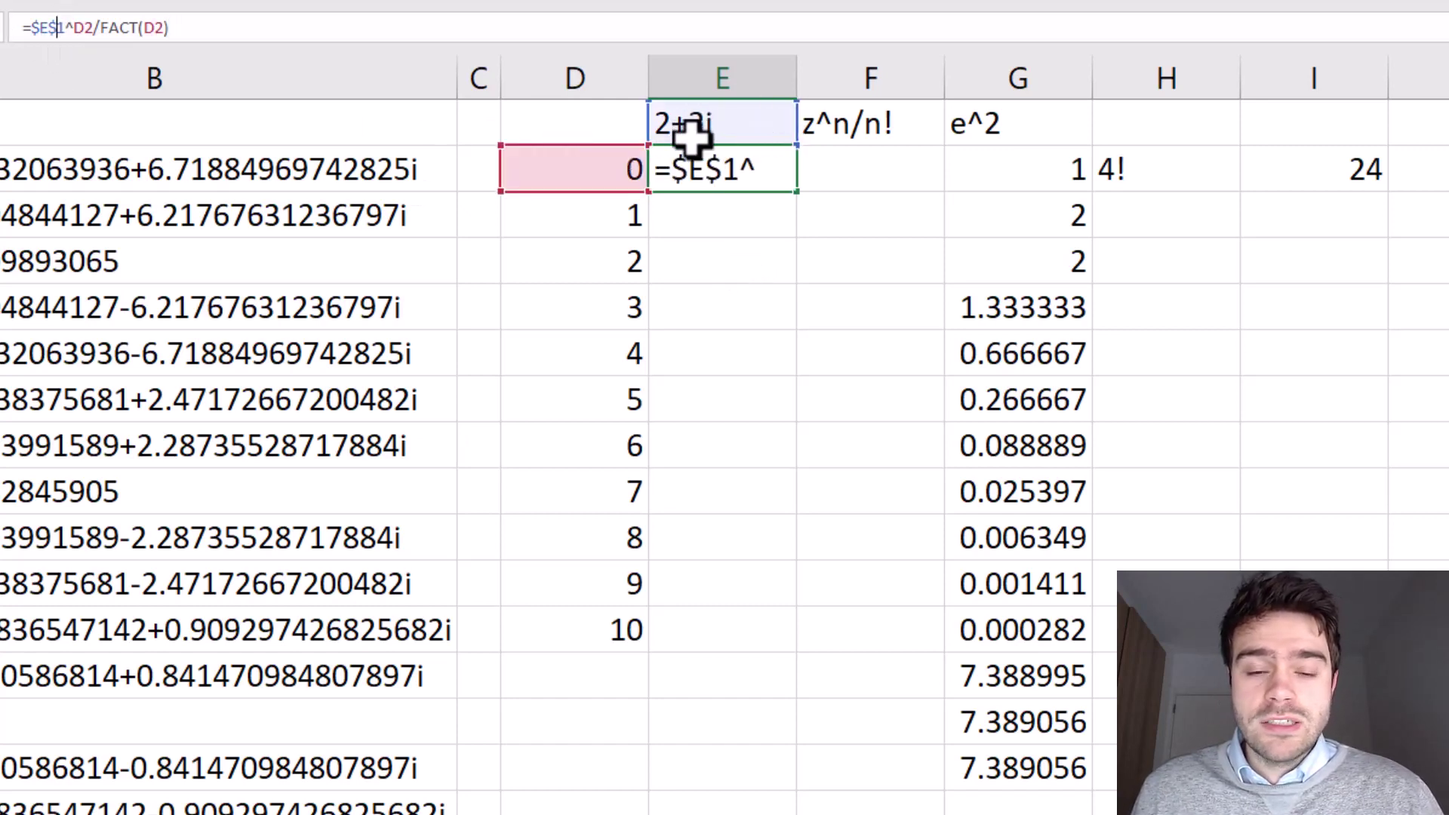
pyautogui.press('Left')
pyautogui.press('Left')
pyautogui.press('Left')
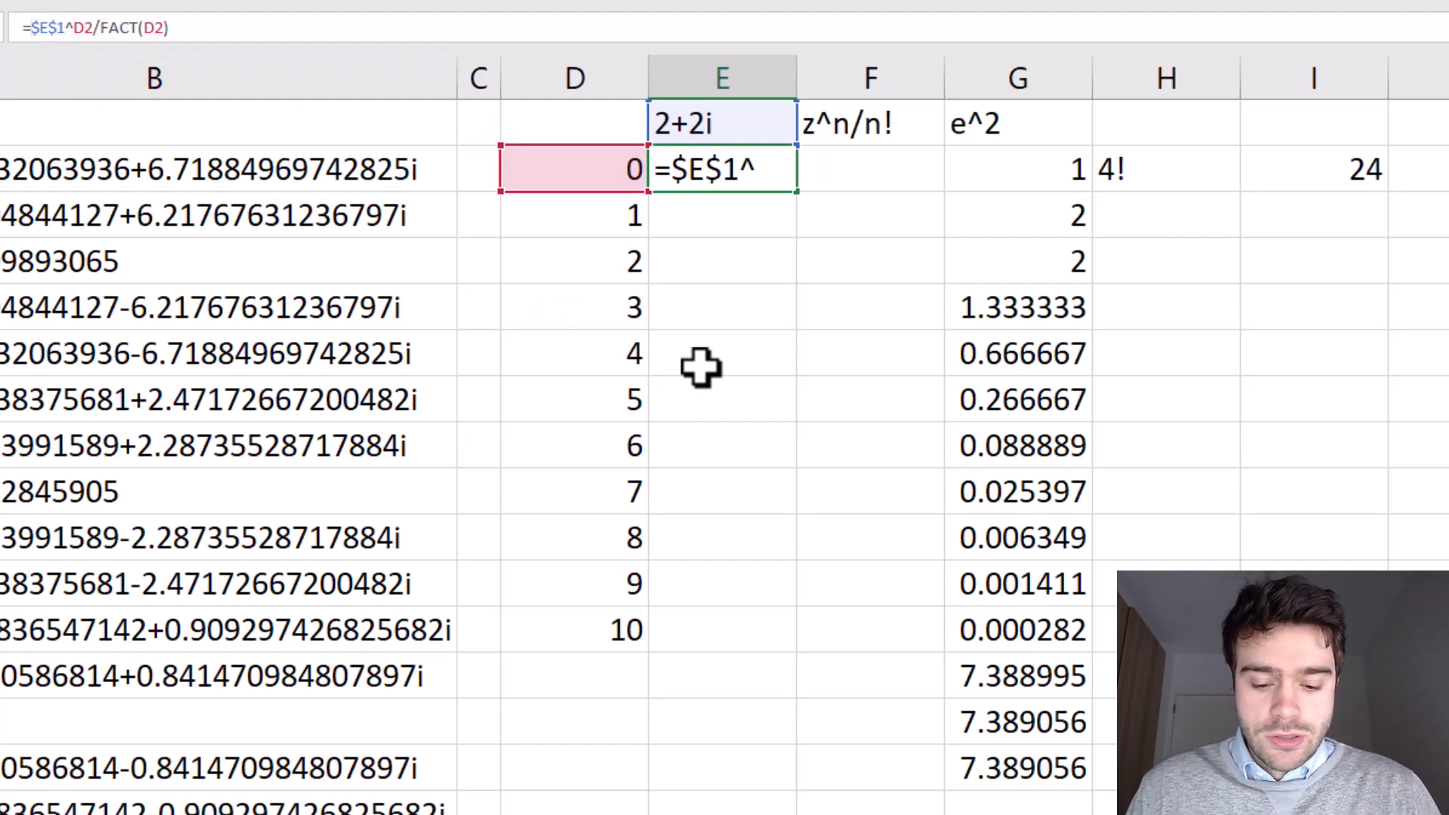
pyautogui.write('IMPOWER(')
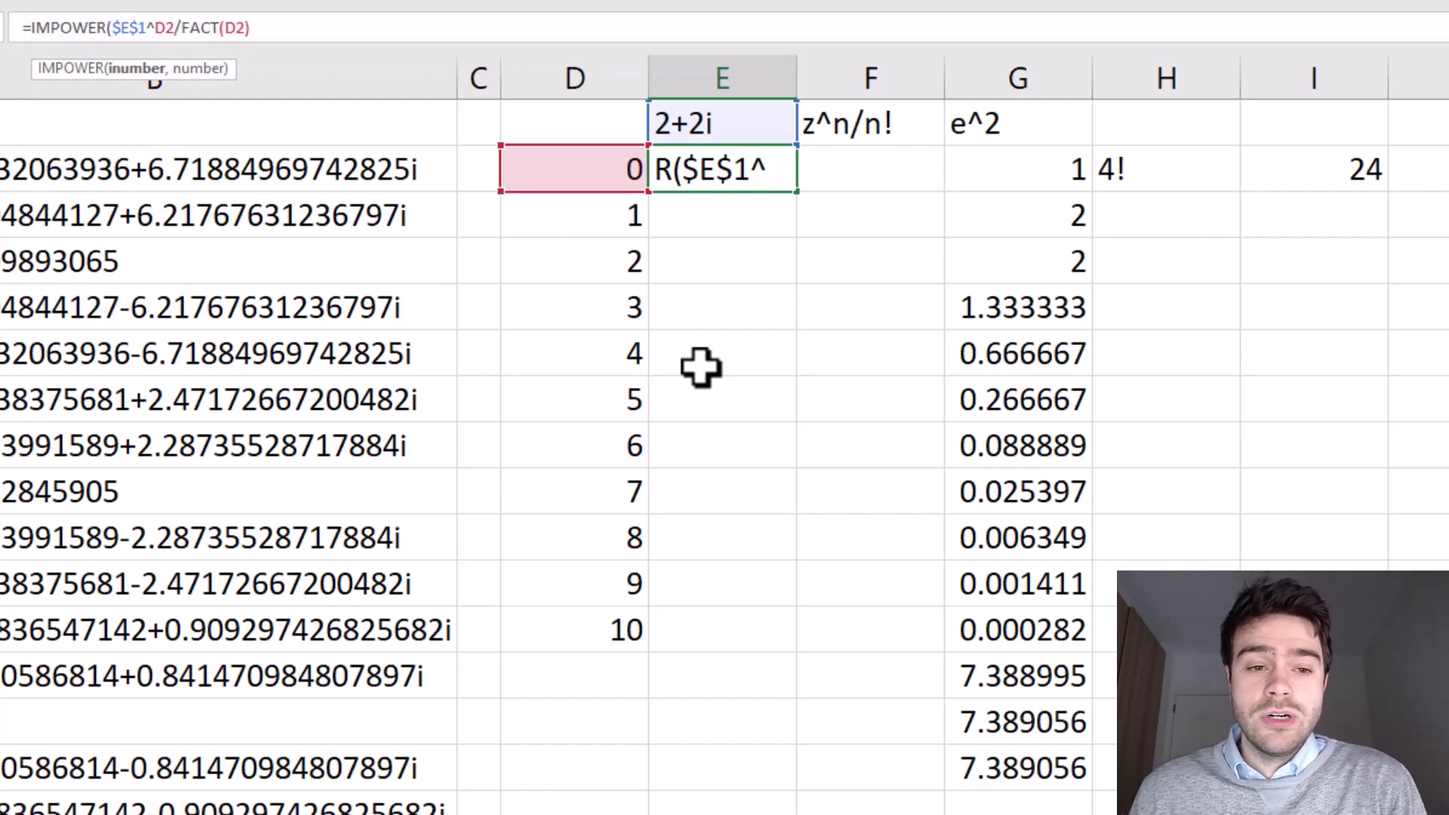
pyautogui.click(155, 28)
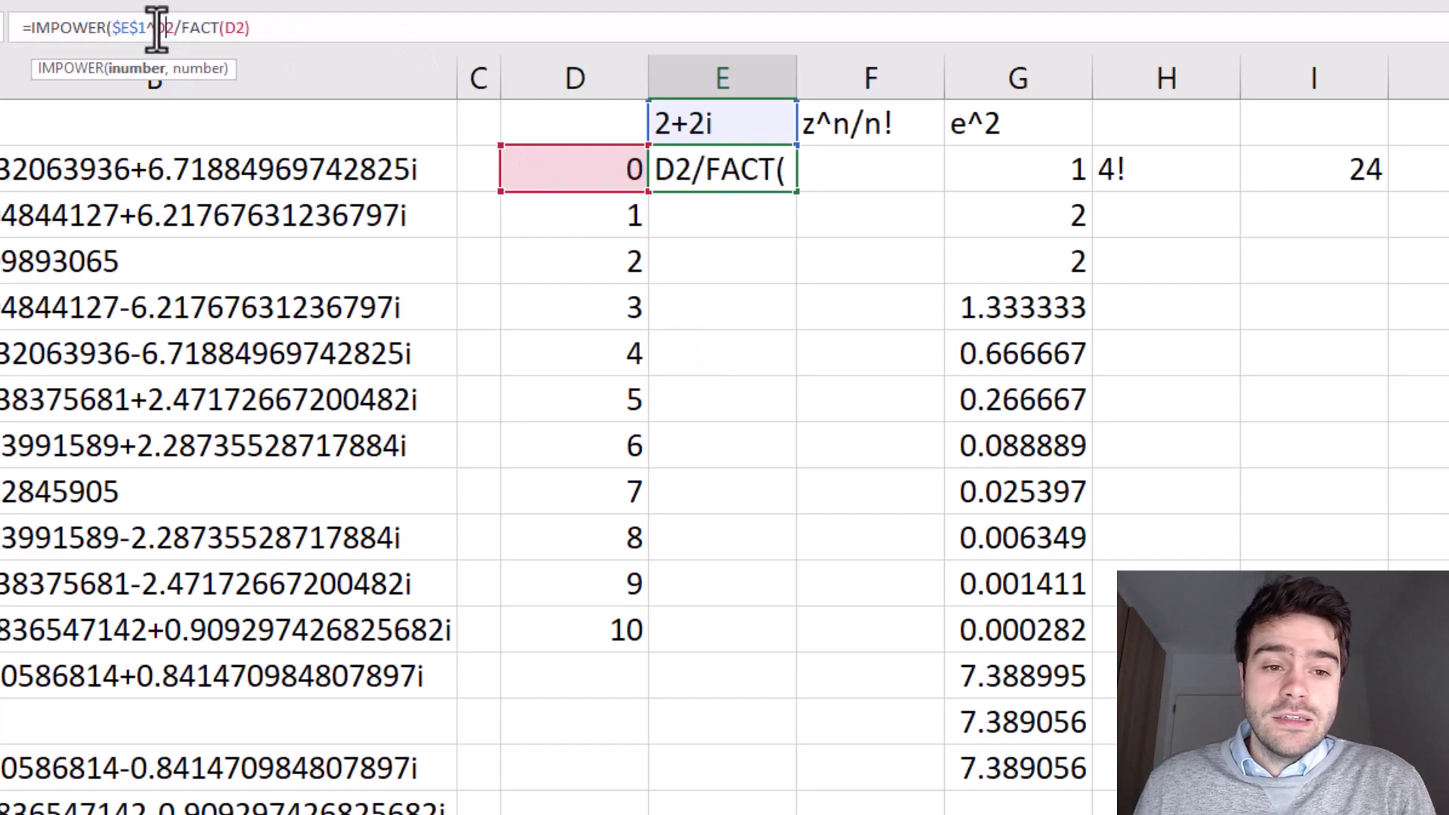
pyautogui.press('BackSpace')
pyautogui.write(',')
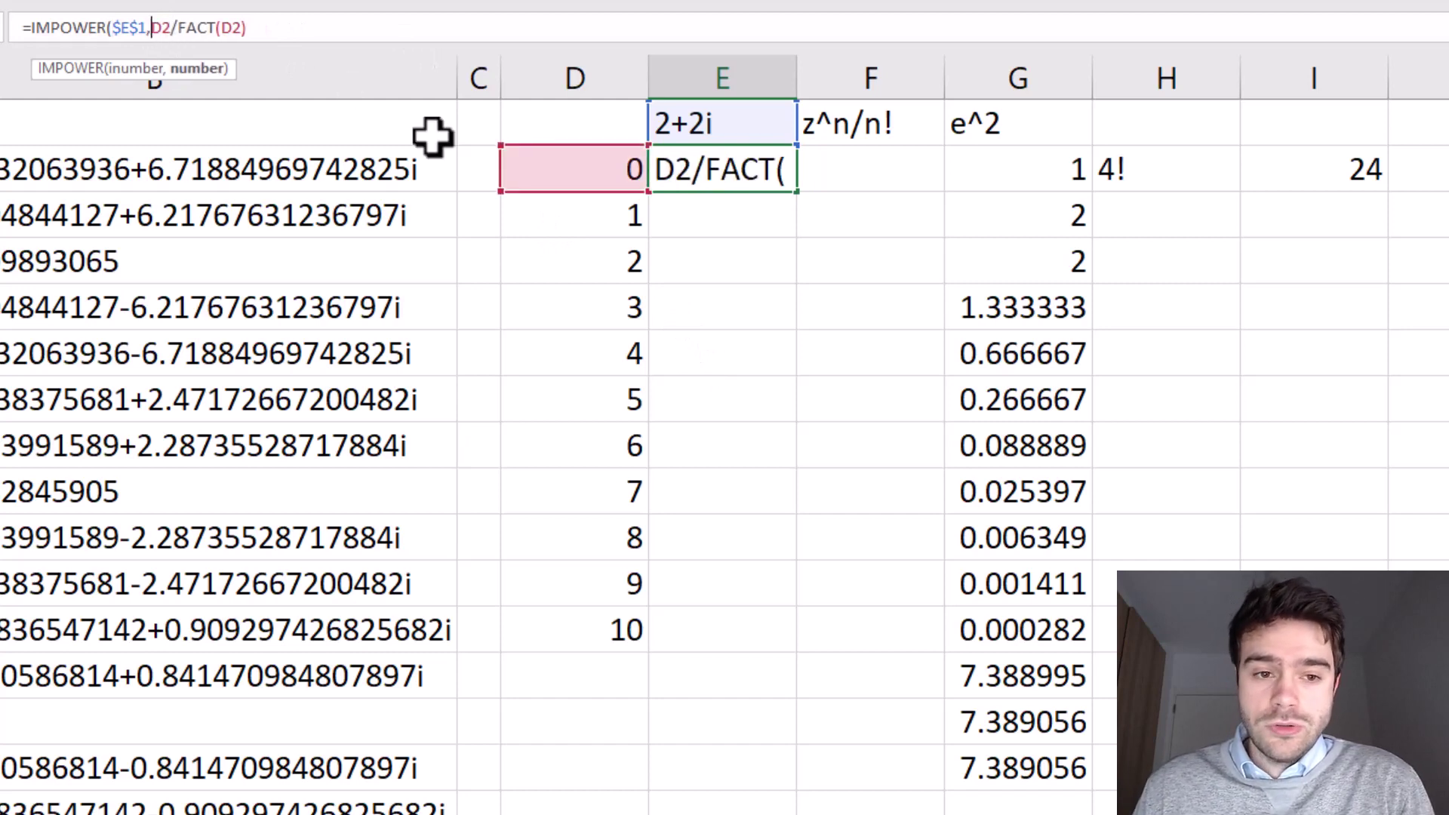
pyautogui.click(169, 28)
pyautogui.write(')')
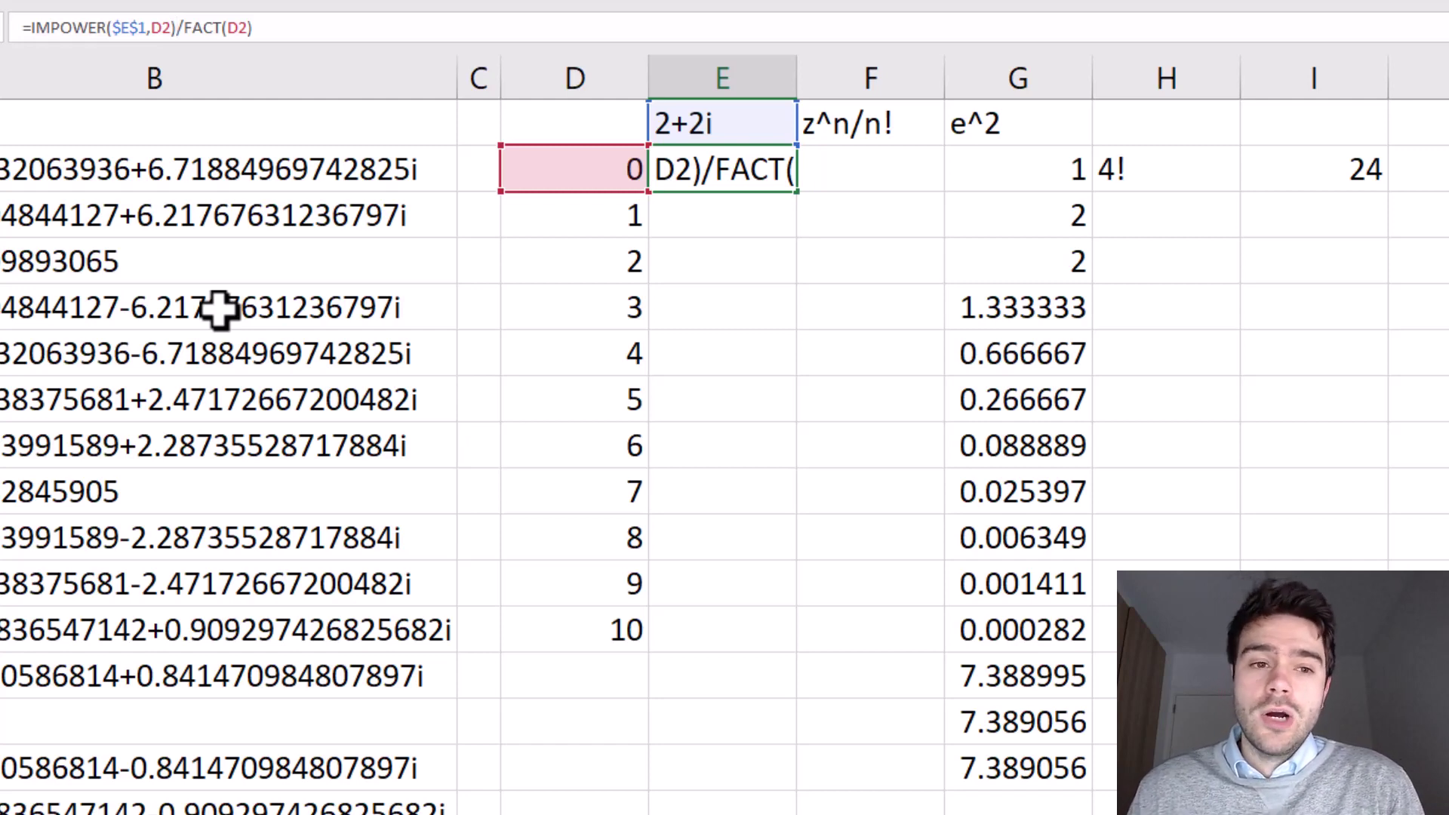
# Wrap the formula in IMDIV, swapping the division sign for a comma before FACT(D2)
pyautogui.click(31, 27)
pyautogui.write('IMDIV')
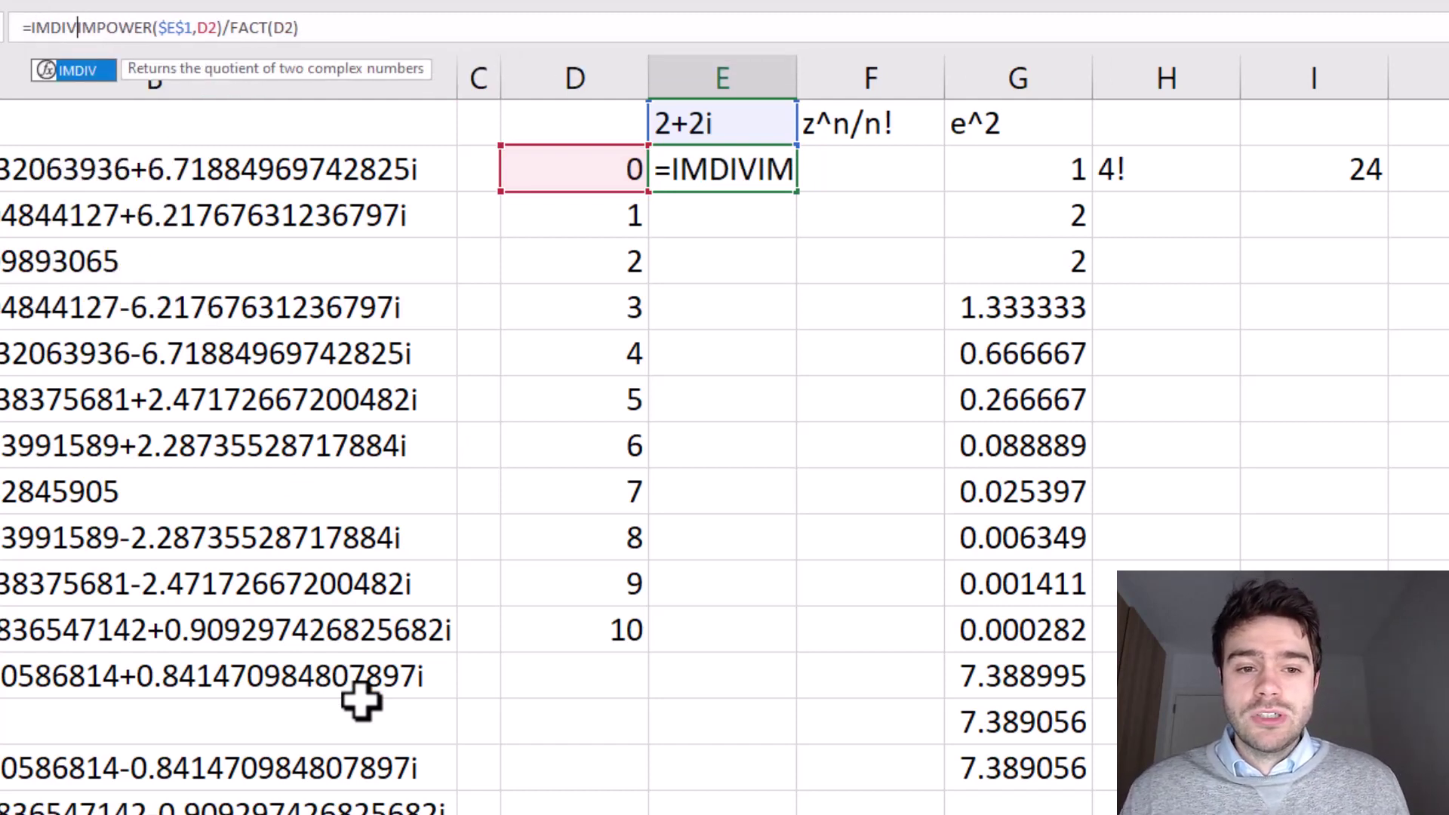
pyautogui.write('(')
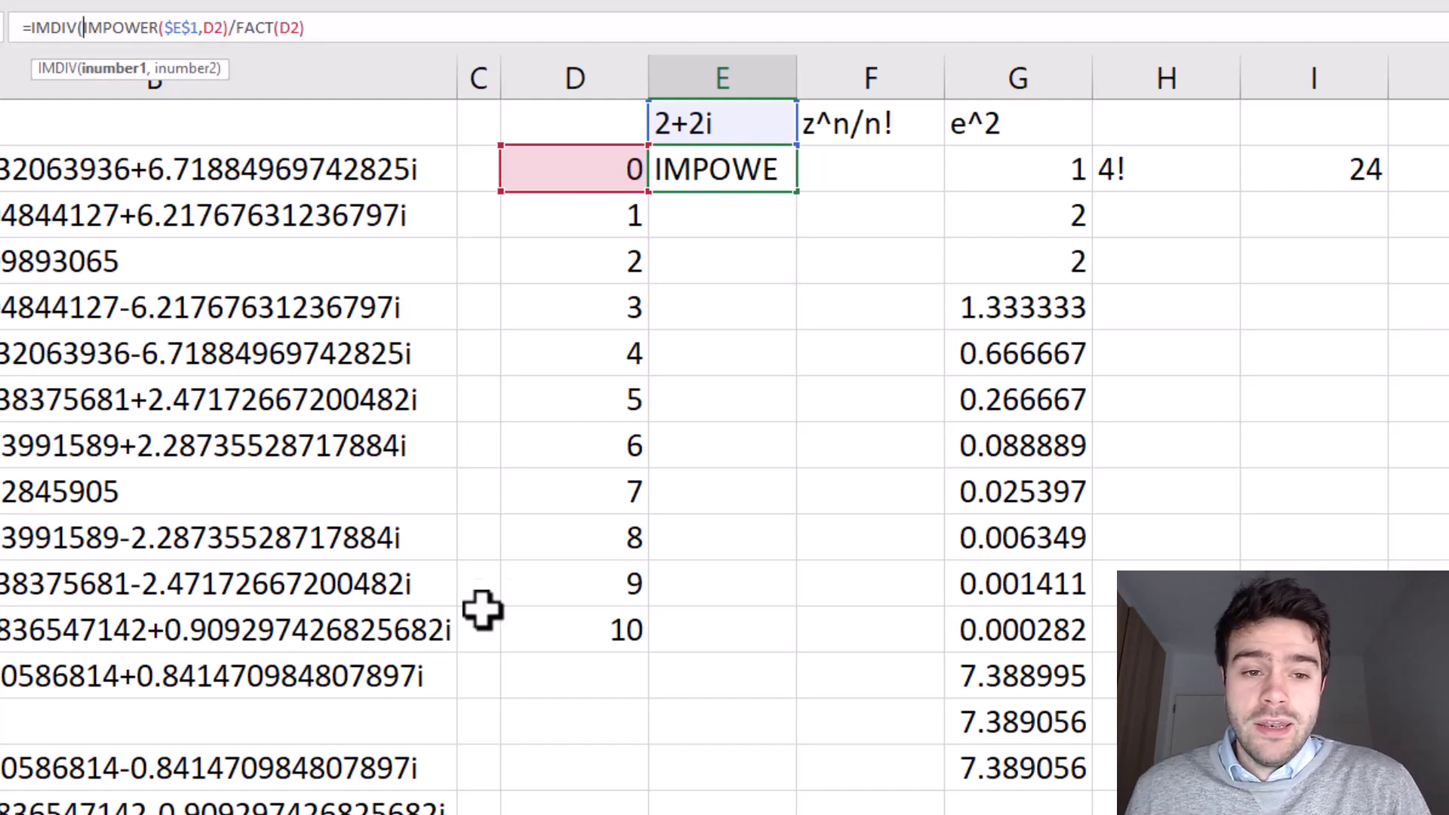
pyautogui.click(235, 28)
pyautogui.press('BackSpace')
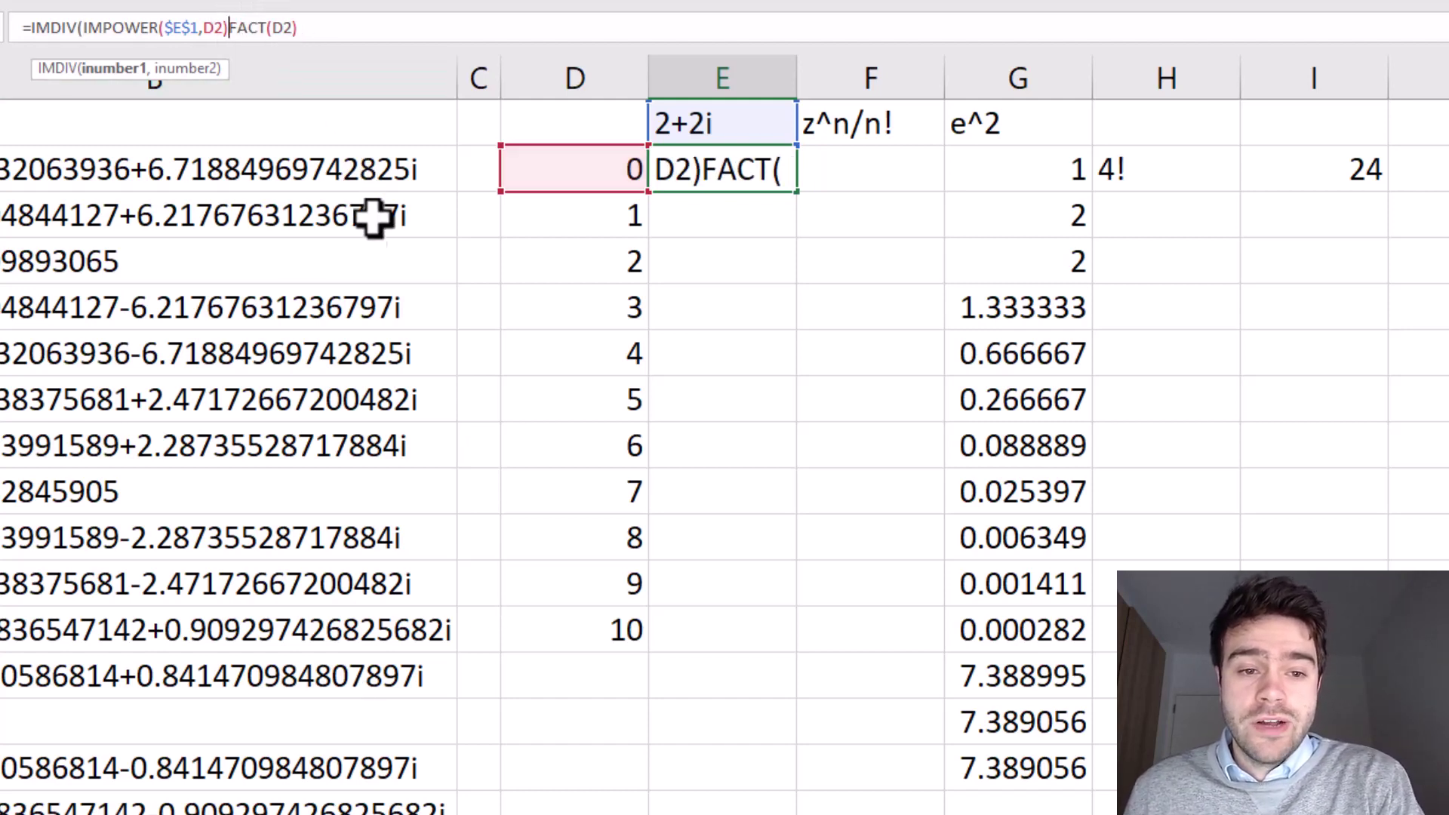
pyautogui.write(',')
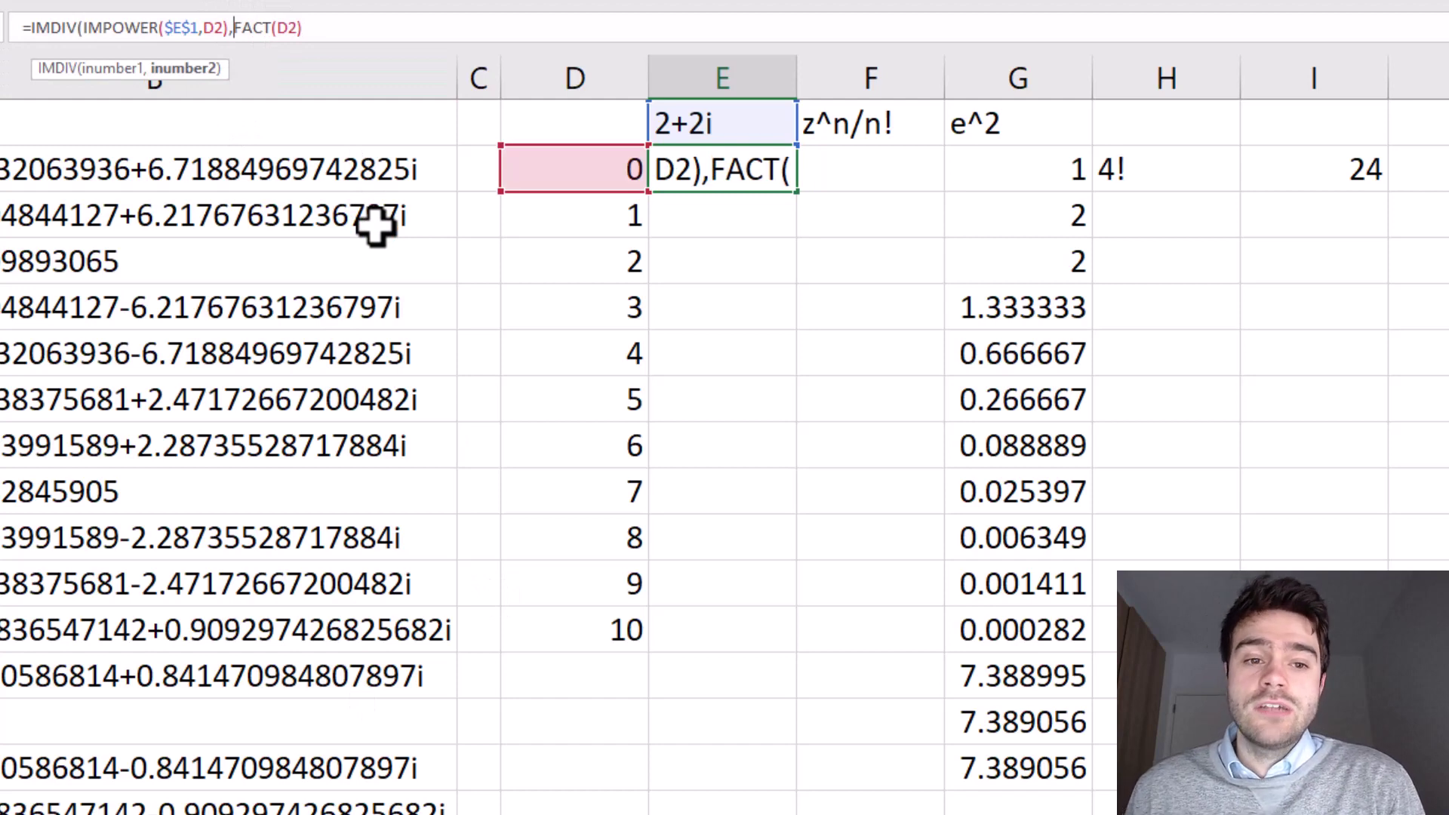
pyautogui.click(324, 28)
# Commit the IMDIV formula, fill it down through n = 10, and autofit column E
pyautogui.write(')')
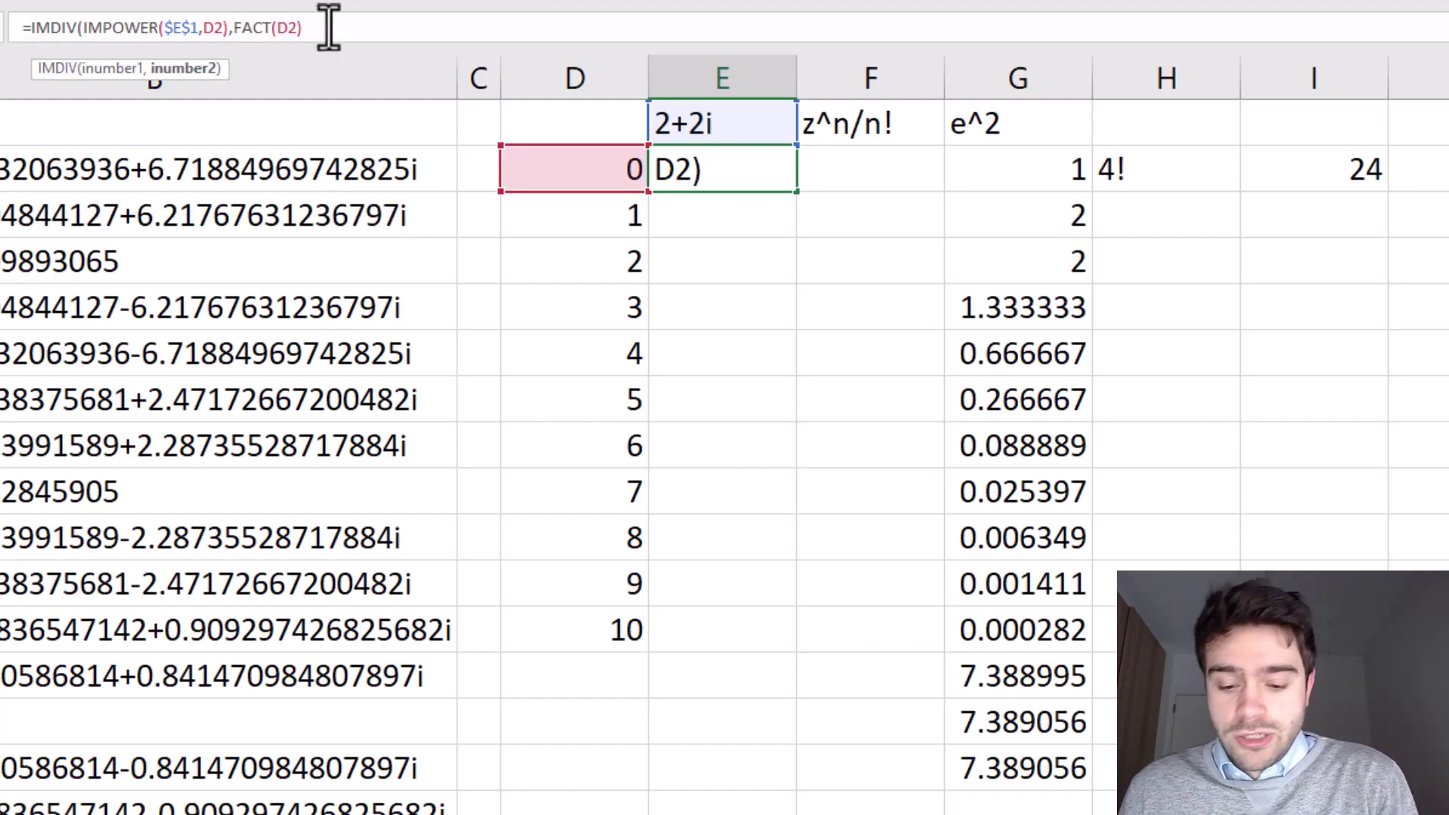
pyautogui.press('Return')
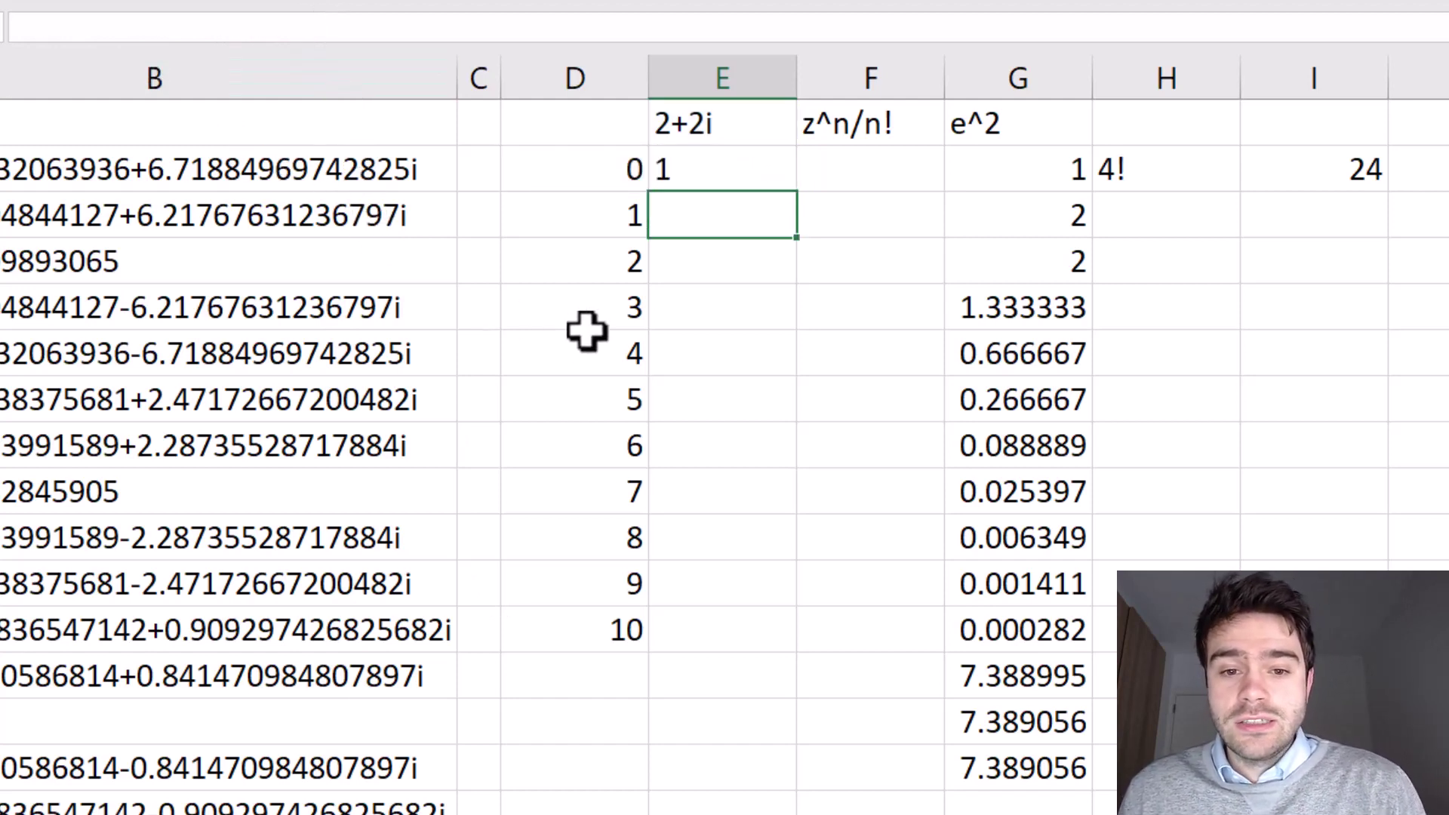
pyautogui.press('Up')
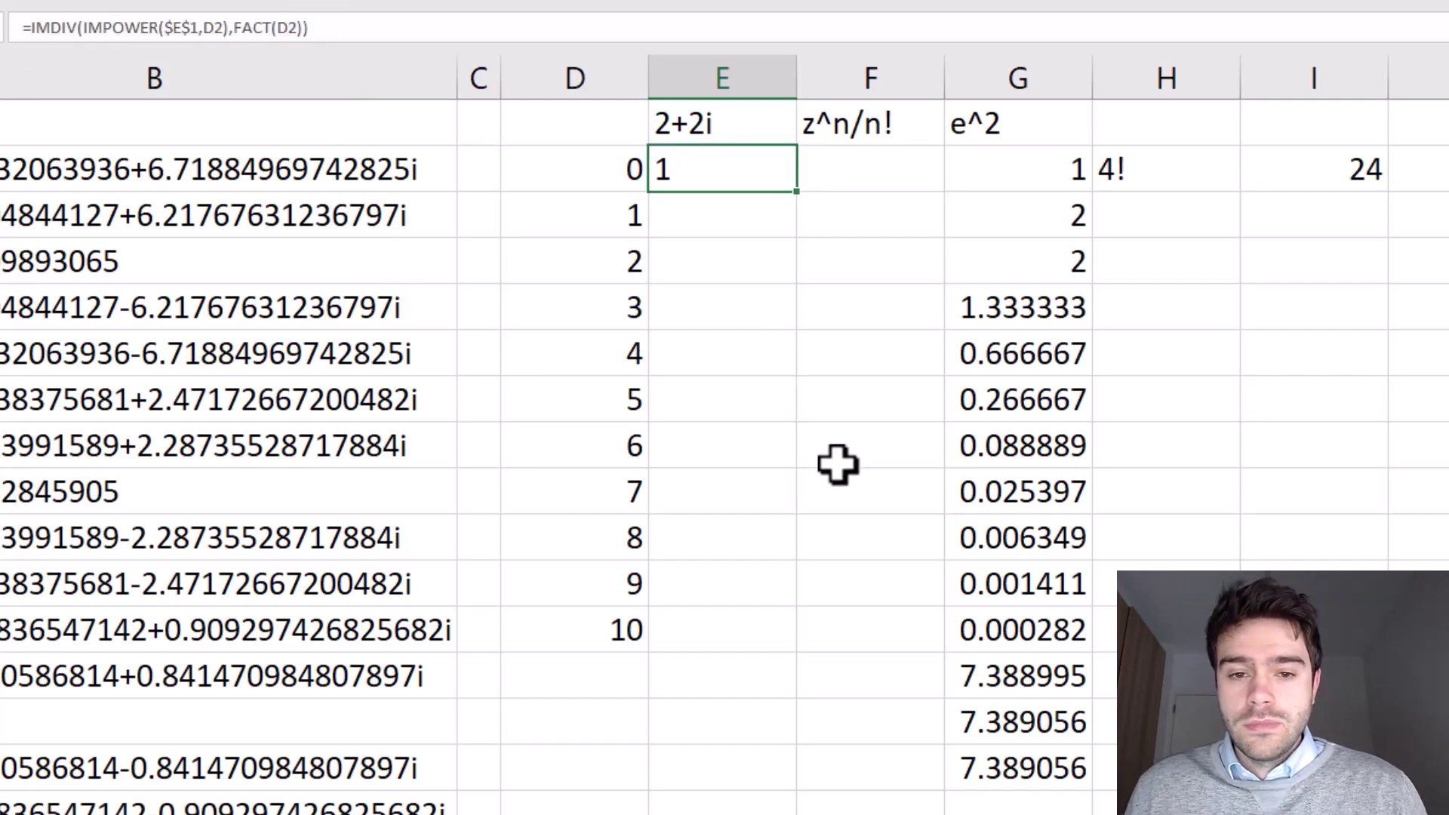
pyautogui.moveTo(798, 190); pyautogui.dragTo(767, 639)
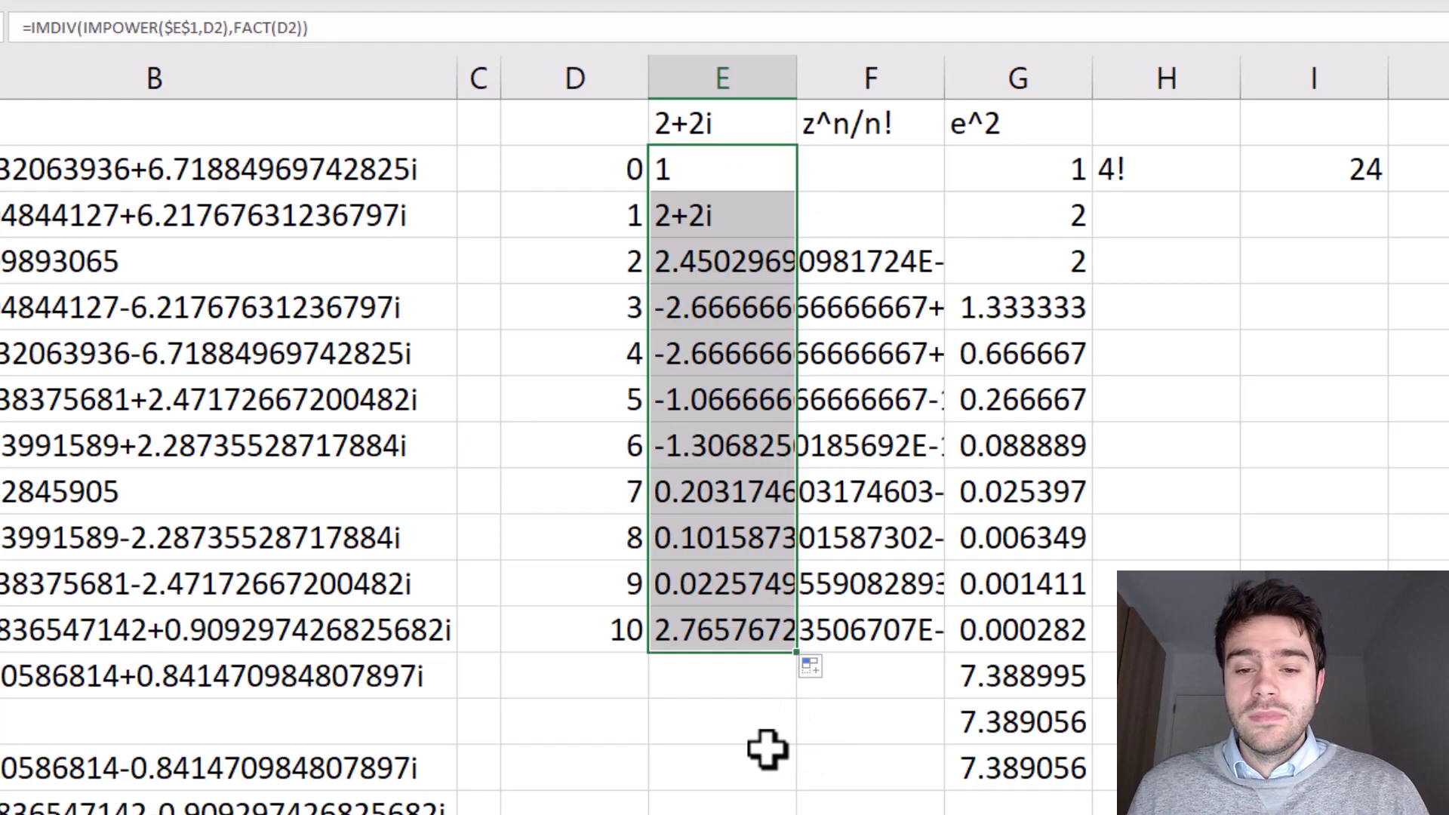
pyautogui.moveTo(795, 69); pyautogui.dragTo(796, 69)
pyautogui.doubleClick(796, 70)
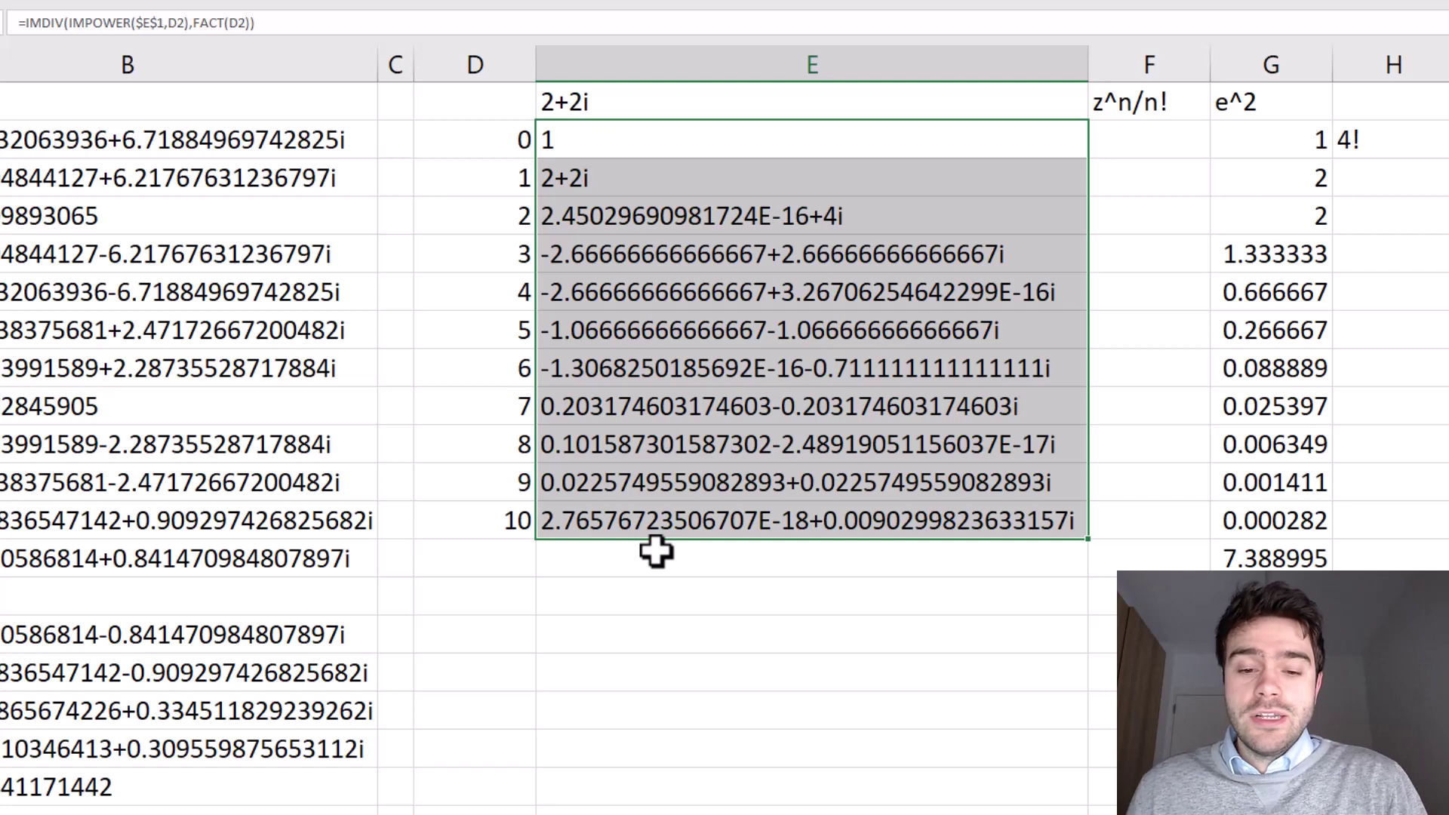
# Total the terms with =IMSUM(E2:E12), giving -3.07266313932982+6.71731922398589i
pyautogui.click(656, 554)
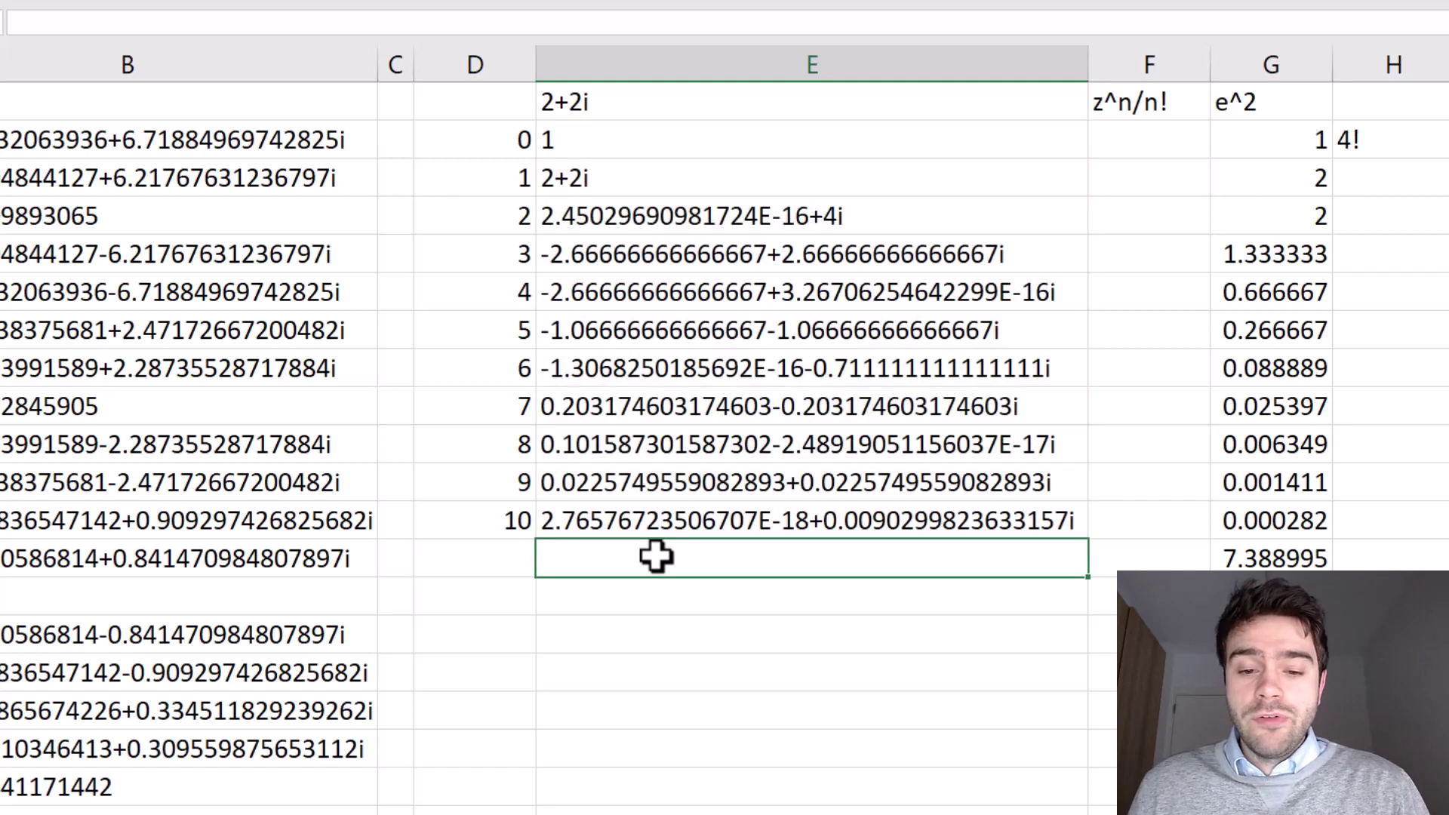
pyautogui.write('=')
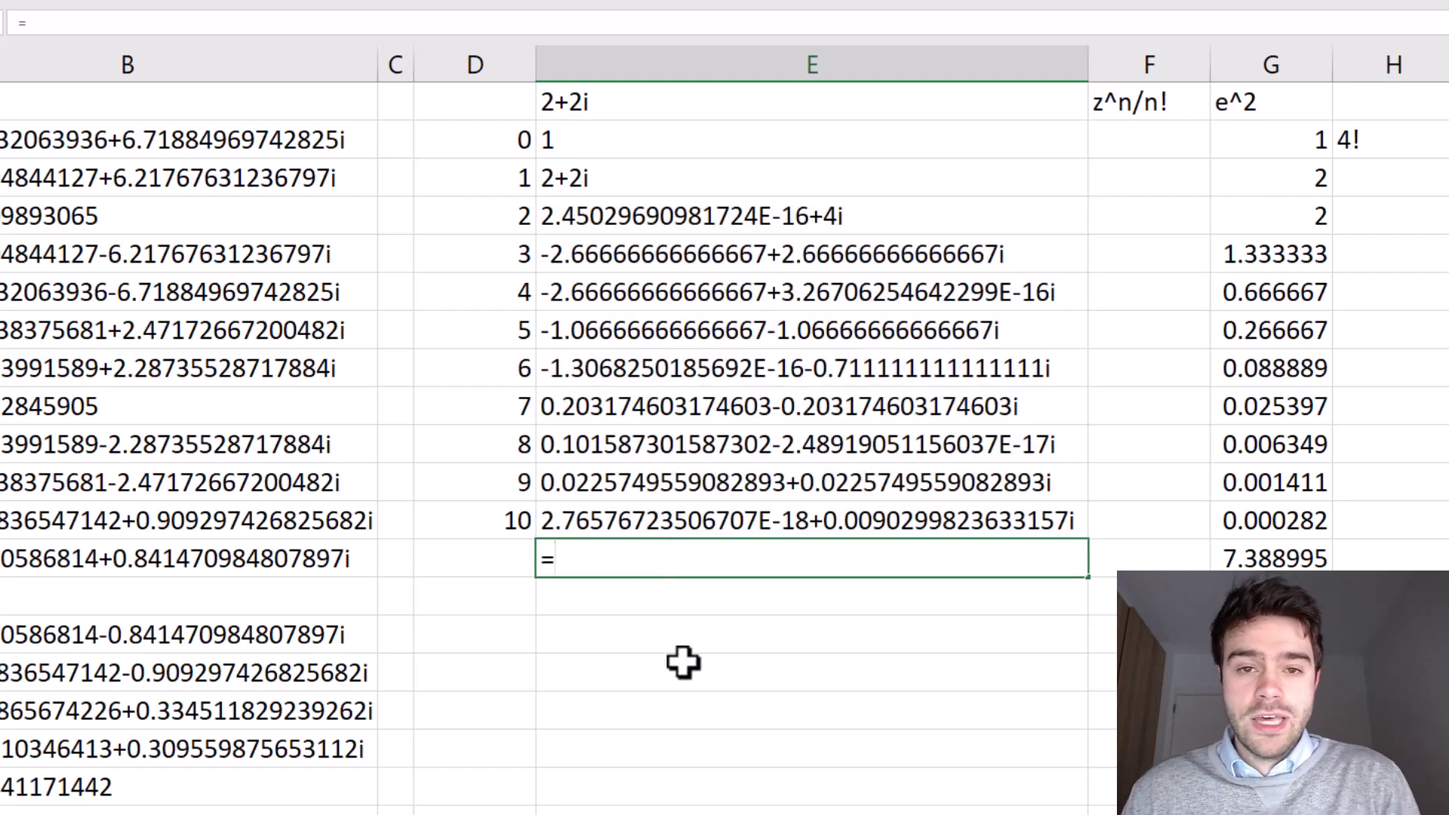
pyautogui.press('Escape')
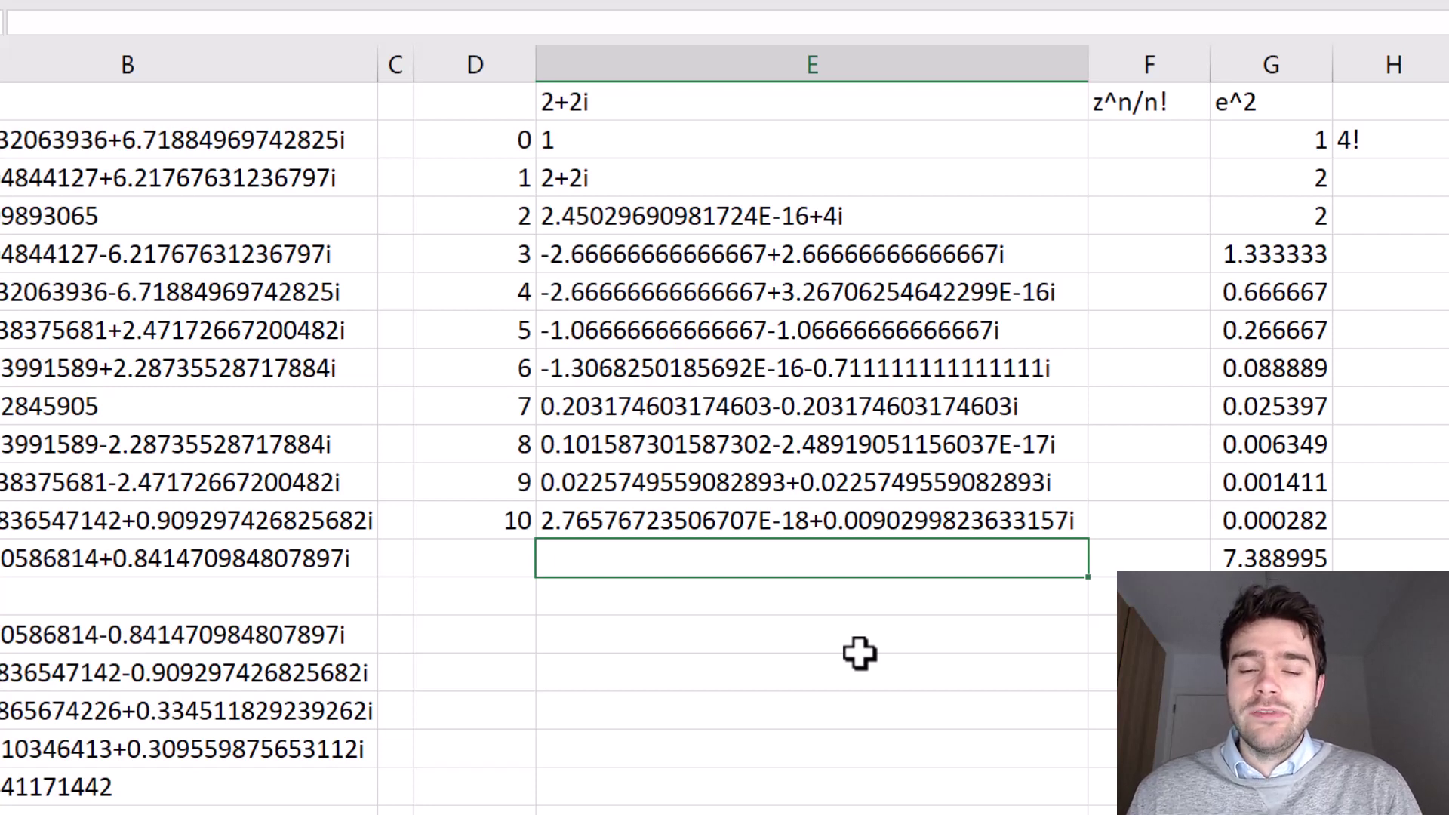
pyautogui.write('=IMSUB')
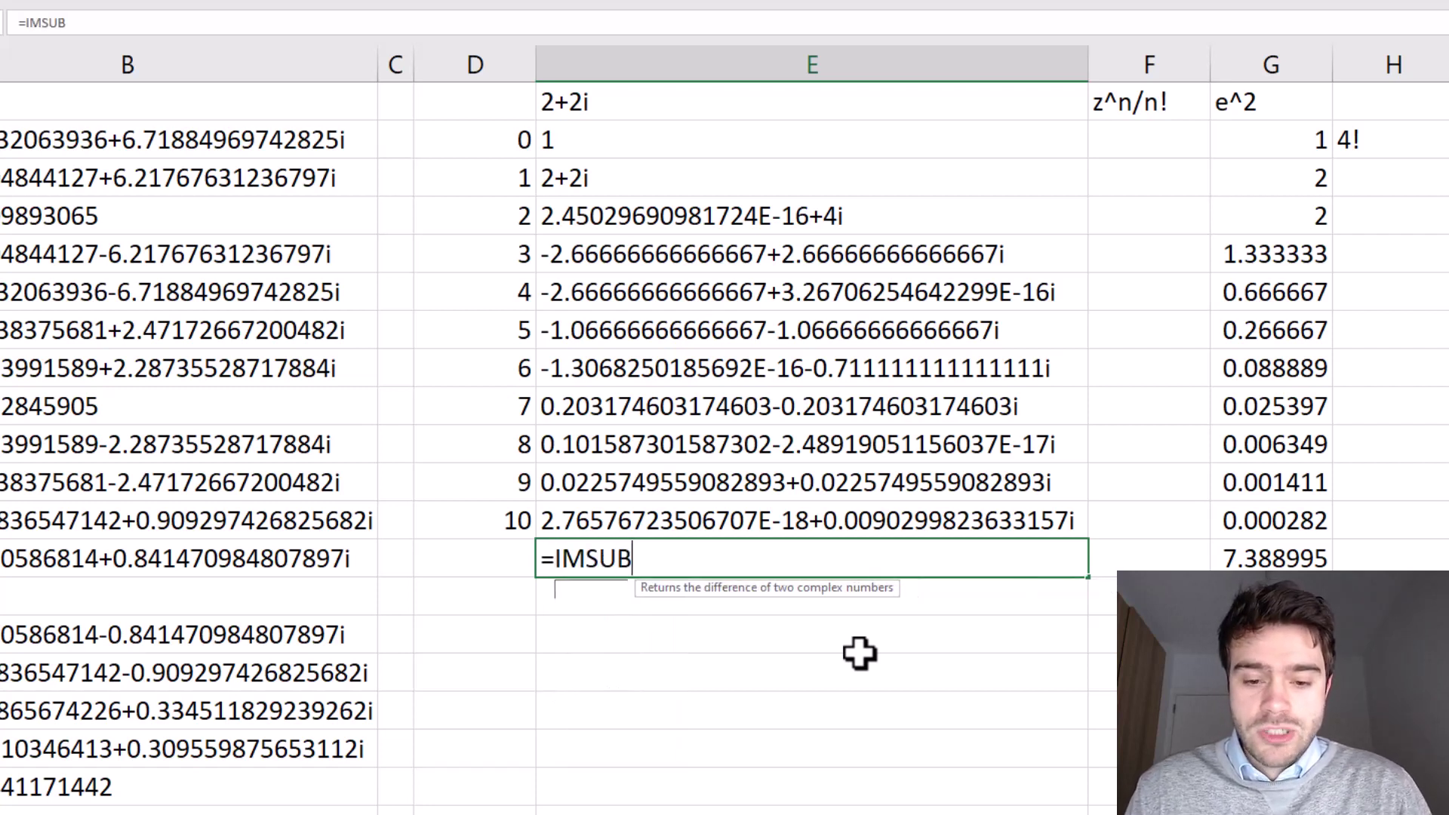
pyautogui.press('BackSpace')
pyautogui.write('M(')
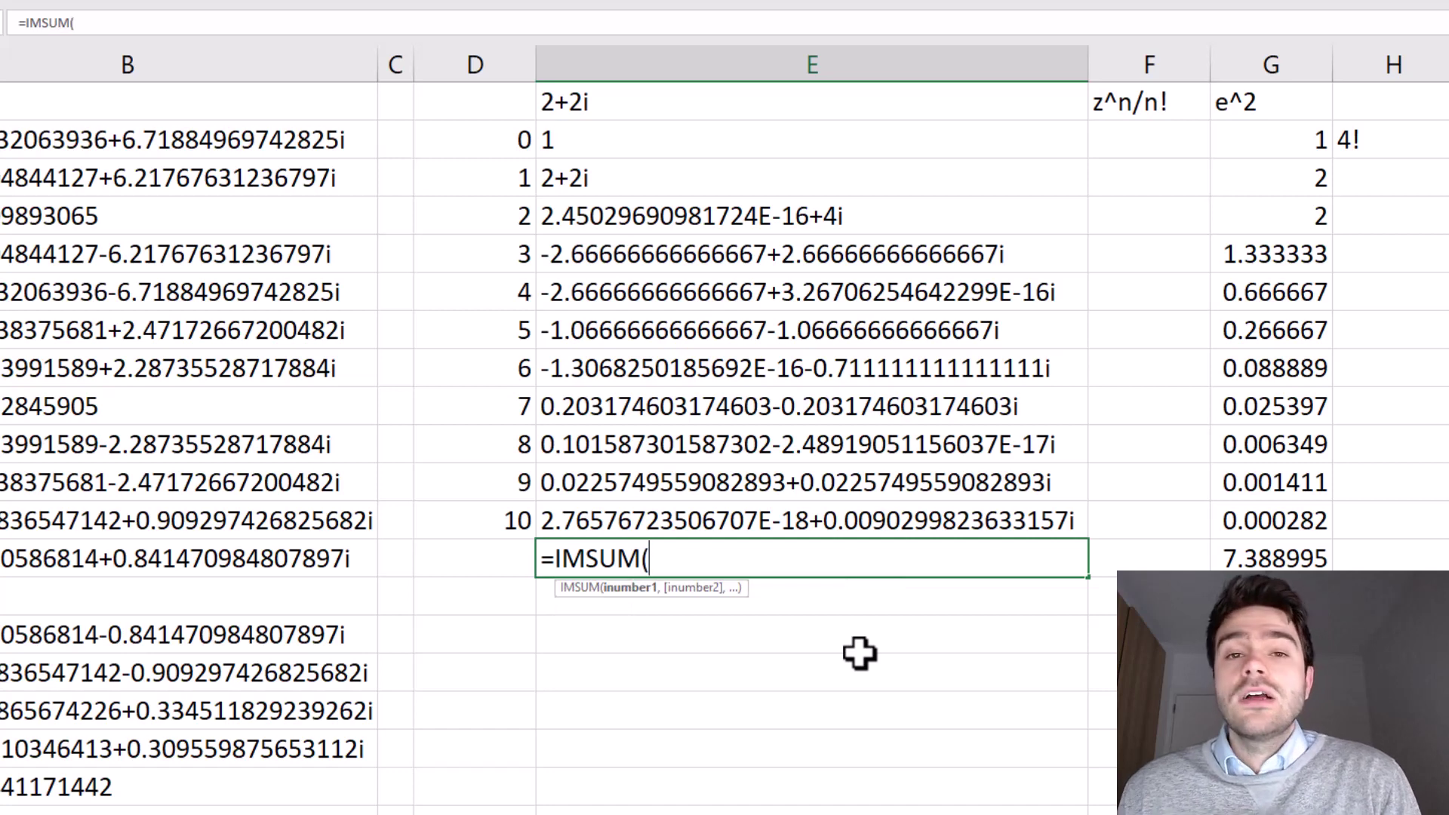
pyautogui.moveTo(641, 135); pyautogui.dragTo(640, 525)
pyautogui.write(')')
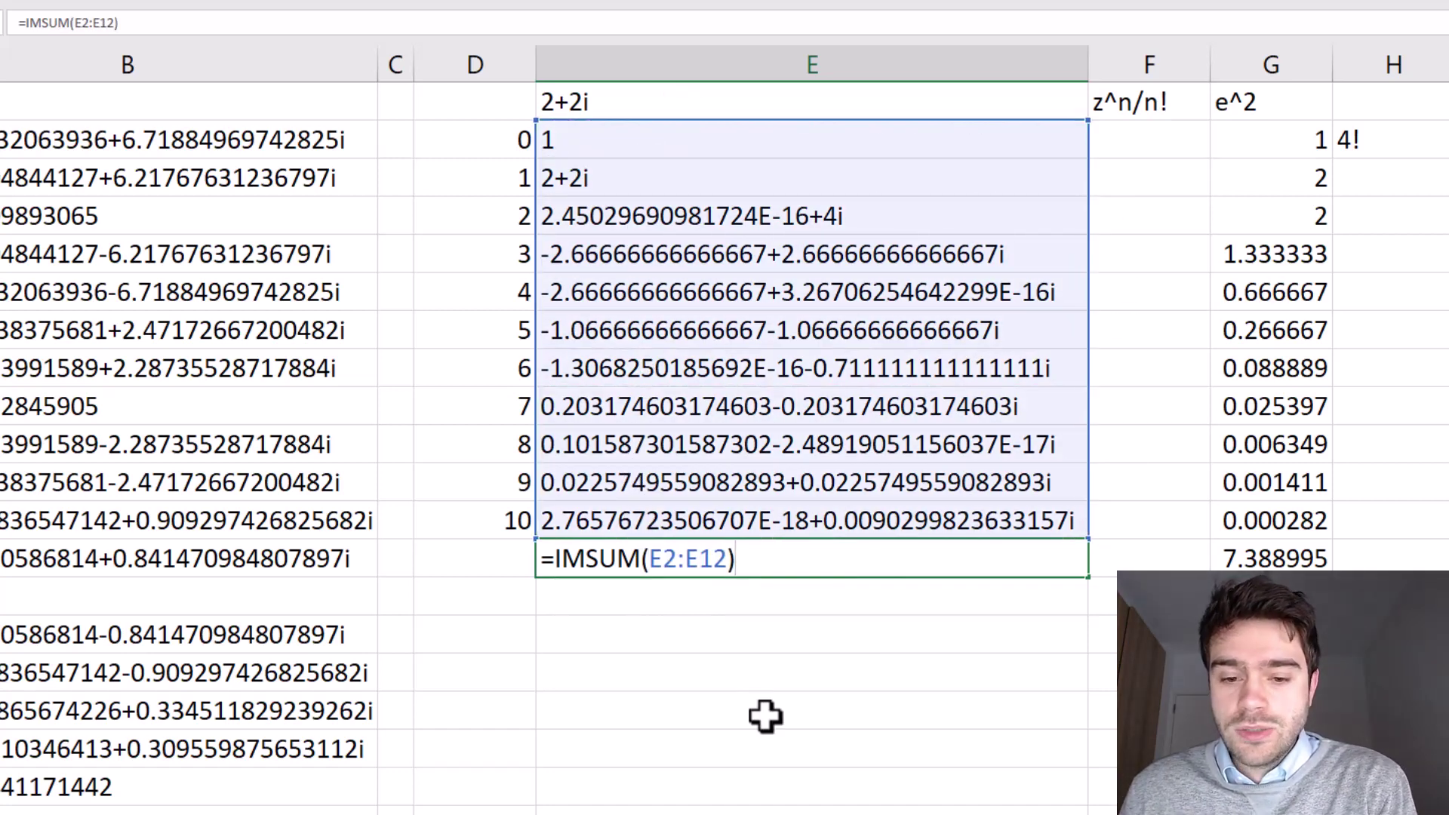
pyautogui.press('Return')
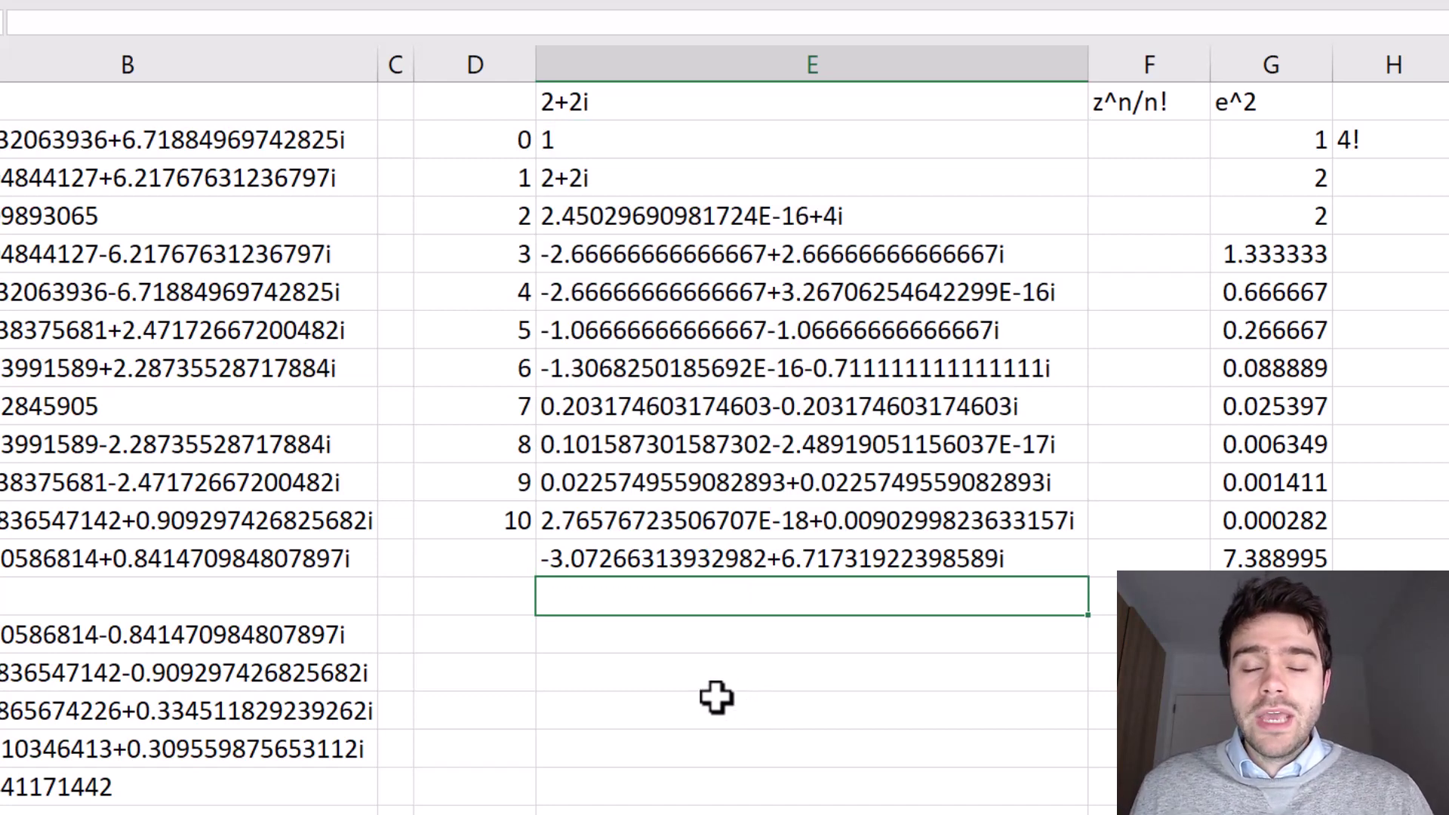
# Enter =IMEXP(E1) in E14 for the exact value, then highlight the n = 3–10 terms
pyautogui.write('=IME')
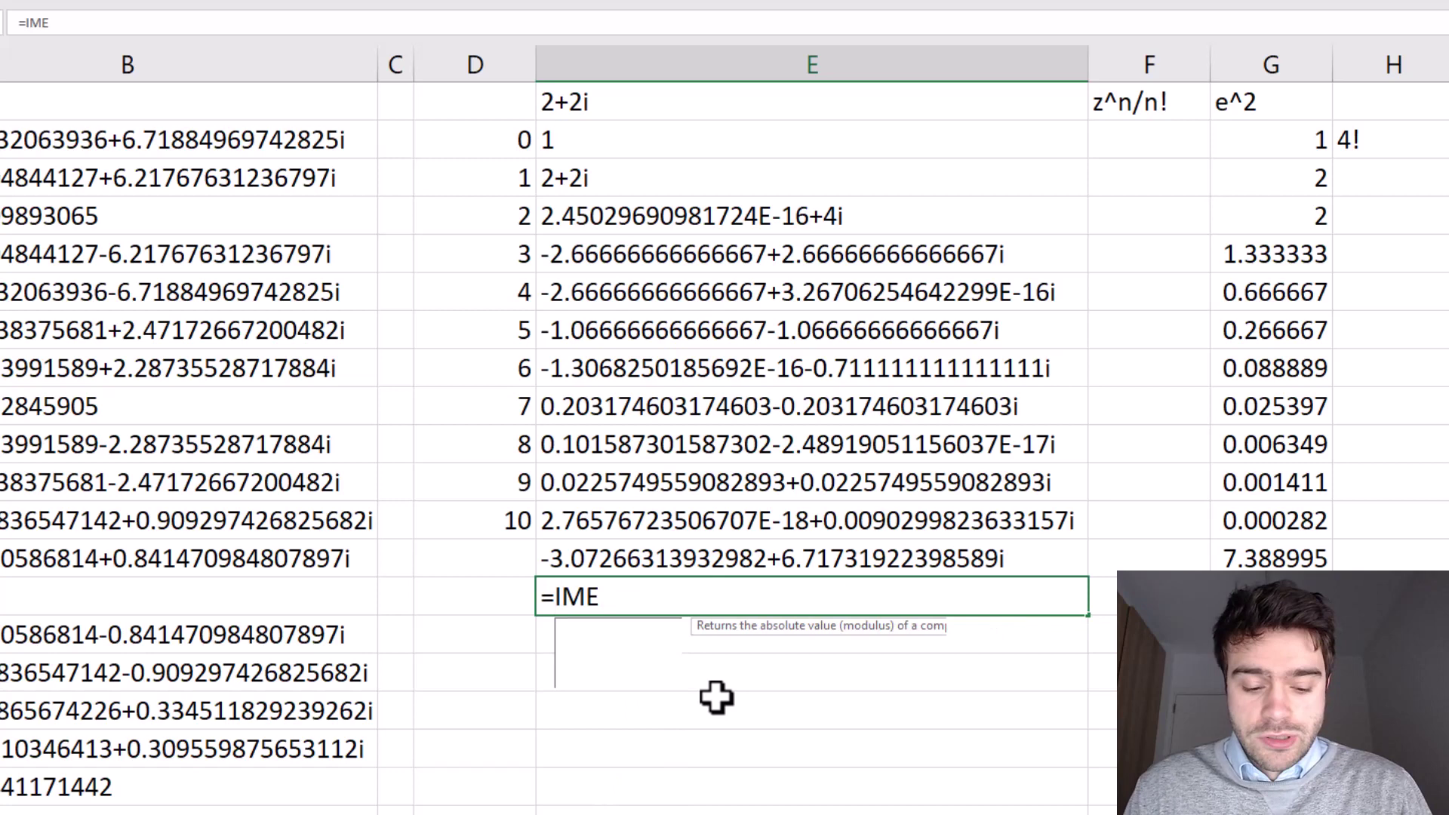
pyautogui.write('XP(')
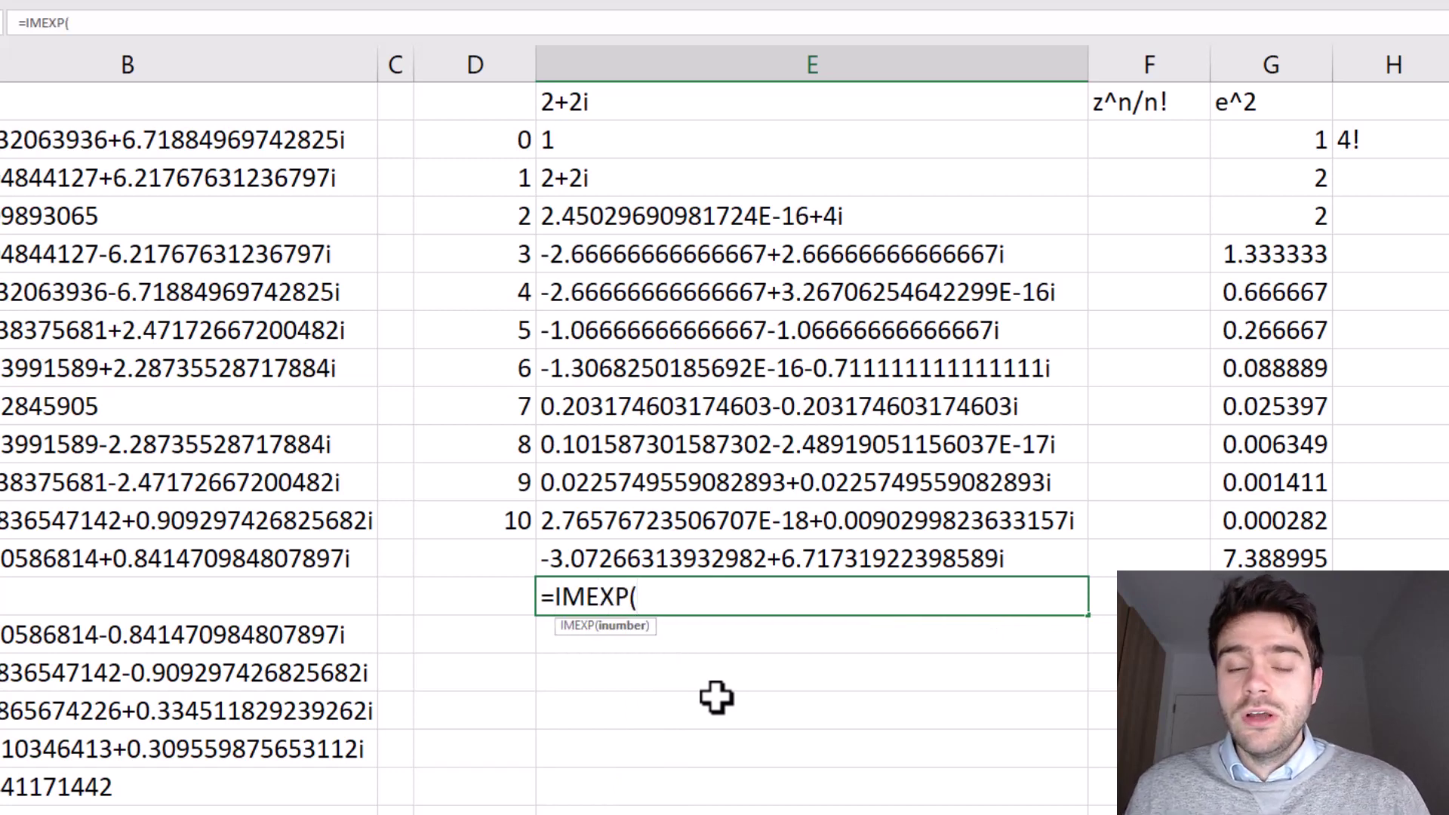
pyautogui.click(578, 105)
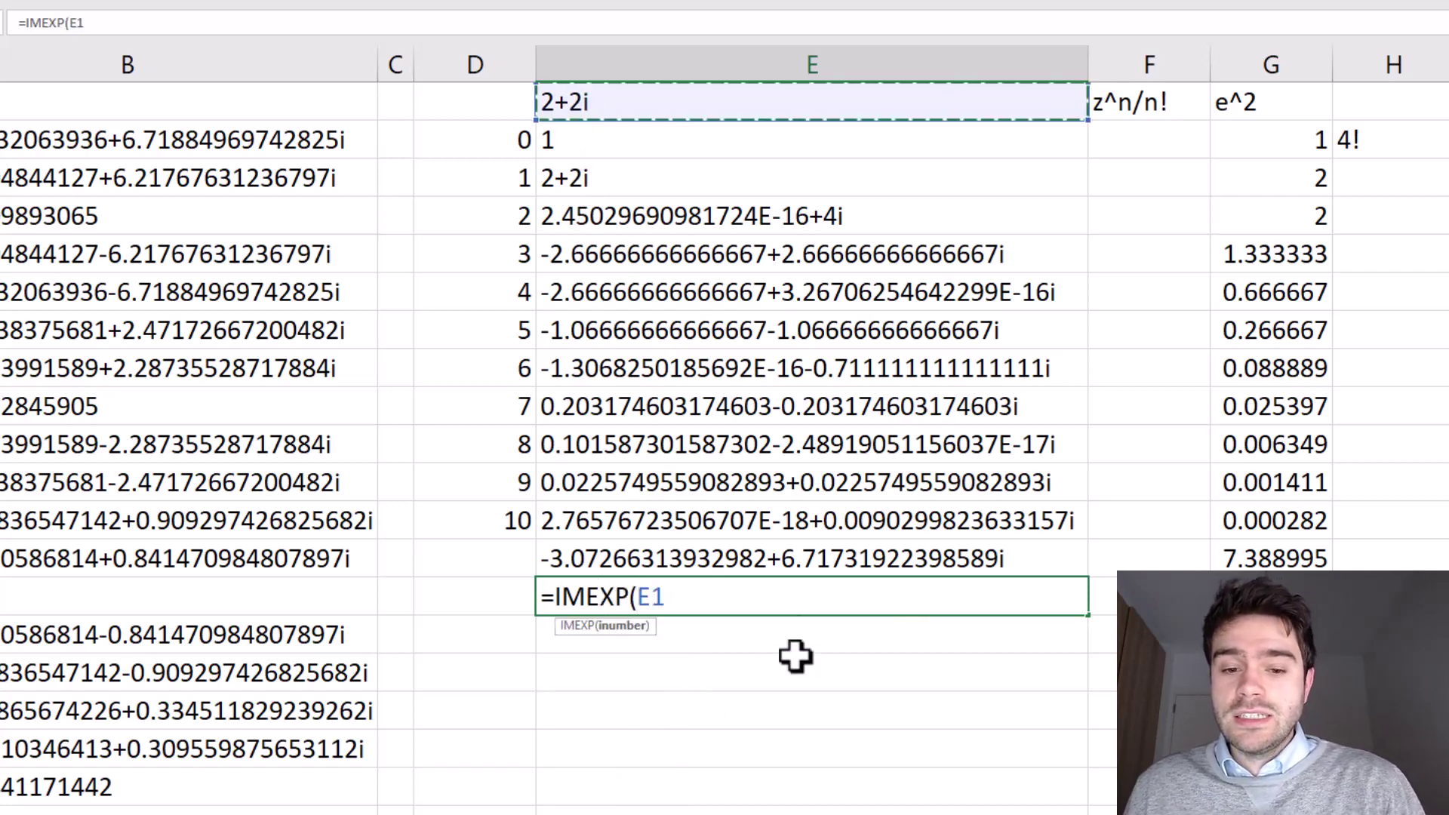
pyautogui.press('Return')
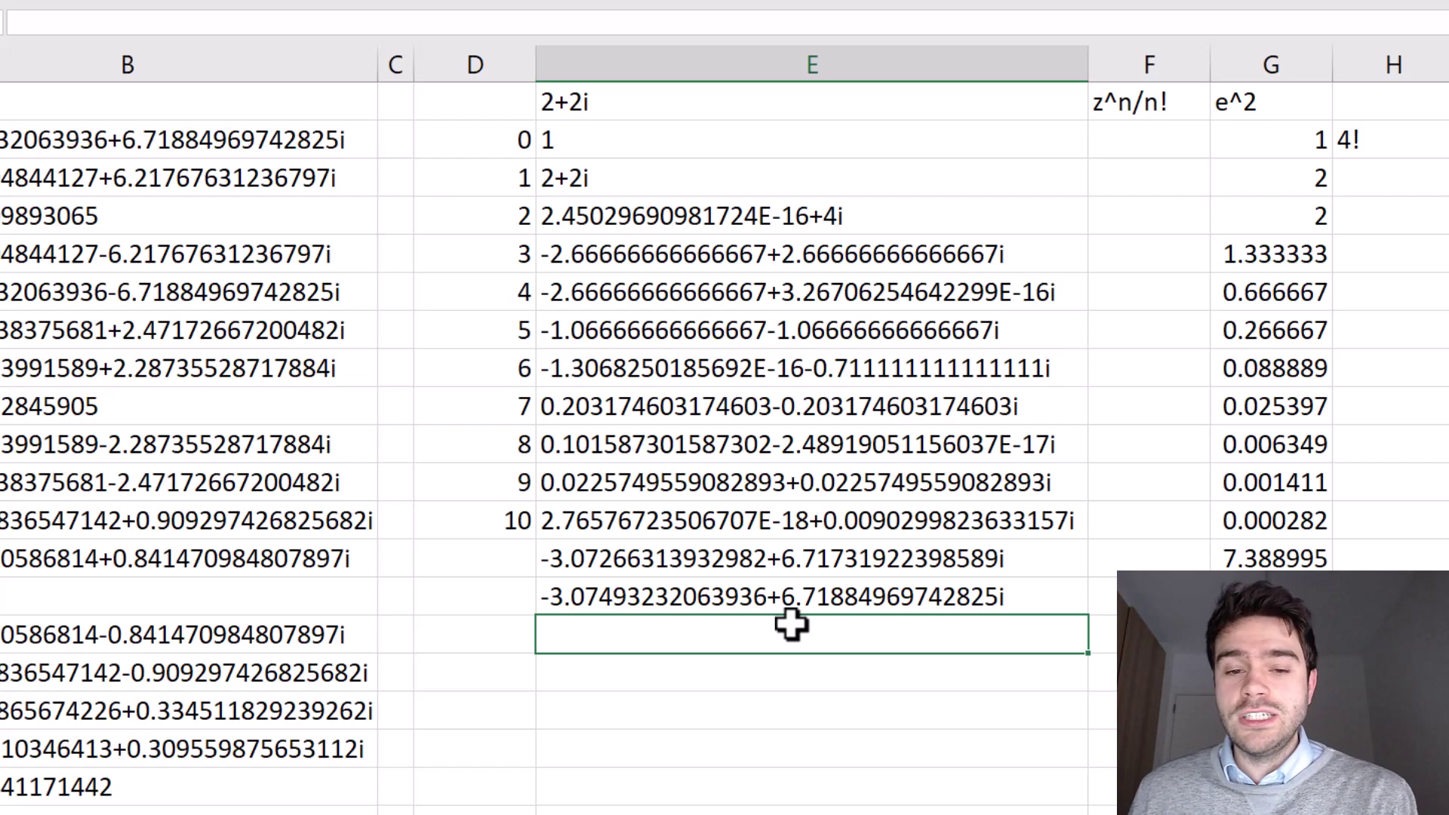
pyautogui.moveTo(509, 261)
pyautogui.mouseDown()
pyautogui.moveTo(543, 491)
pyautogui.moveTo(560, 507)
pyautogui.mouseUp()
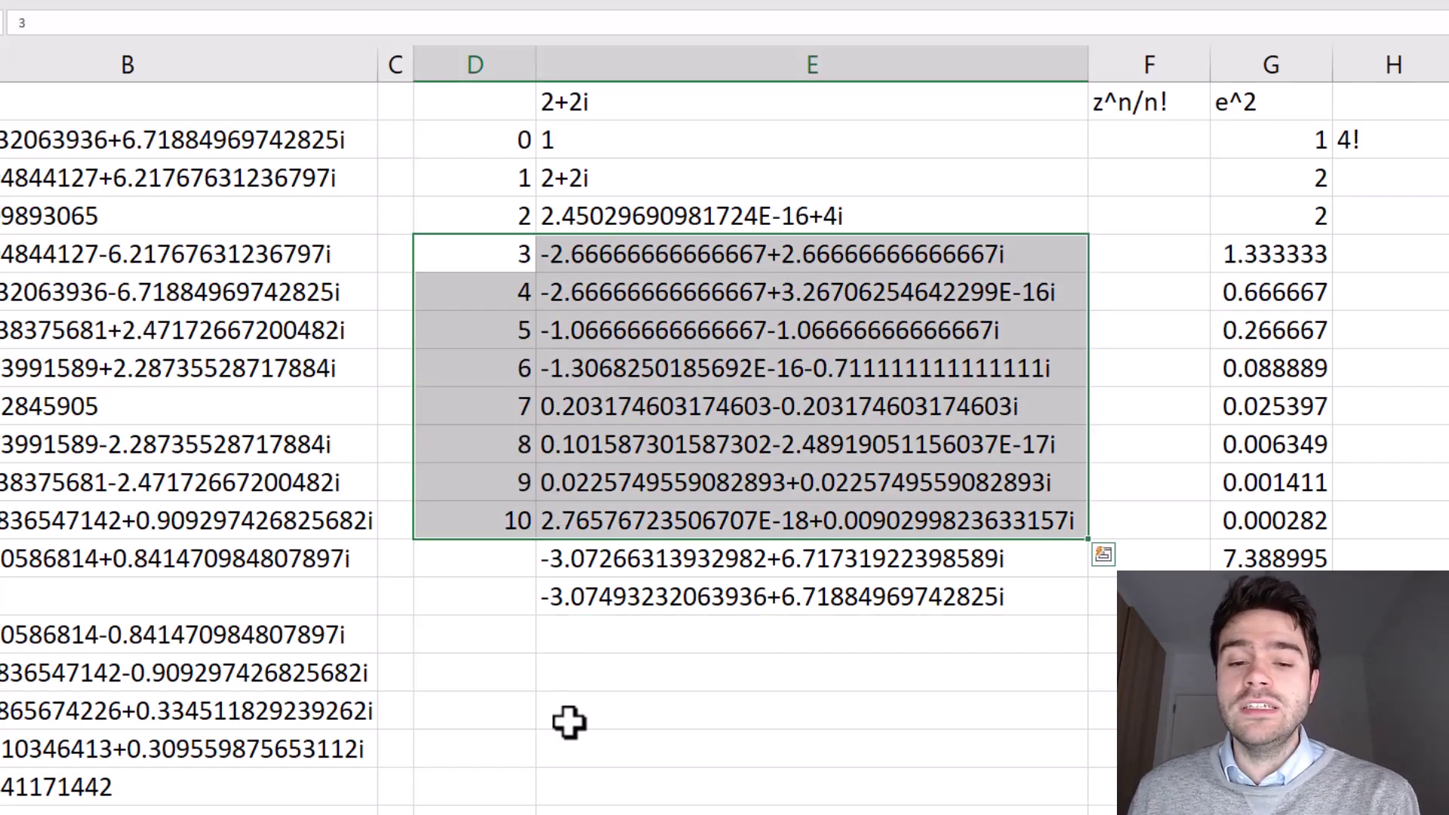